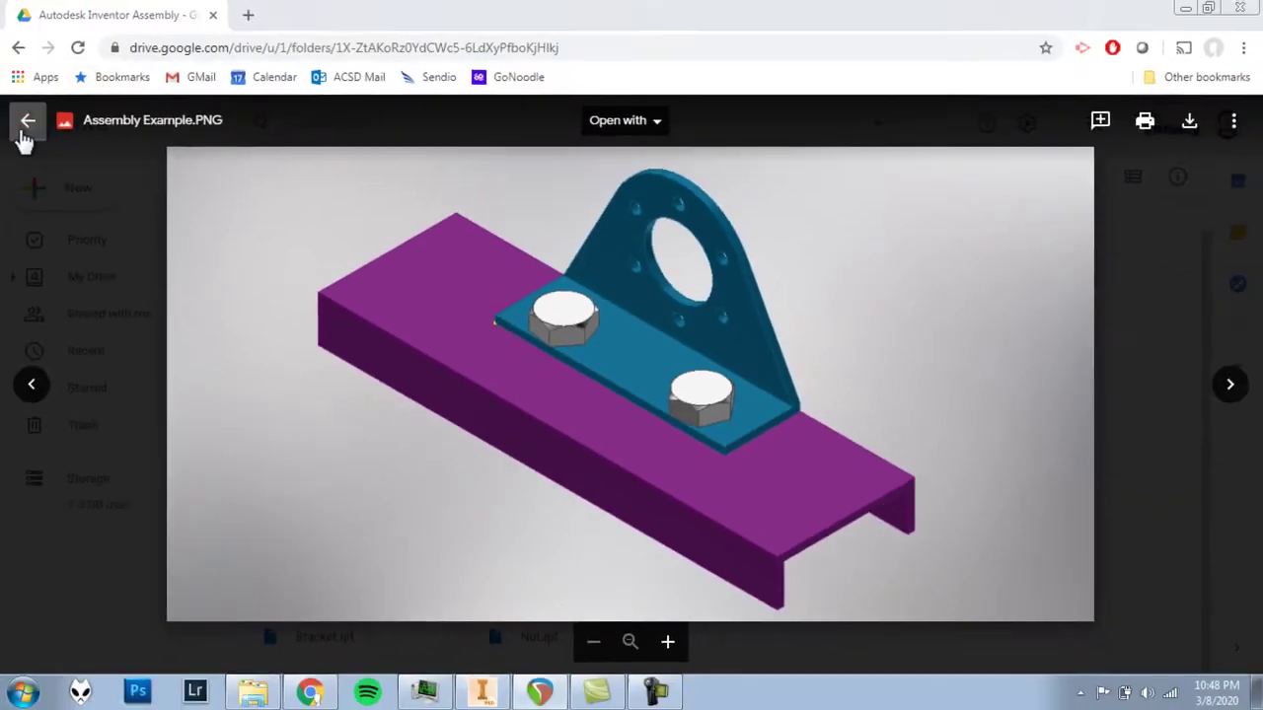
View the Assembly Example.PNG picture of the finished assembly, then go back to the folder
click(27, 122)
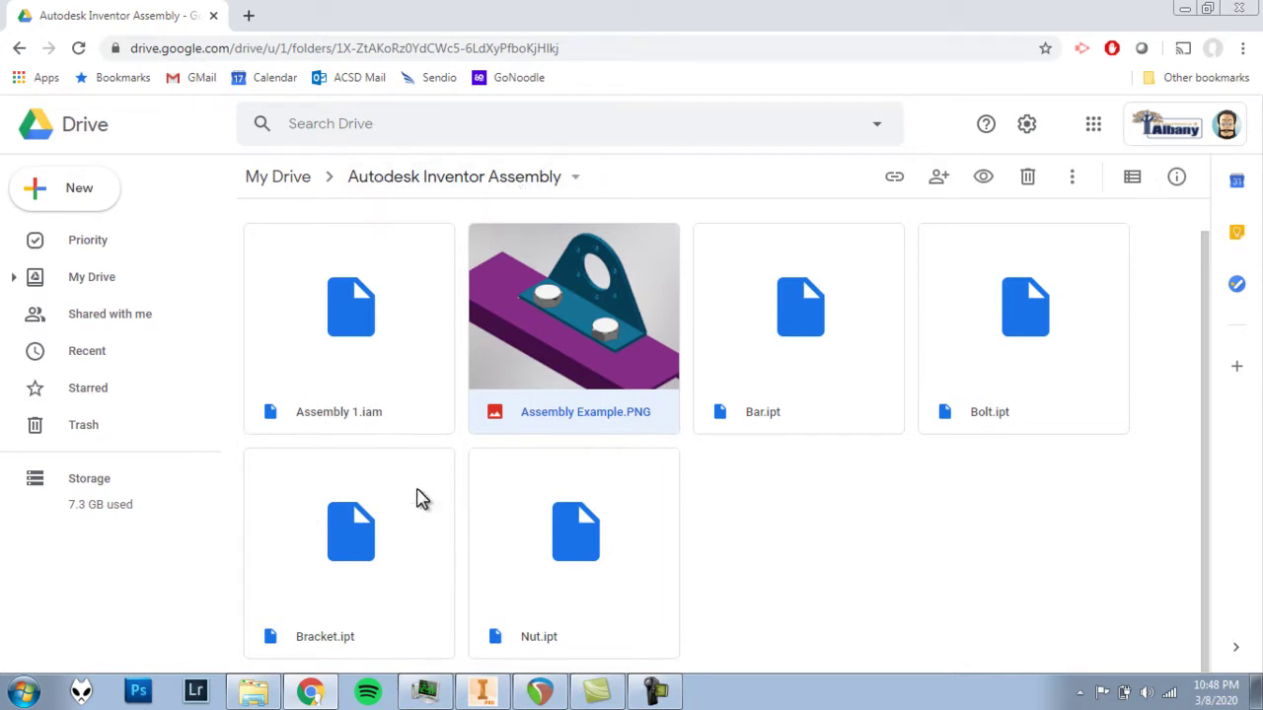
click(362, 368)
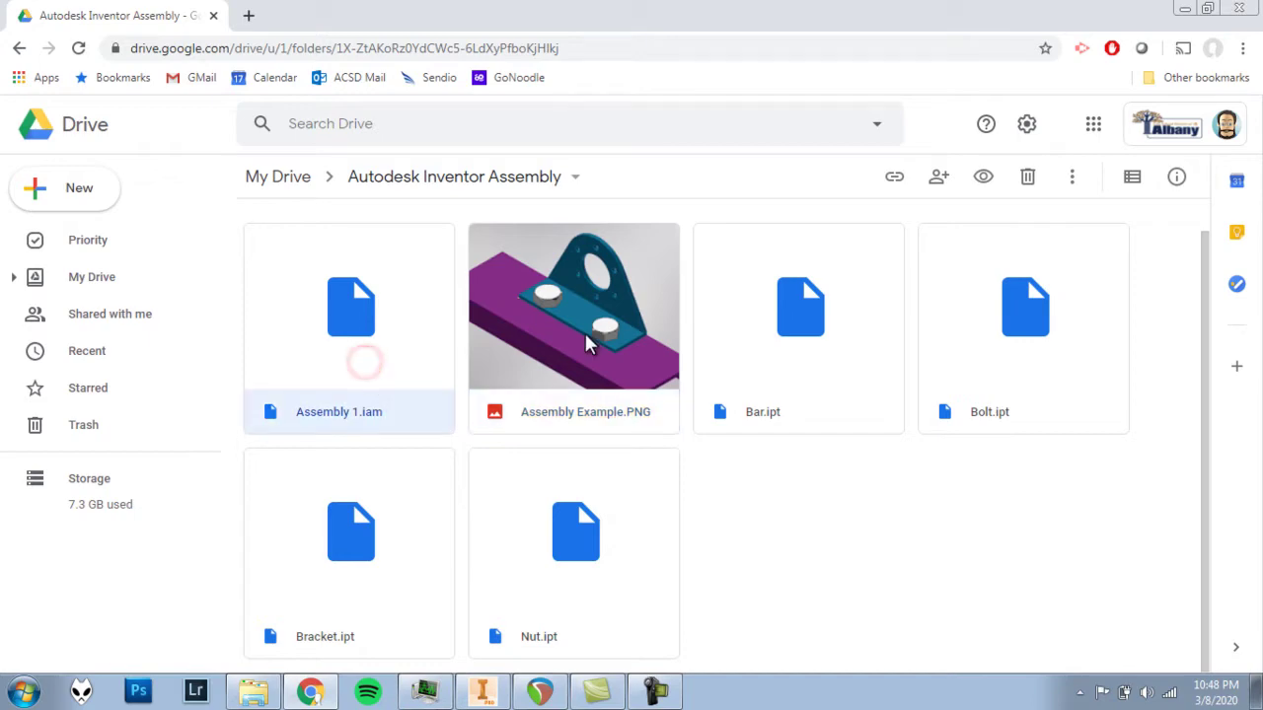
click(560, 333)
double_click(559, 334)
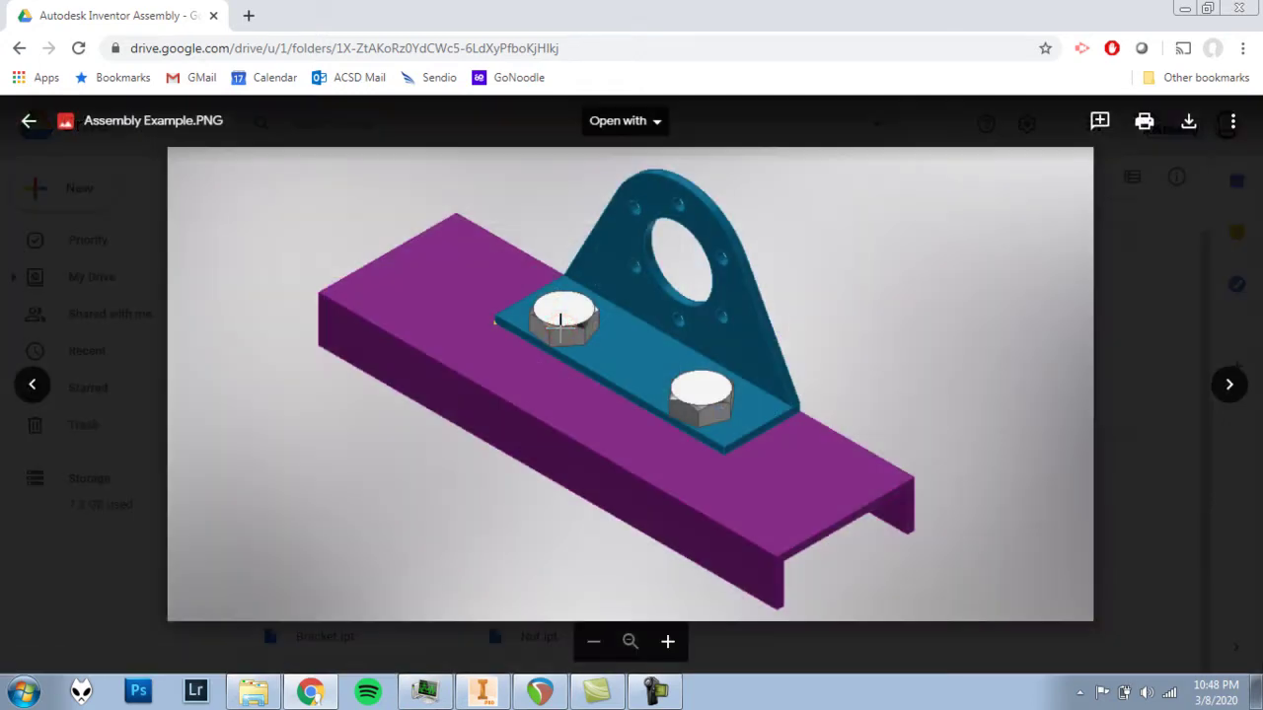
click(30, 124)
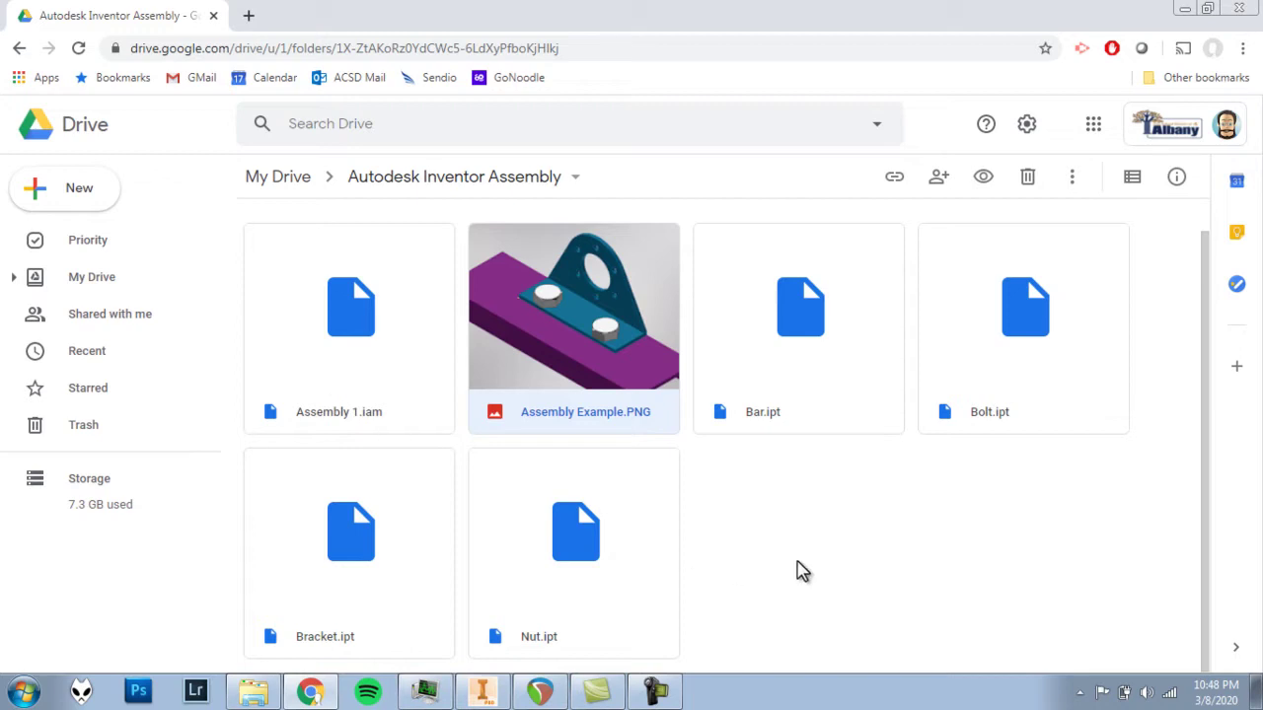
Look over the Bar.ipt, Bolt.ipt, Bracket.ipt and Nut.ipt part files
click(786, 355)
click(980, 385)
click(398, 533)
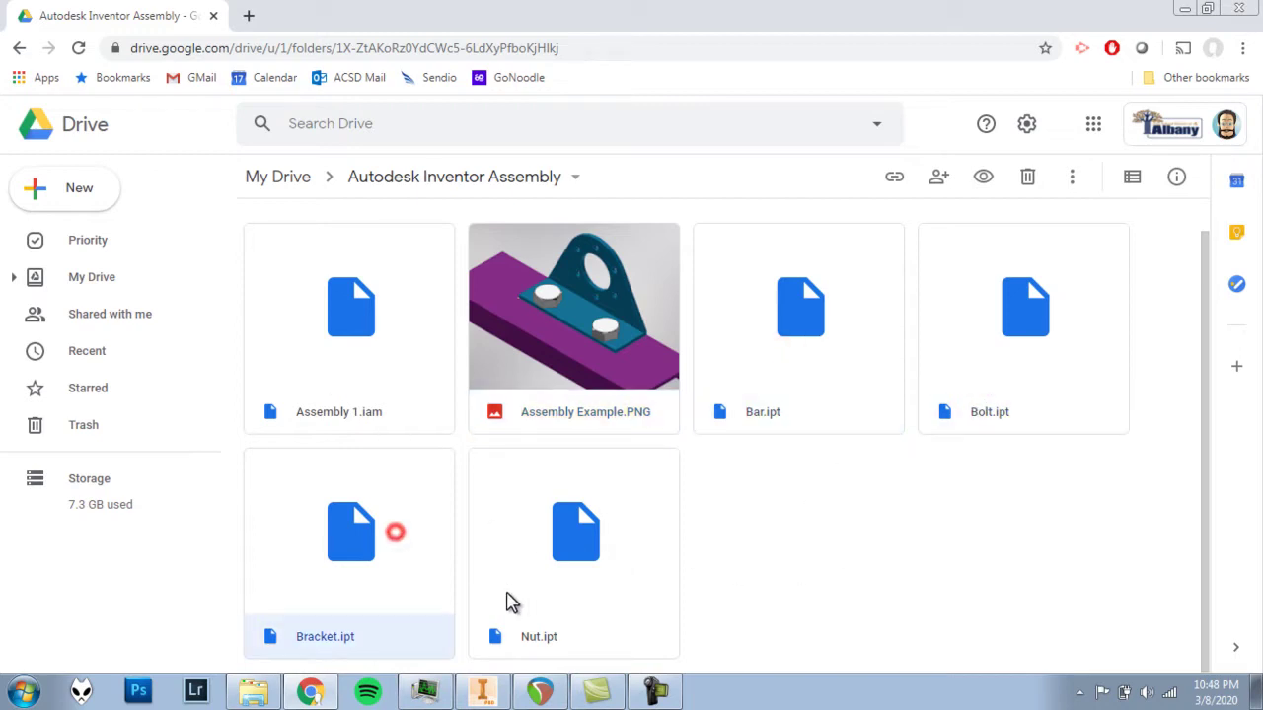
click(563, 556)
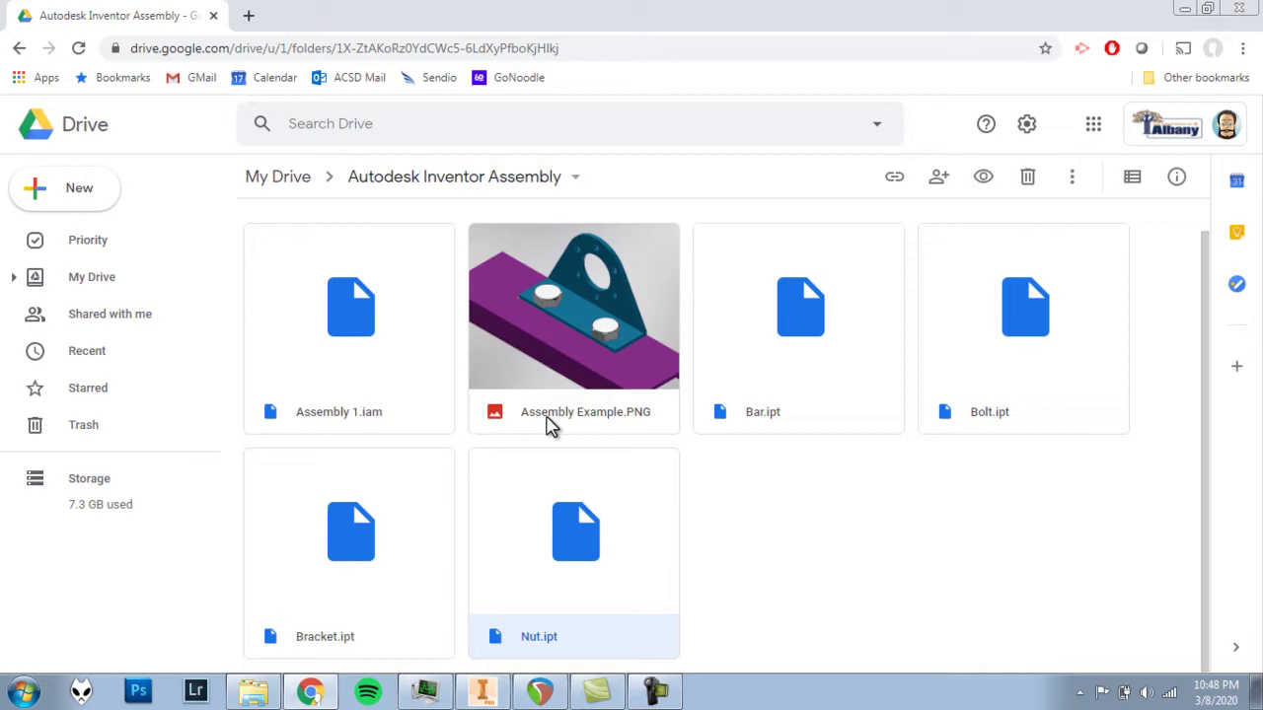
Check the file actions for Assembly 1.iam, then switch to it in Inventor
right_click(363, 340)
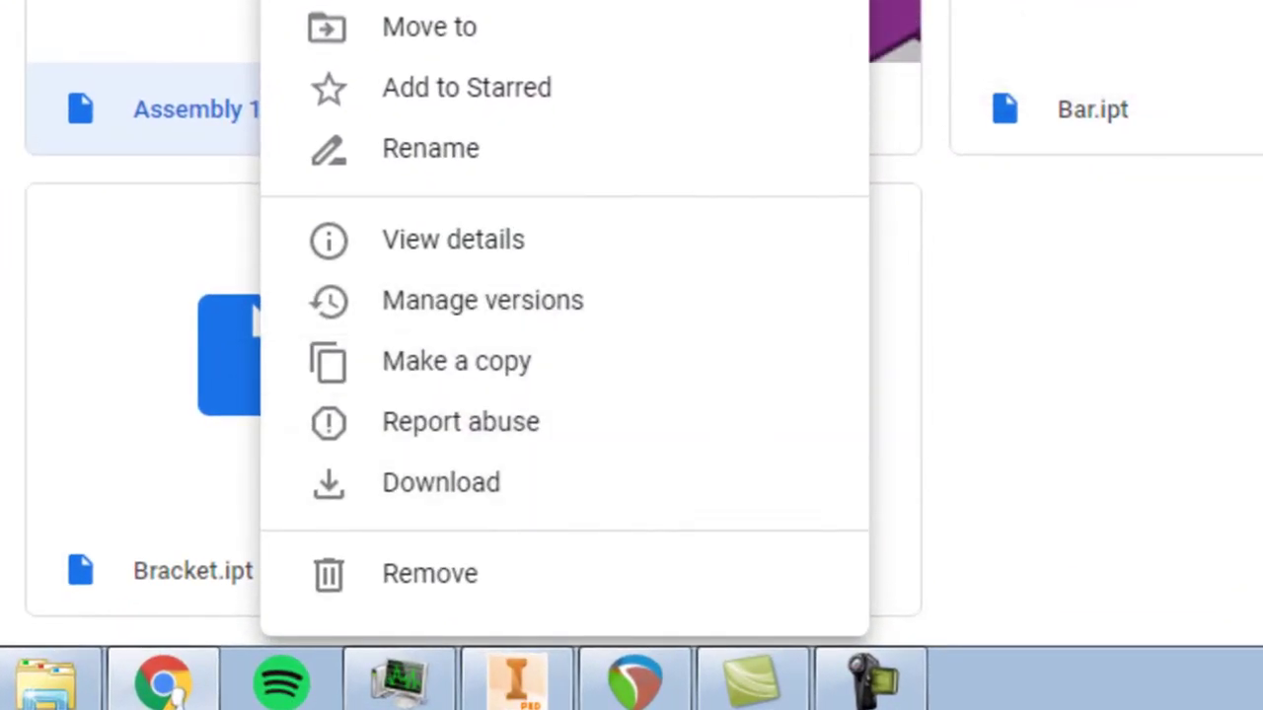
click(987, 530)
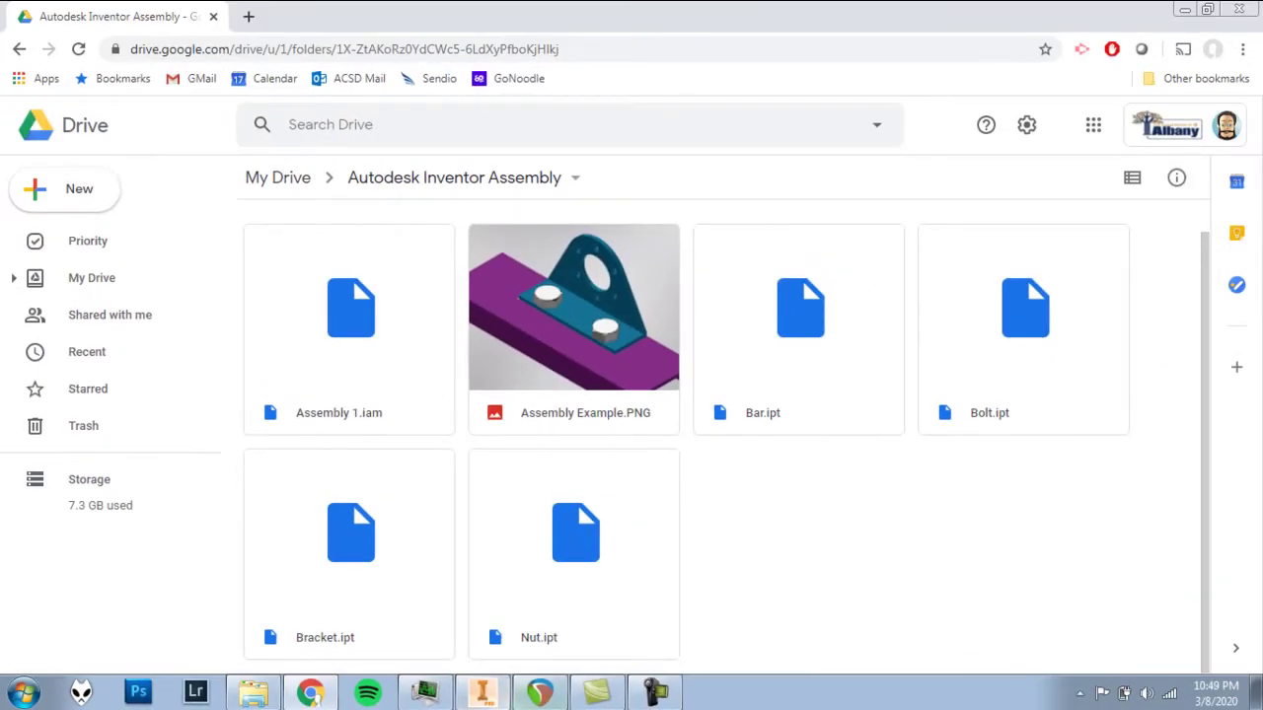
click(493, 697)
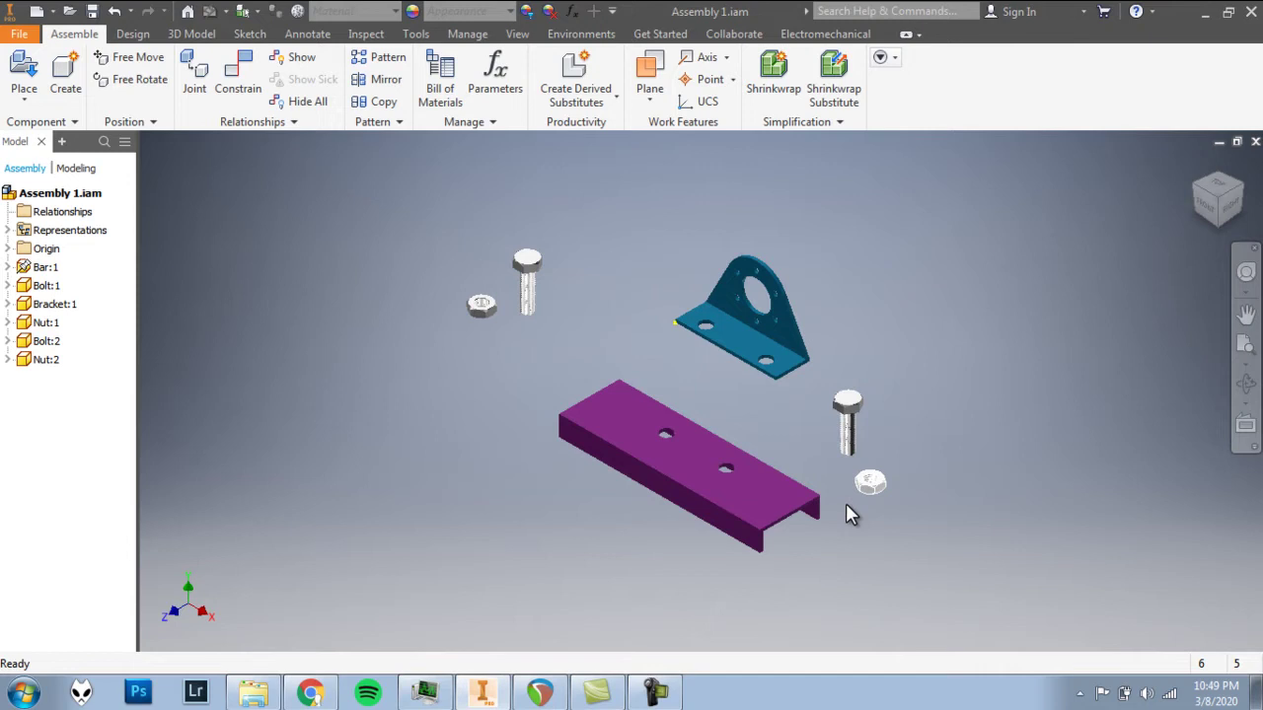
Pan the view with F2 to shift the bar, bracket, bolts and nuts slightly left
key(F2)
drag(707, 373, 697, 375)
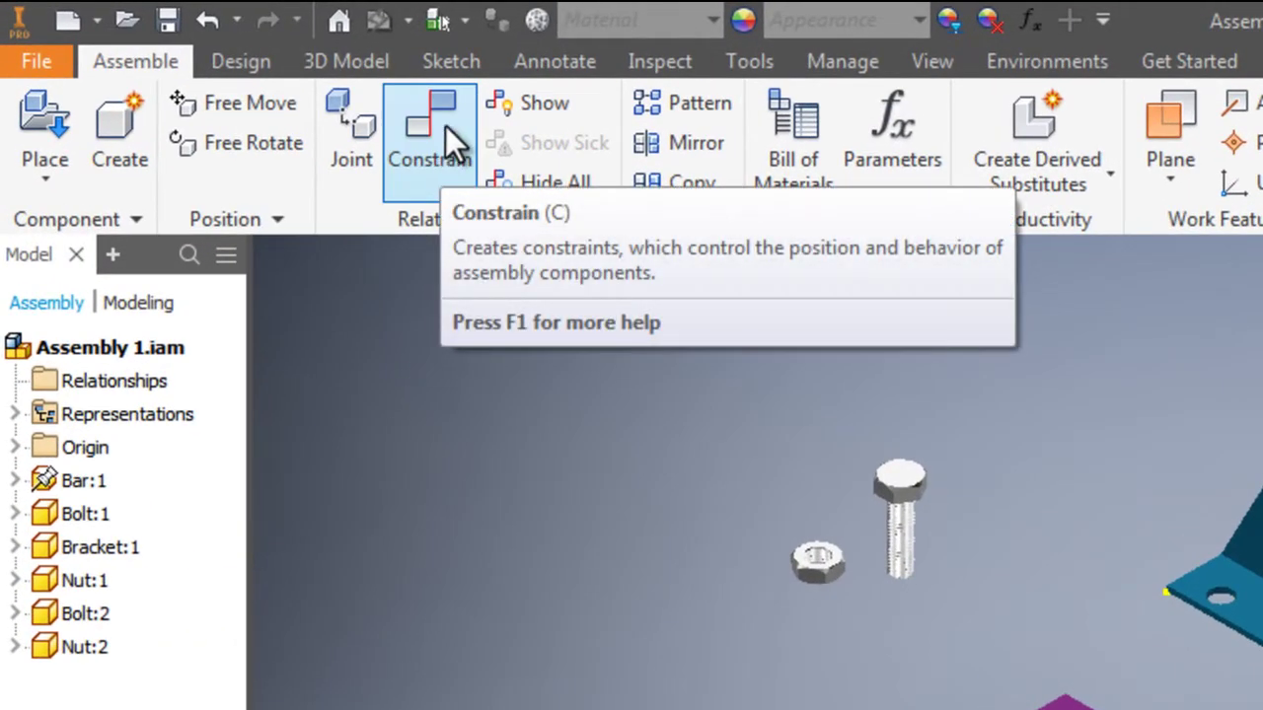
Start a Mate constraint with the purple bar's top face, between its holes, as the first pick
click(444, 124)
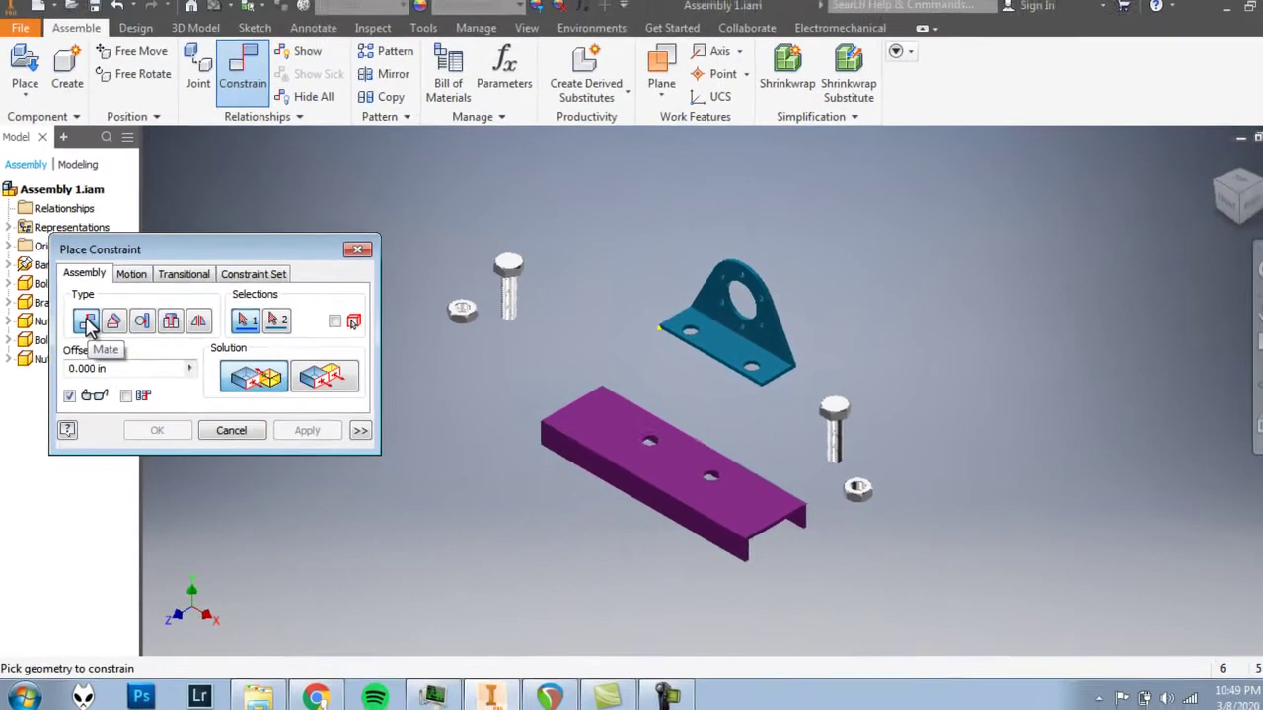
click(143, 255)
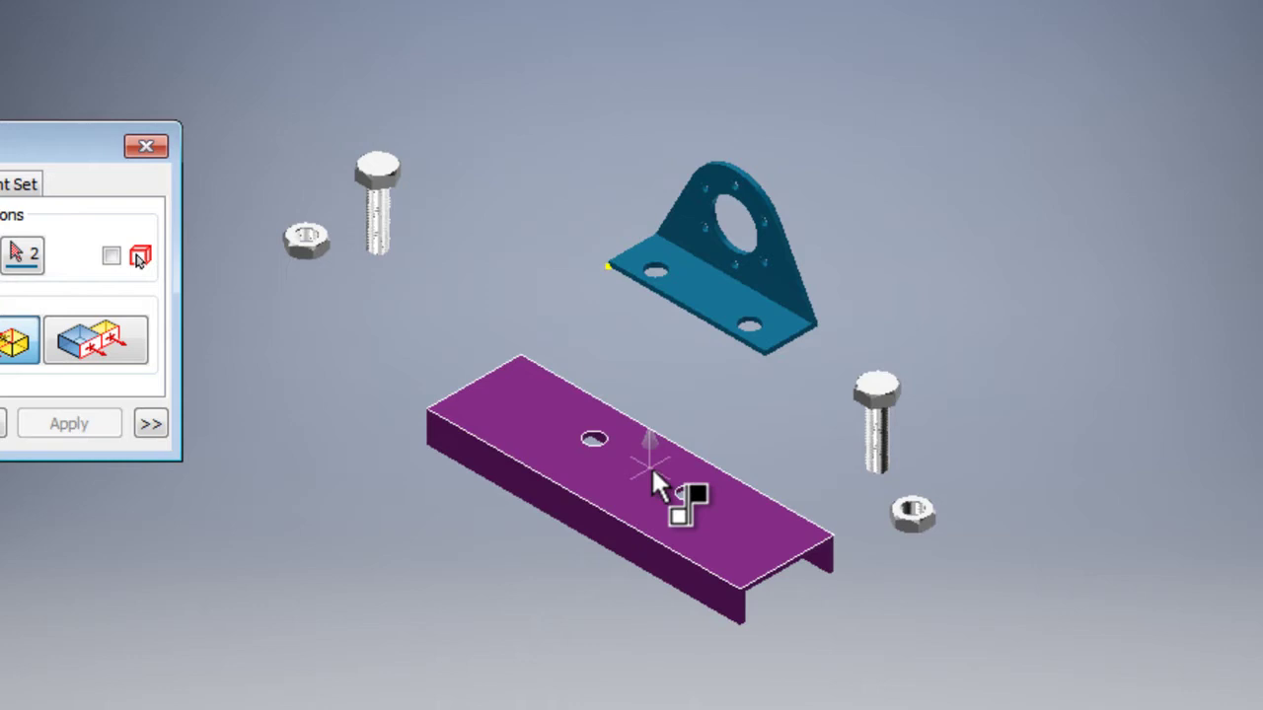
scroll(652, 466, down, 4)
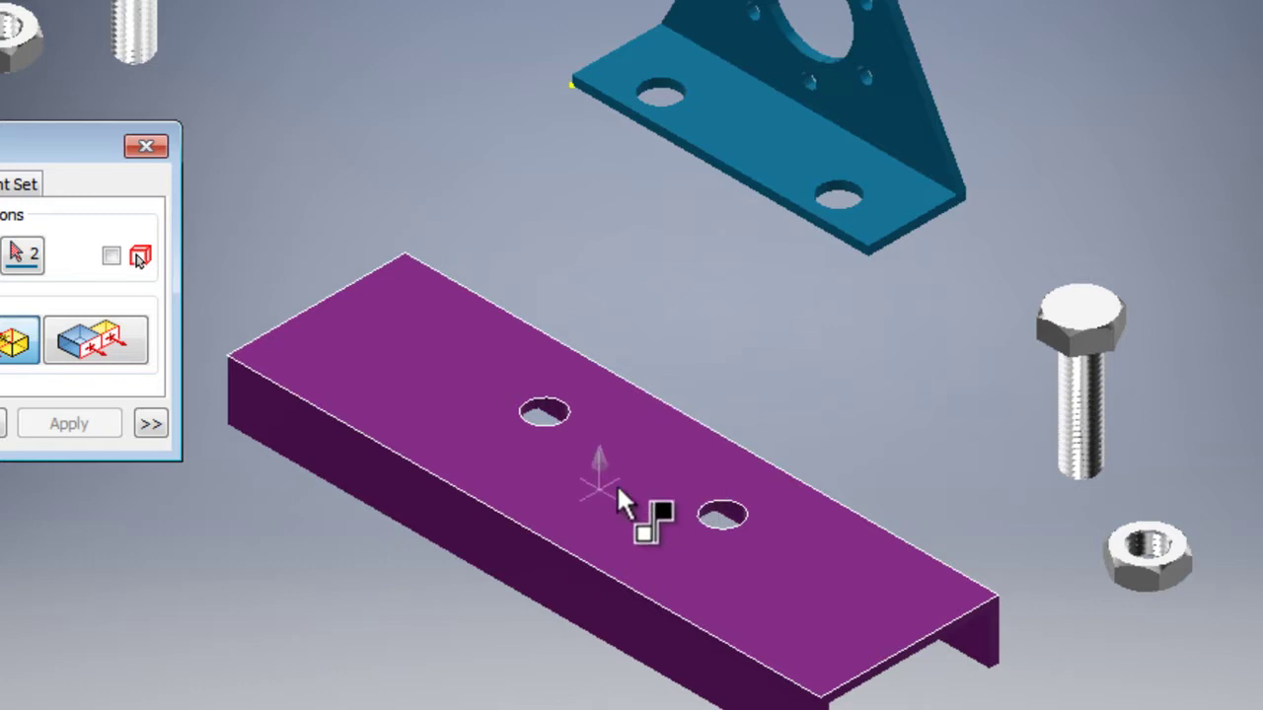
click(643, 456)
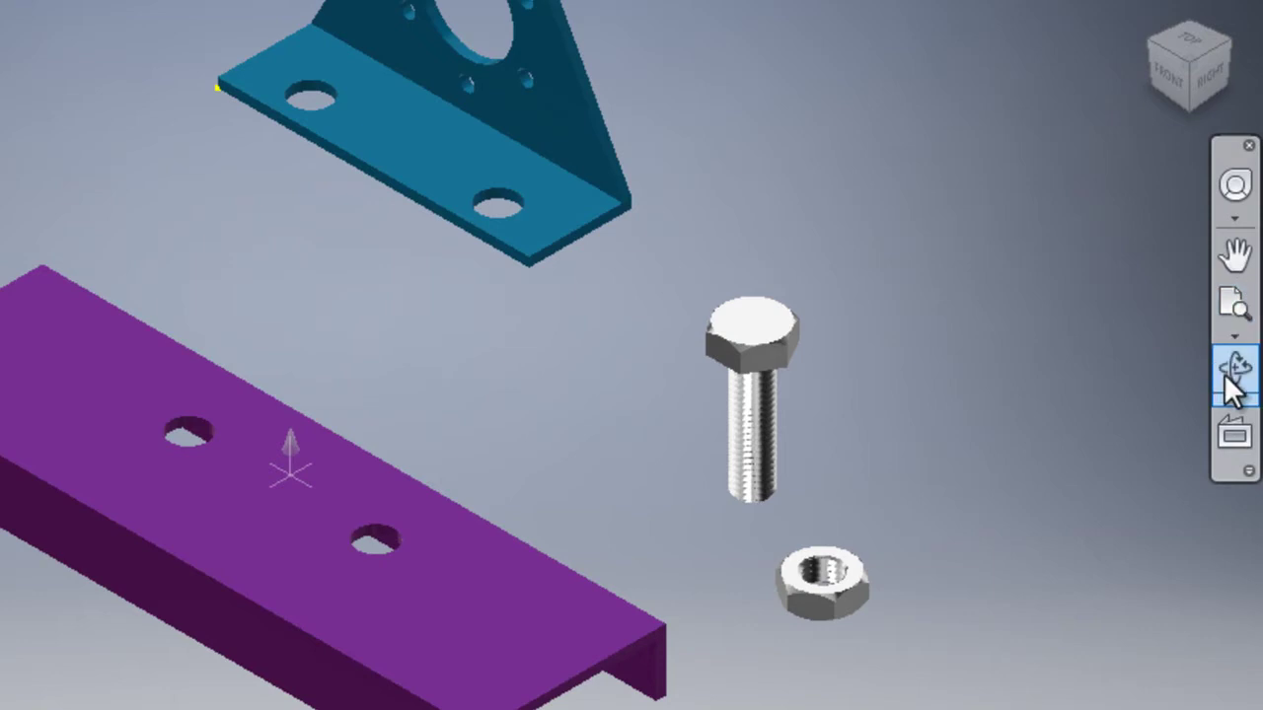
Pick the bracket's bottom face as Selection 2 and apply the Mate onto the bar's top face
click(1233, 370)
drag(465, 330, 485, 46)
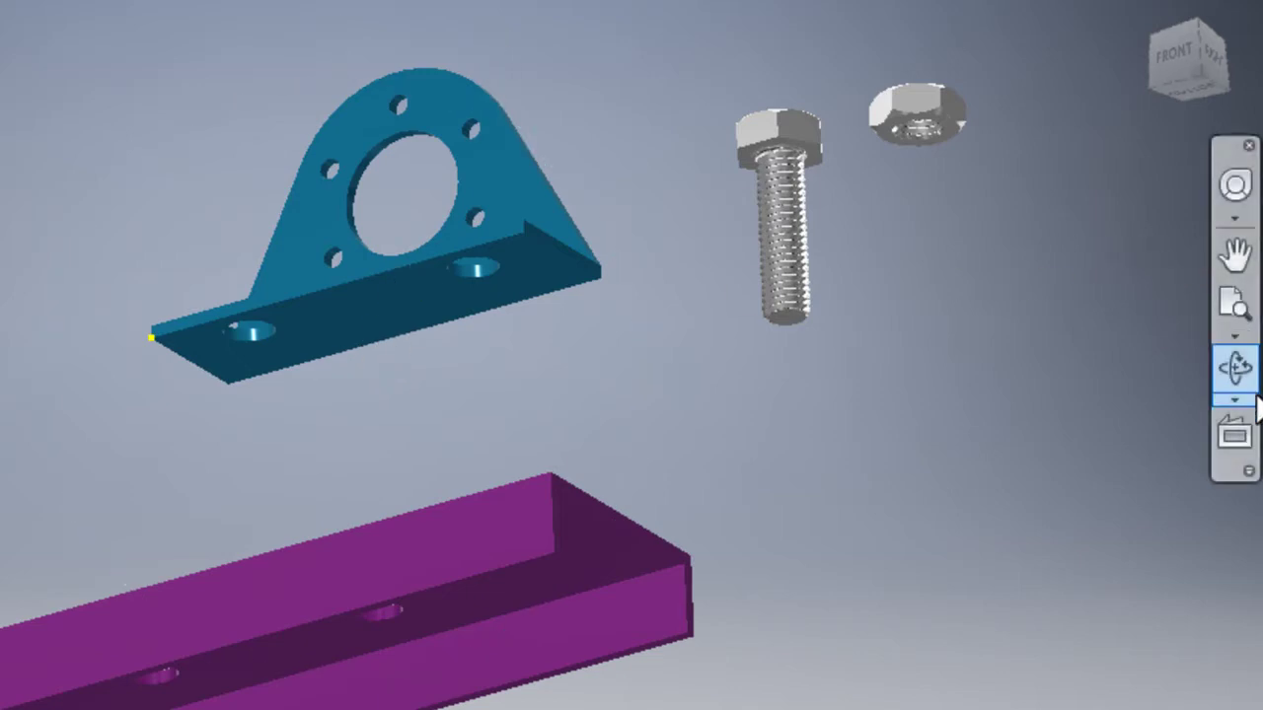
click(1235, 369)
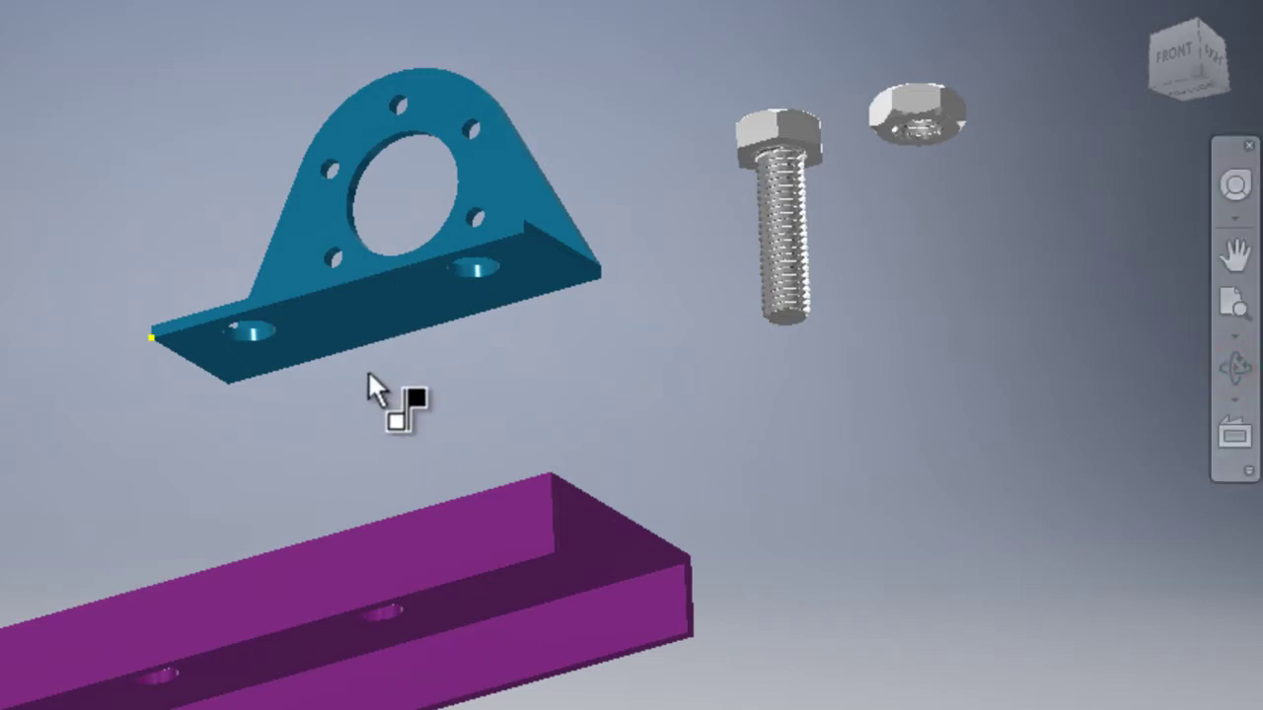
scroll(399, 340, up, 3)
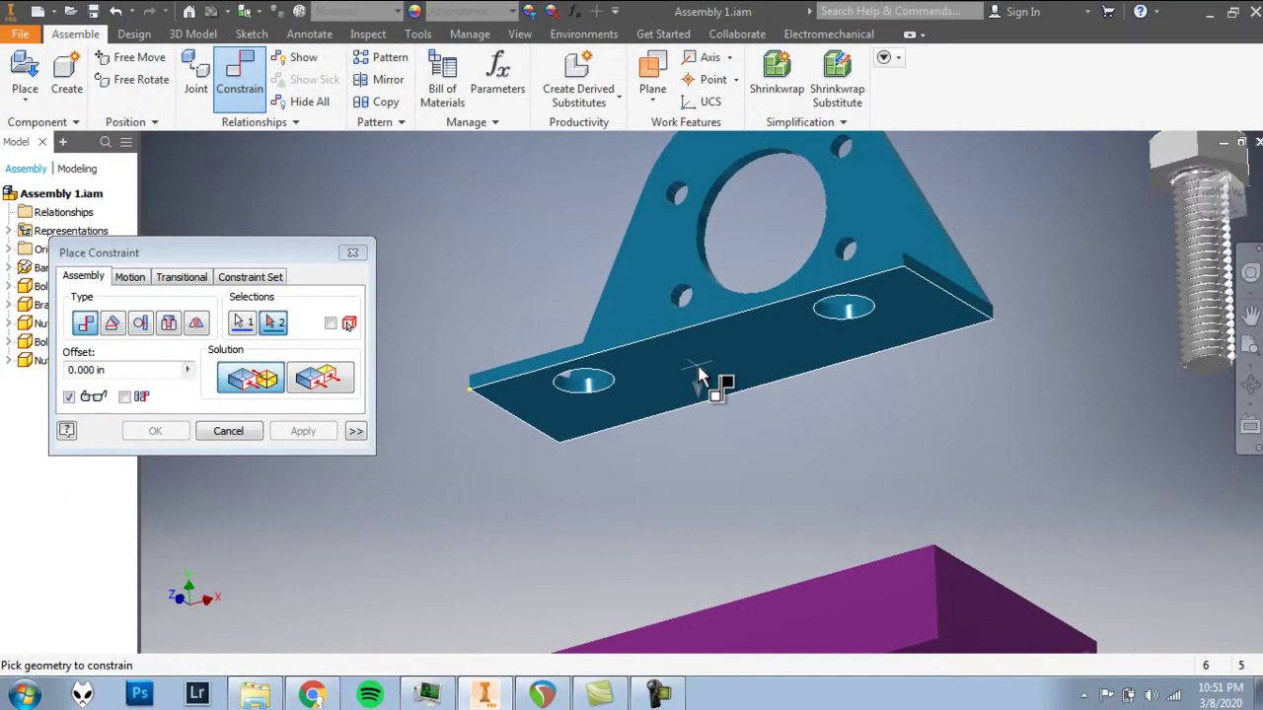
click(698, 375)
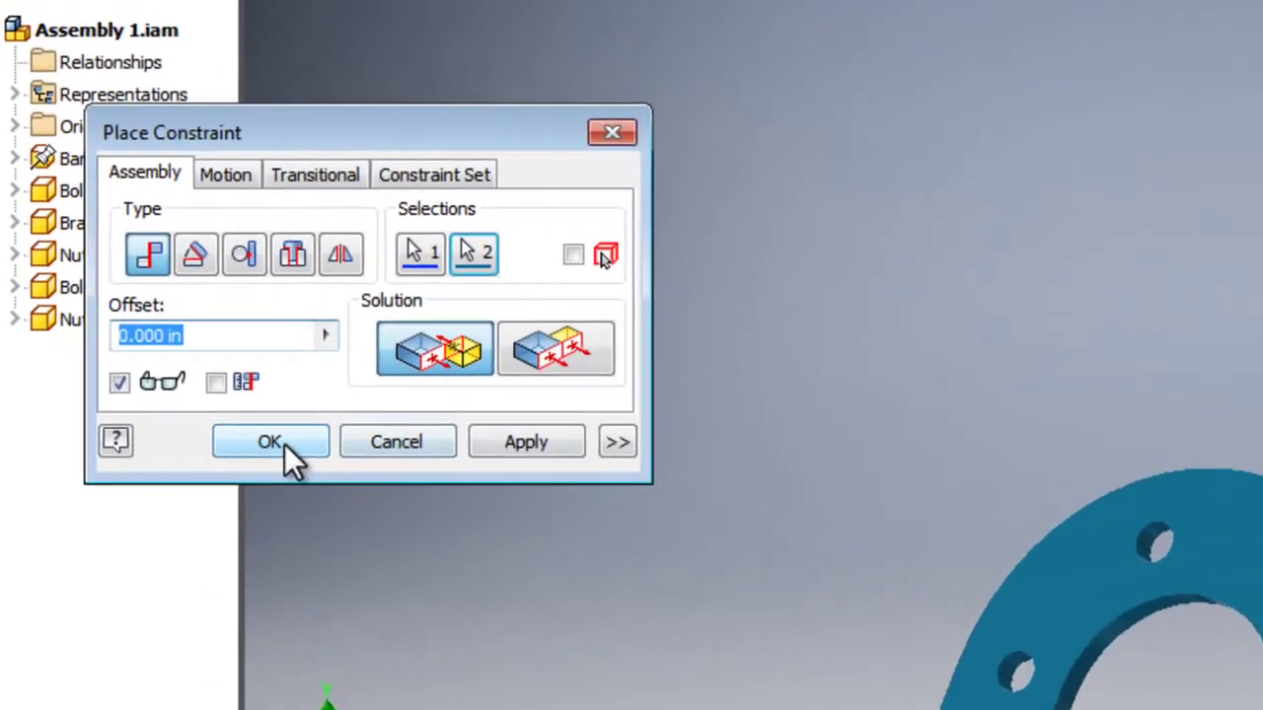
click(296, 445)
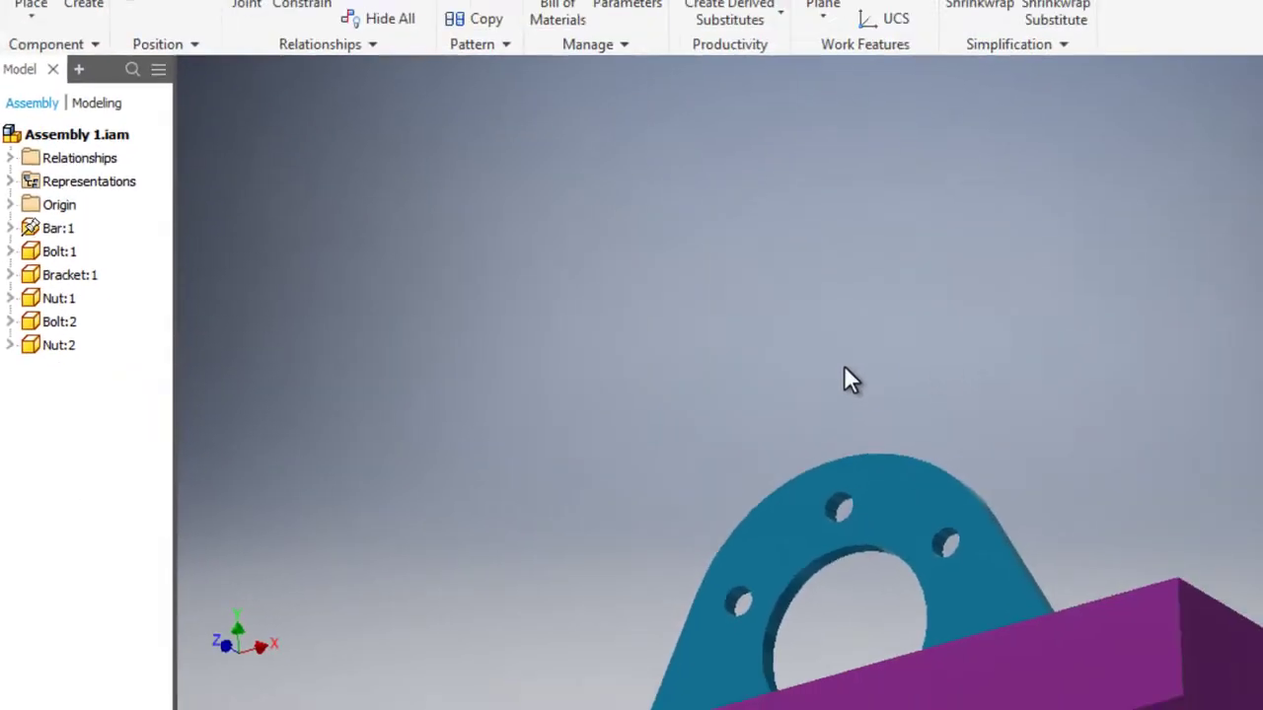
scroll(703, 459, down, 5)
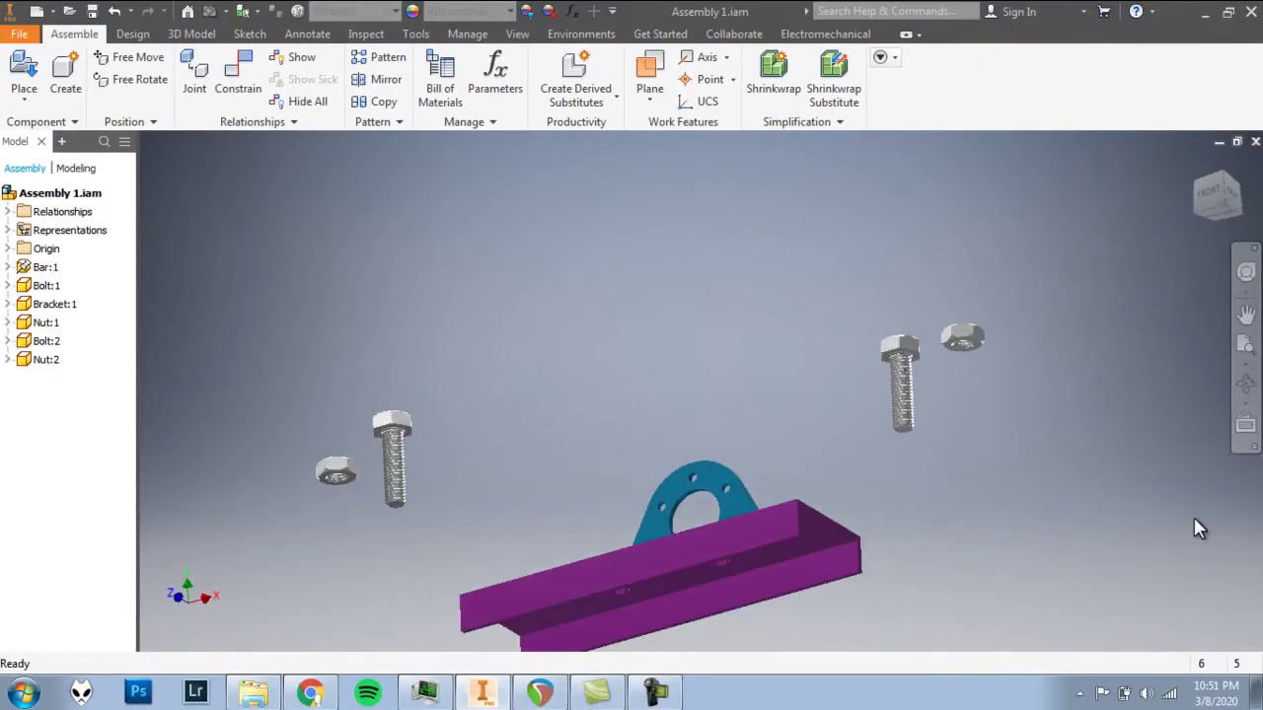
Free Move the bracket off the bar to expose its holes, then drag it back onto the bar
click(1245, 385)
drag(670, 492, 699, 555)
scroll(697, 542, up, 3)
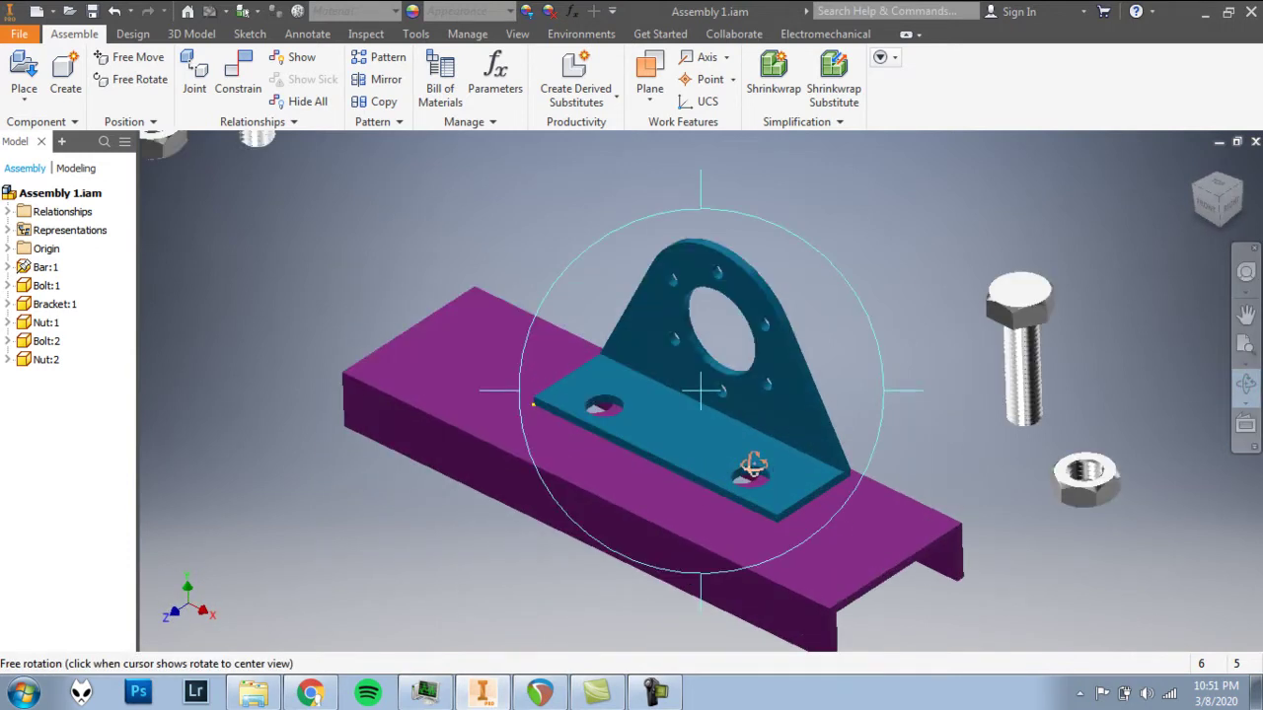
key(Escape)
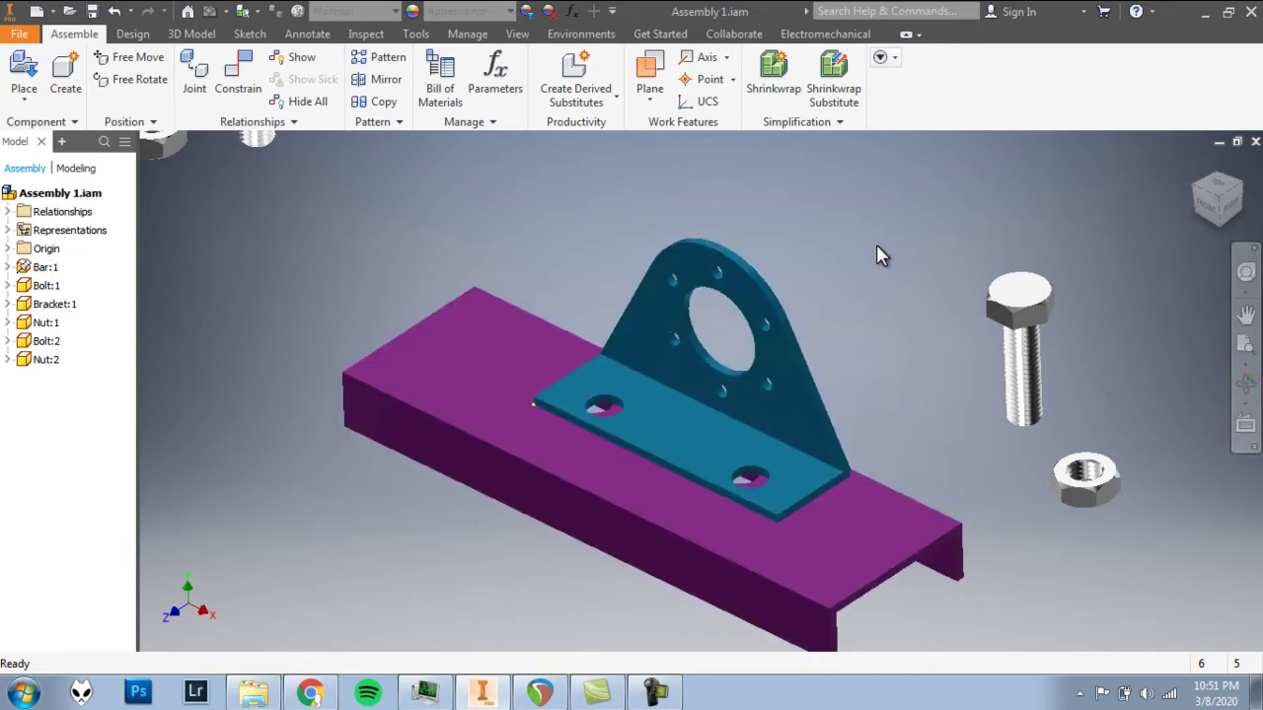
click(801, 373)
drag(777, 380, 1058, 304)
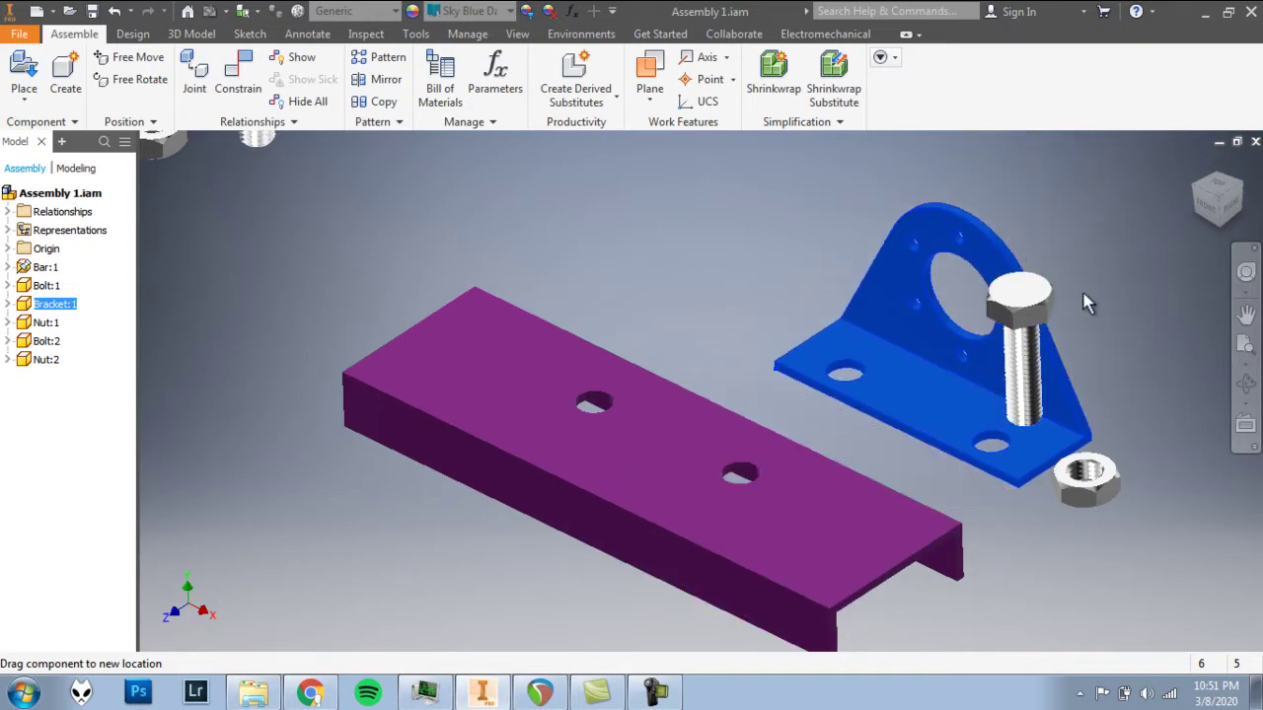
drag(1085, 303, 774, 382)
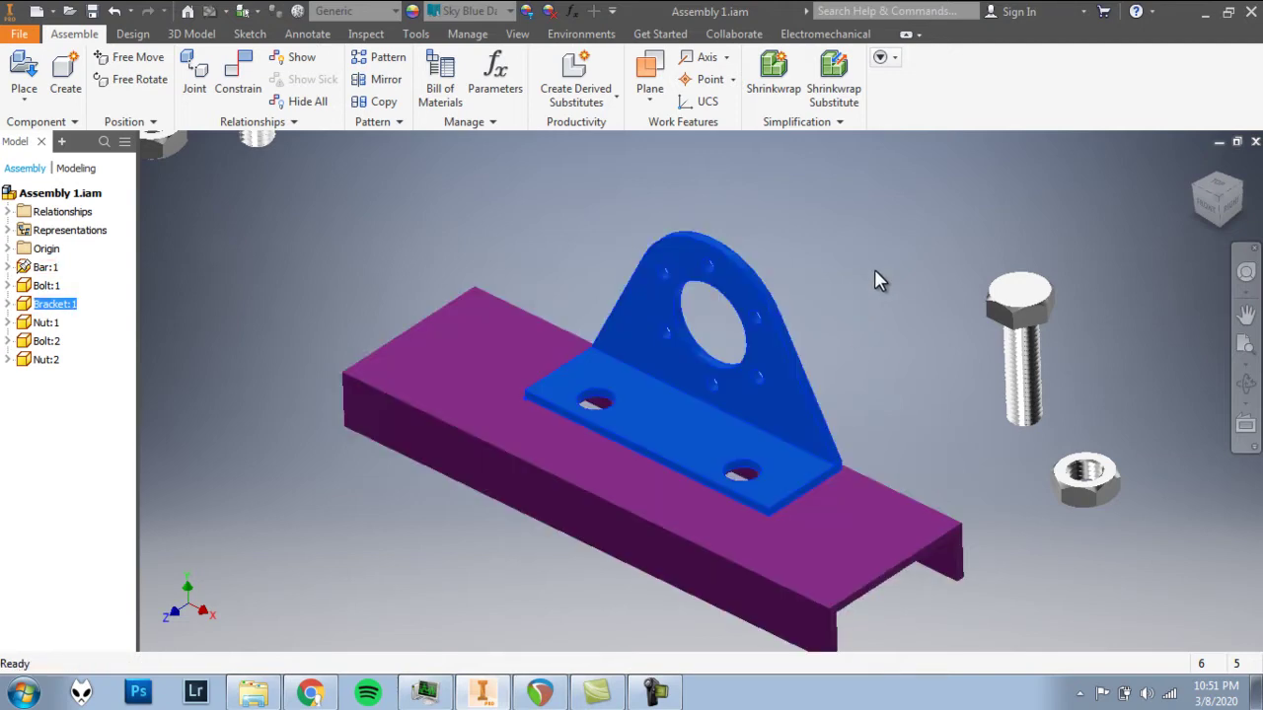
click(885, 272)
scroll(618, 407, down, 5)
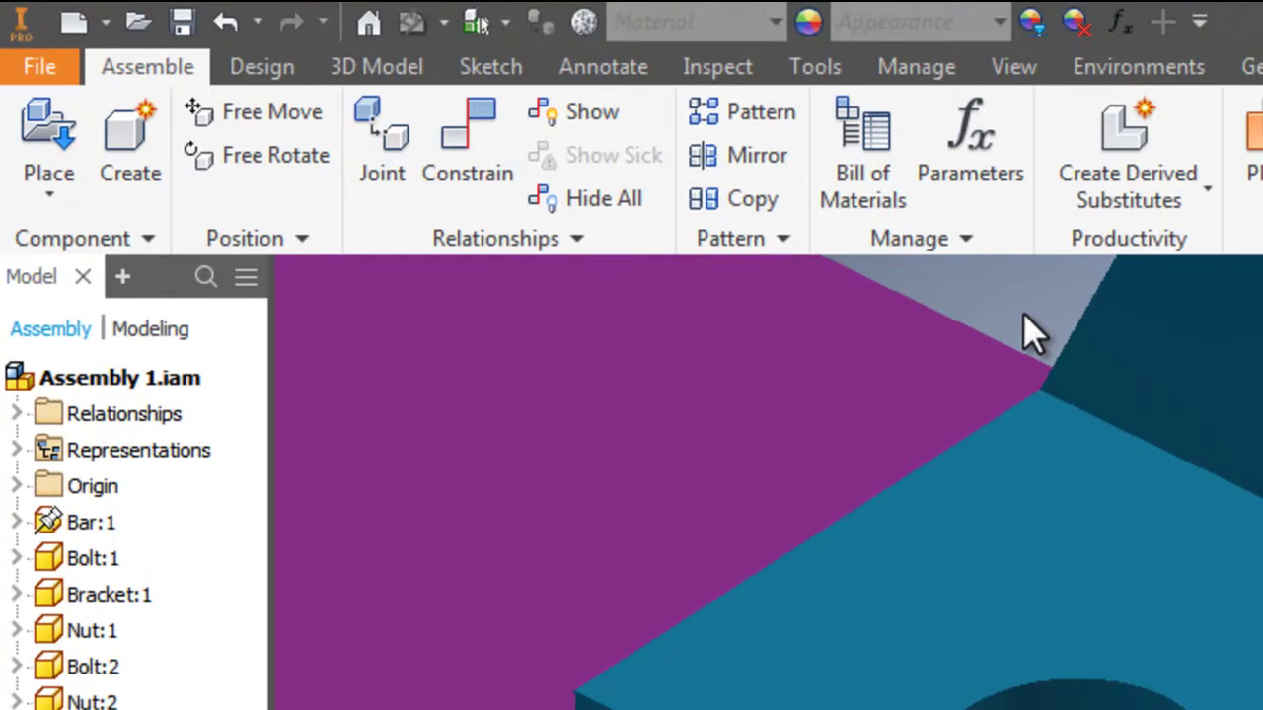
Align one bracket hole with the matching purple bar hole using an Insert constraint
click(466, 161)
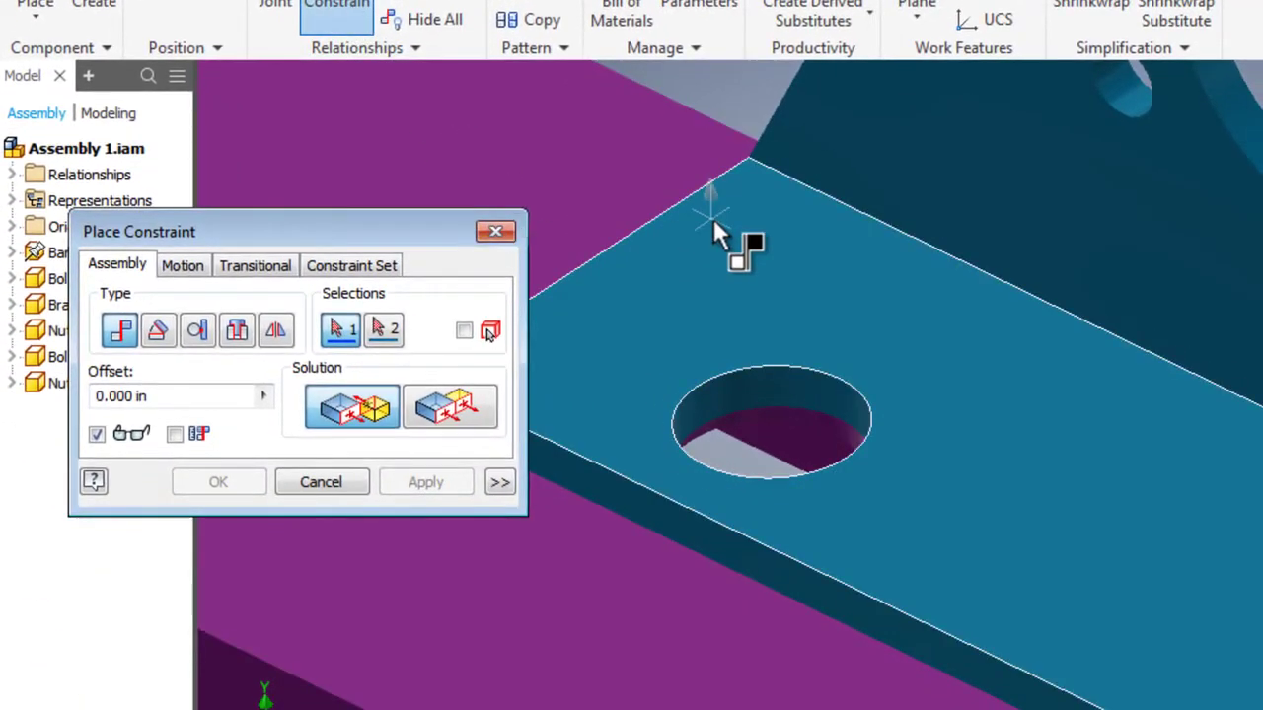
scroll(714, 218, down, 3)
middle_drag(888, 592, 947, 290)
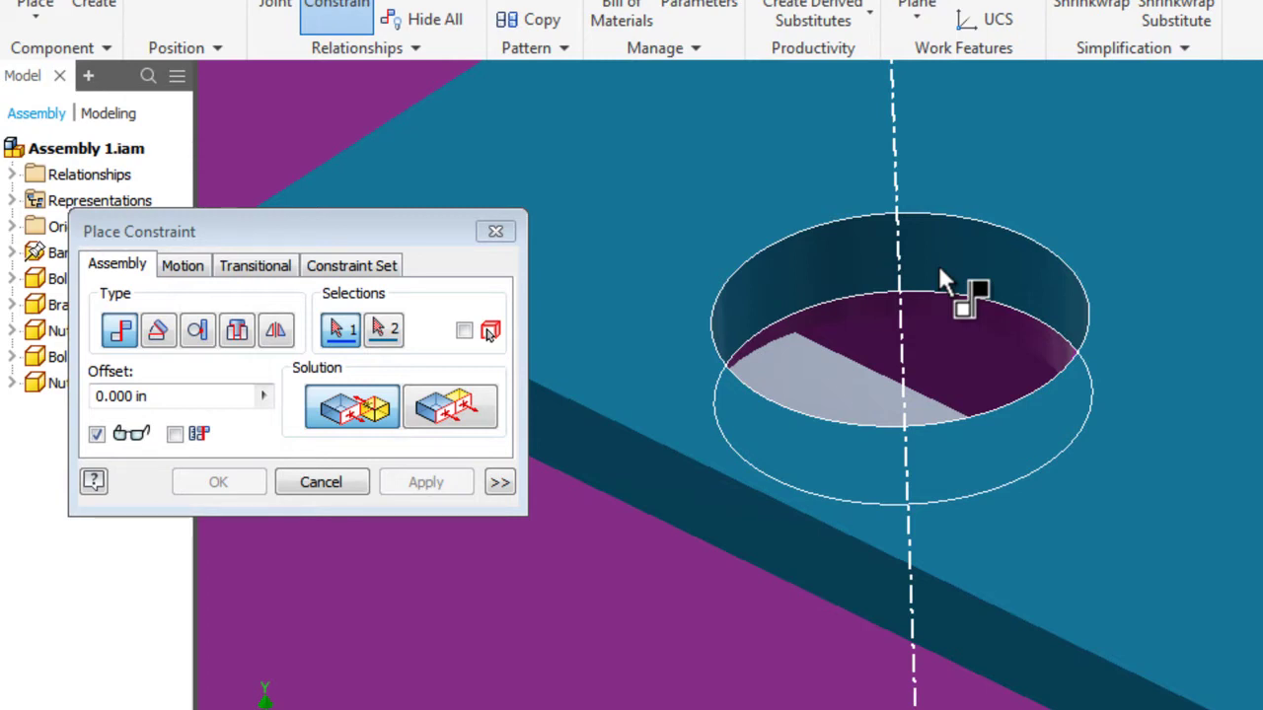
click(939, 260)
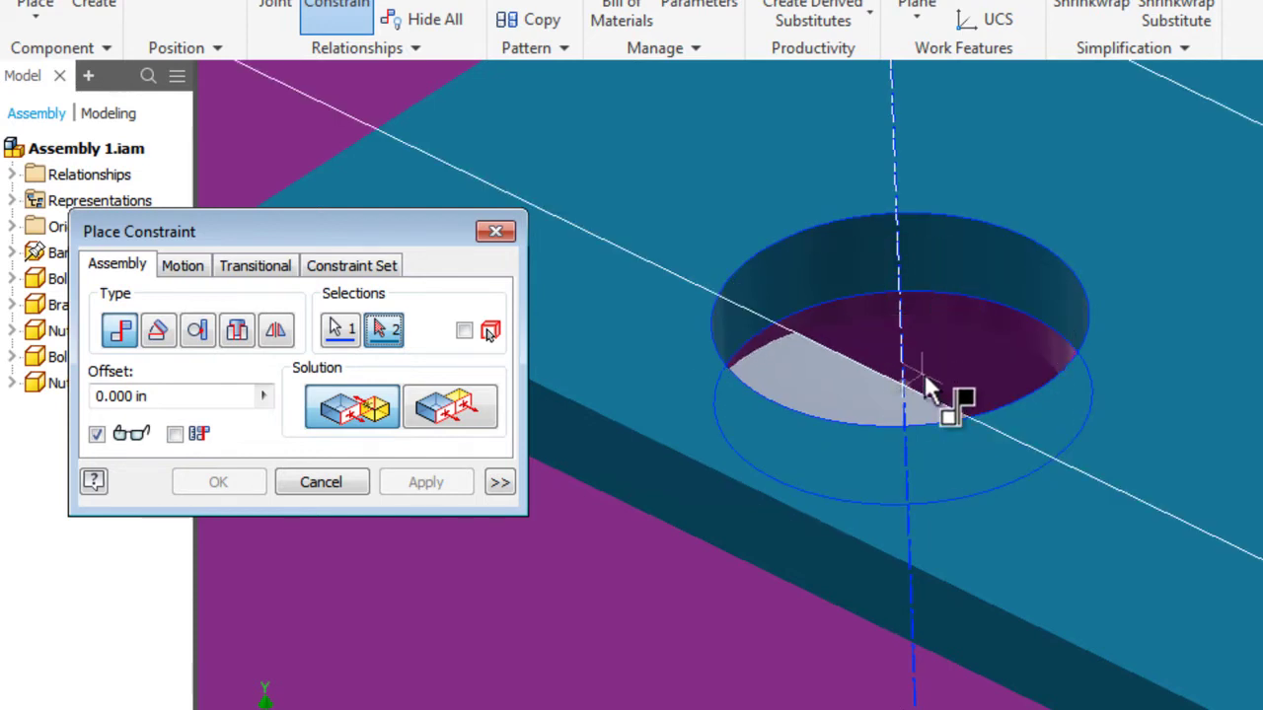
scroll(881, 388, up, 2)
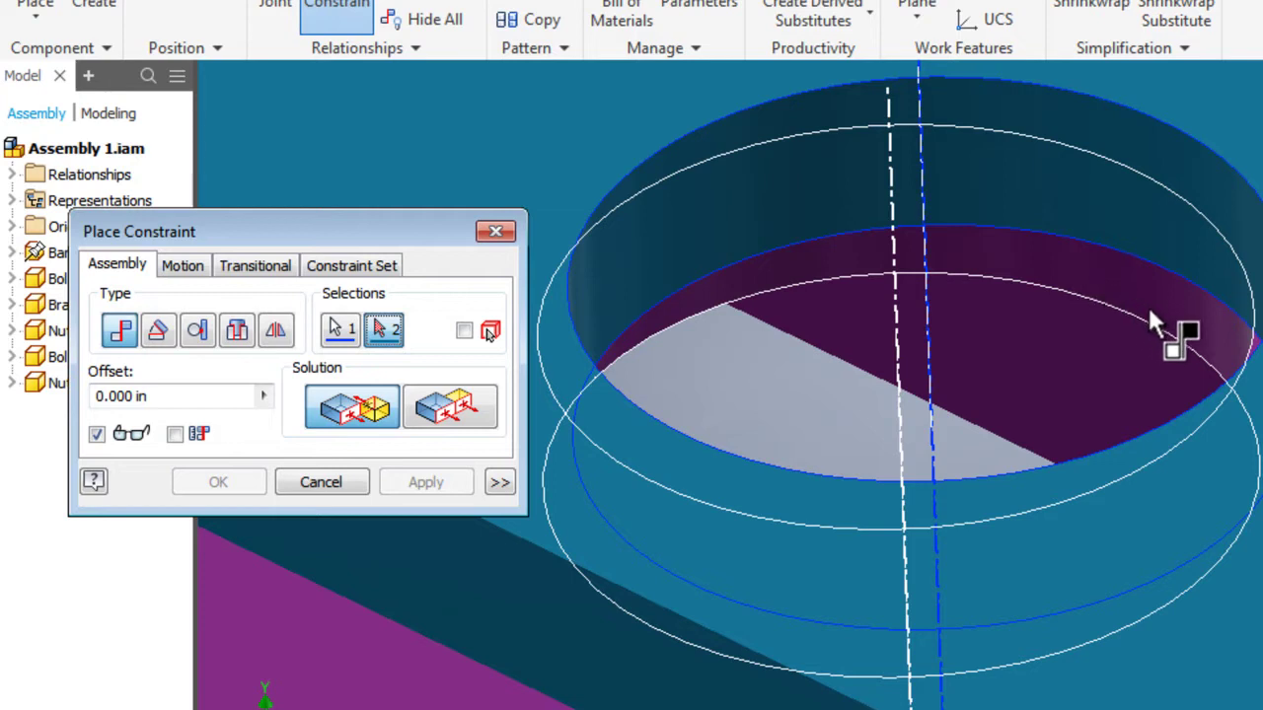
click(1101, 276)
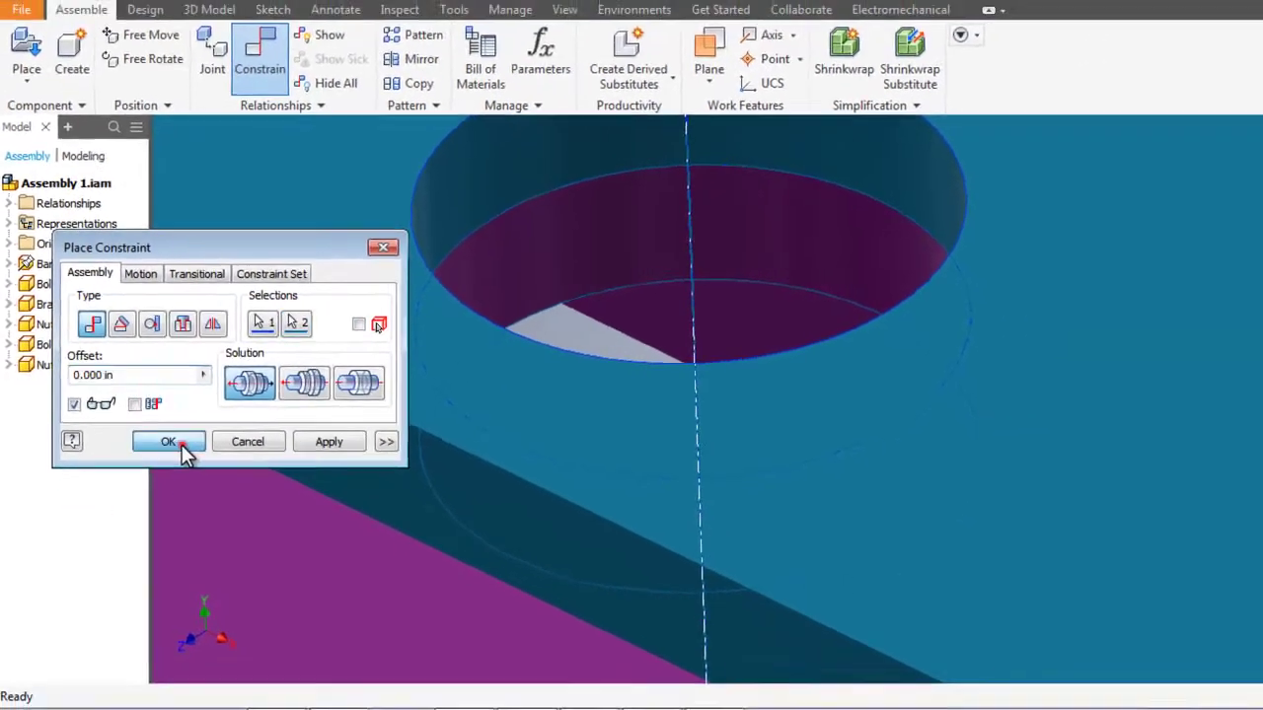
click(218, 482)
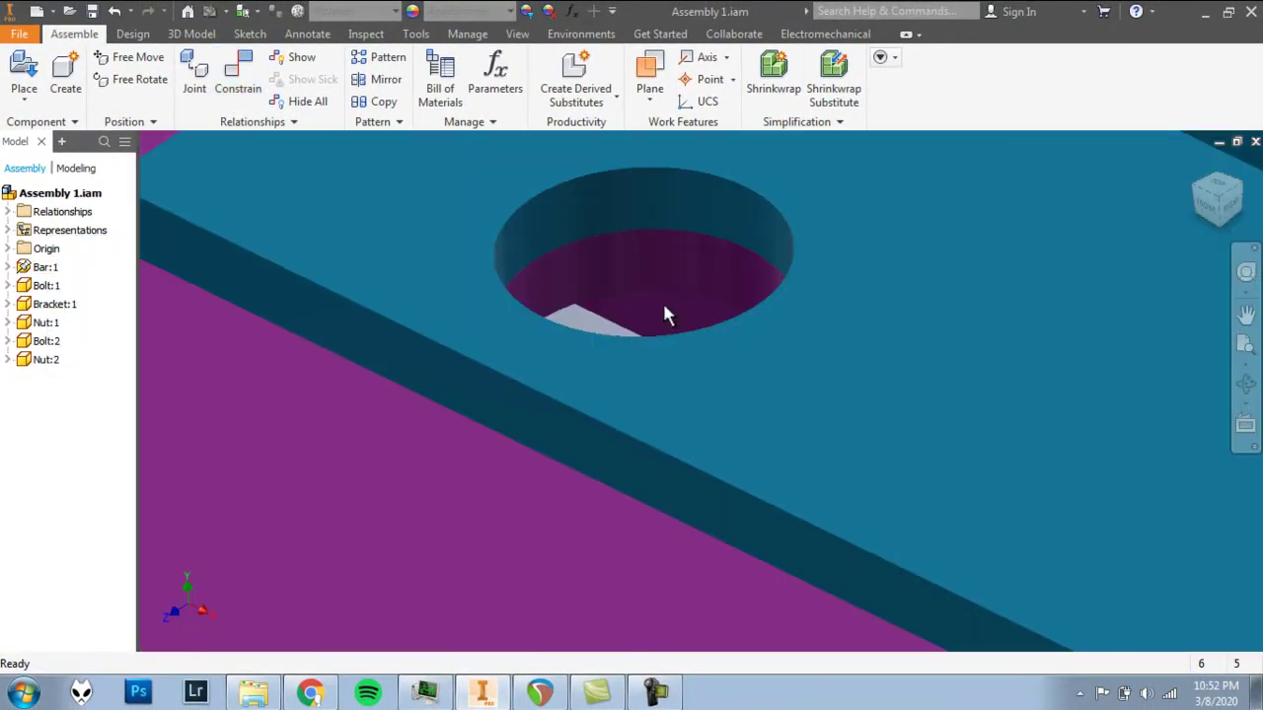
Pivot the bracket about its aligned hole until its second hole sits over the bar's
scroll(662, 300, down, 5)
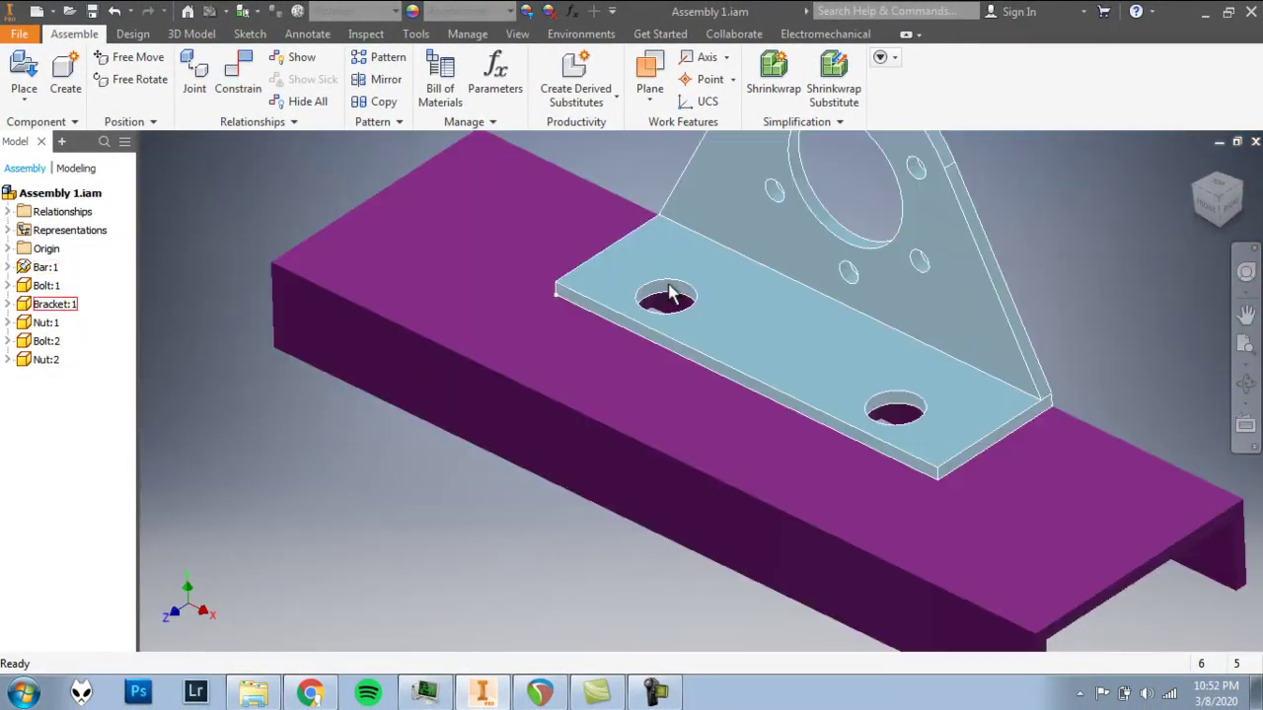
scroll(662, 300, up, 5)
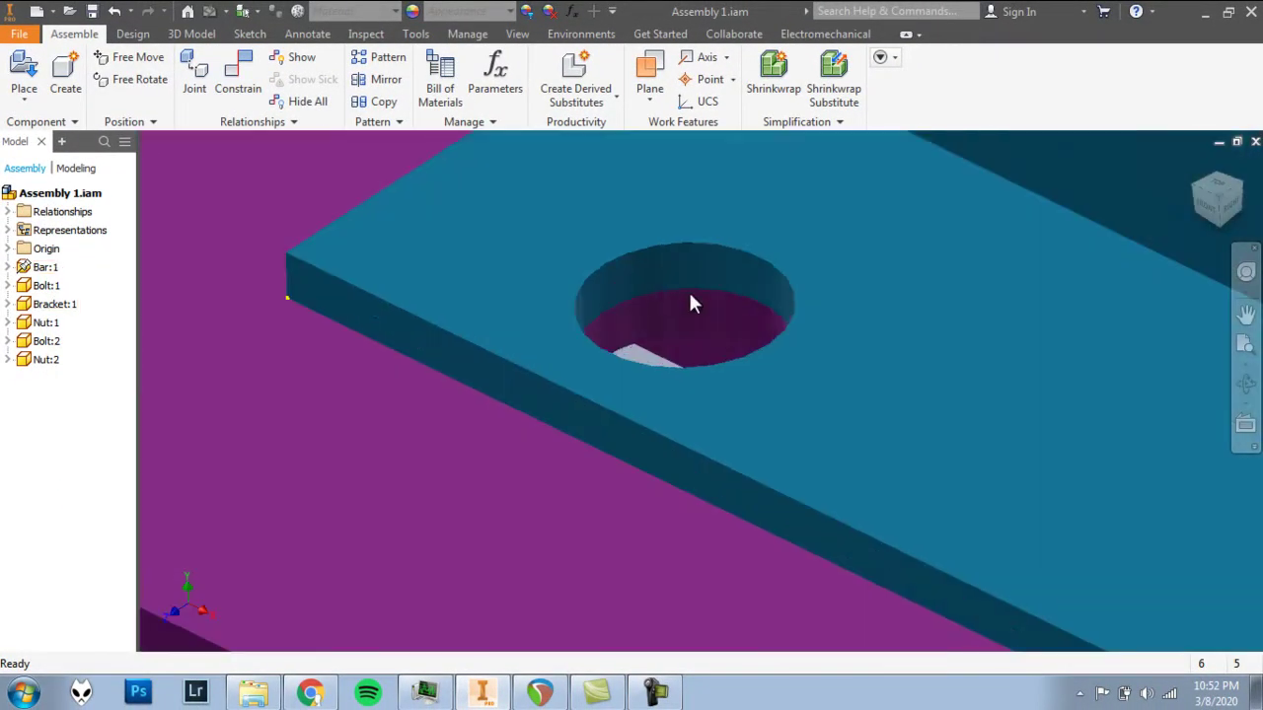
click(1245, 390)
scroll(731, 375, up, 5)
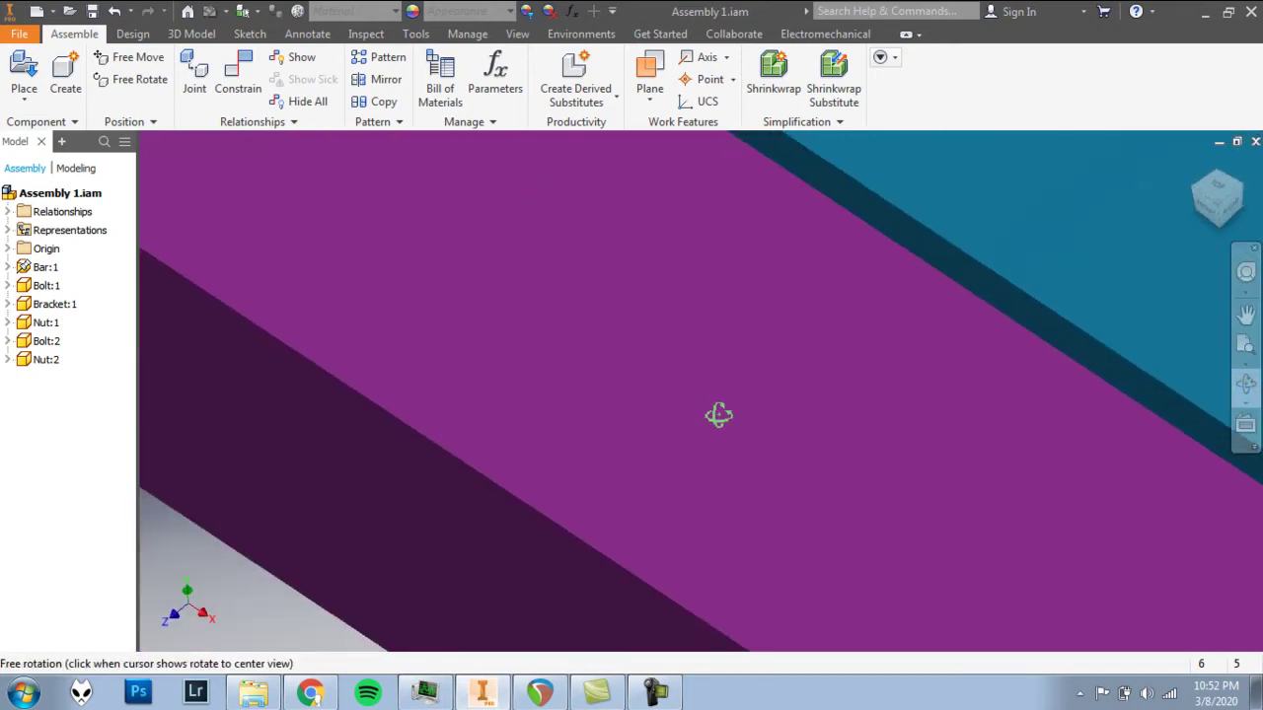
scroll(682, 423, down, 5)
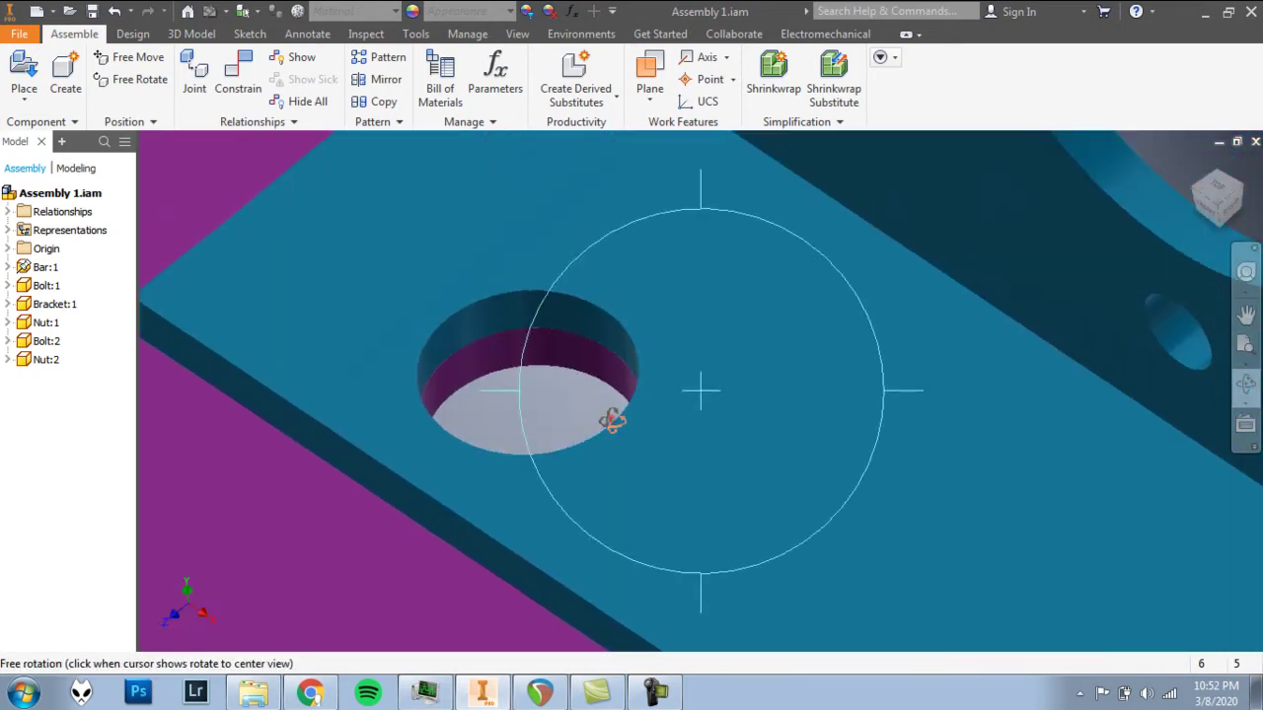
click(1243, 387)
scroll(715, 402, down, 5)
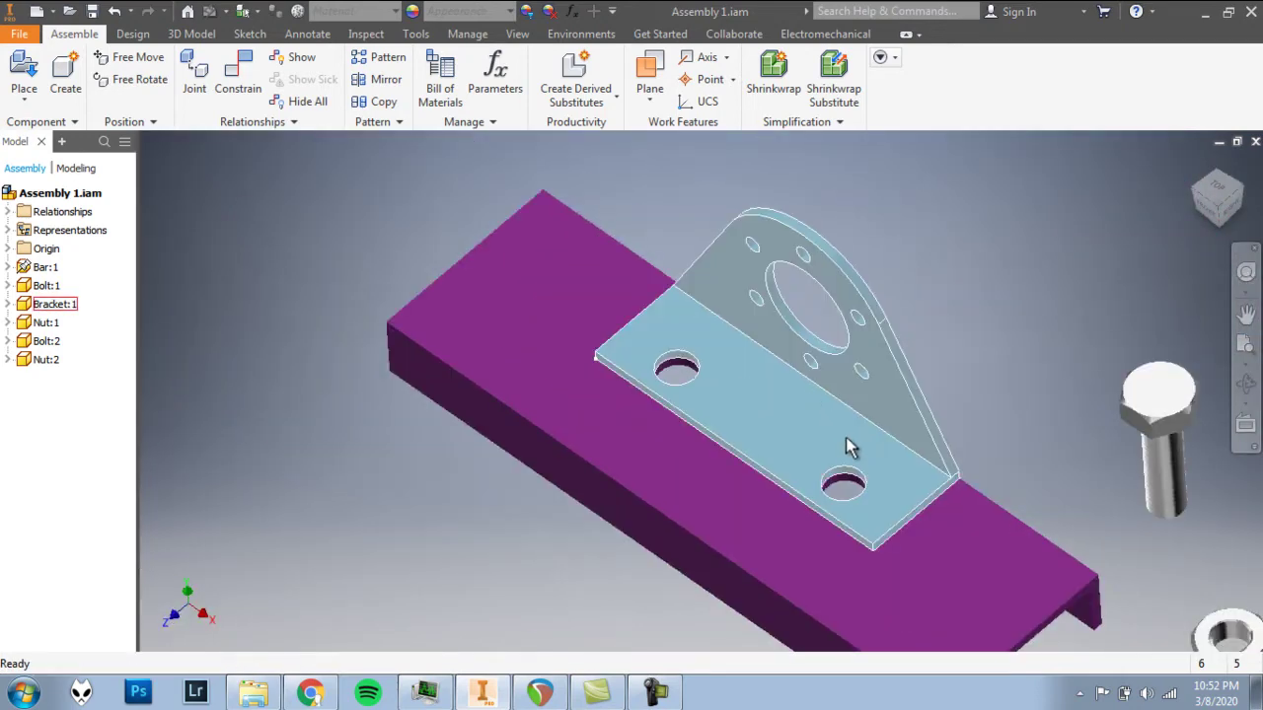
drag(843, 450, 955, 457)
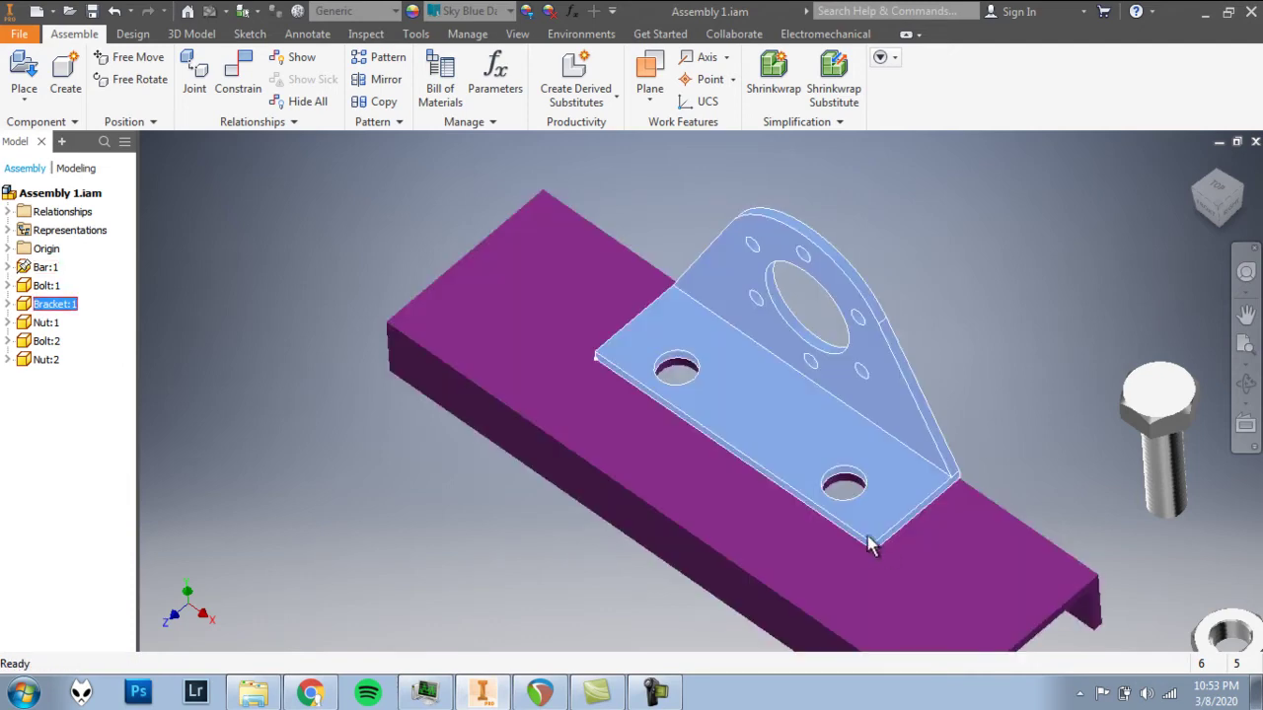
scroll(872, 527, down, 3)
scroll(881, 513, down, 2)
middle_drag(944, 473, 804, 330)
scroll(750, 335, down, 2)
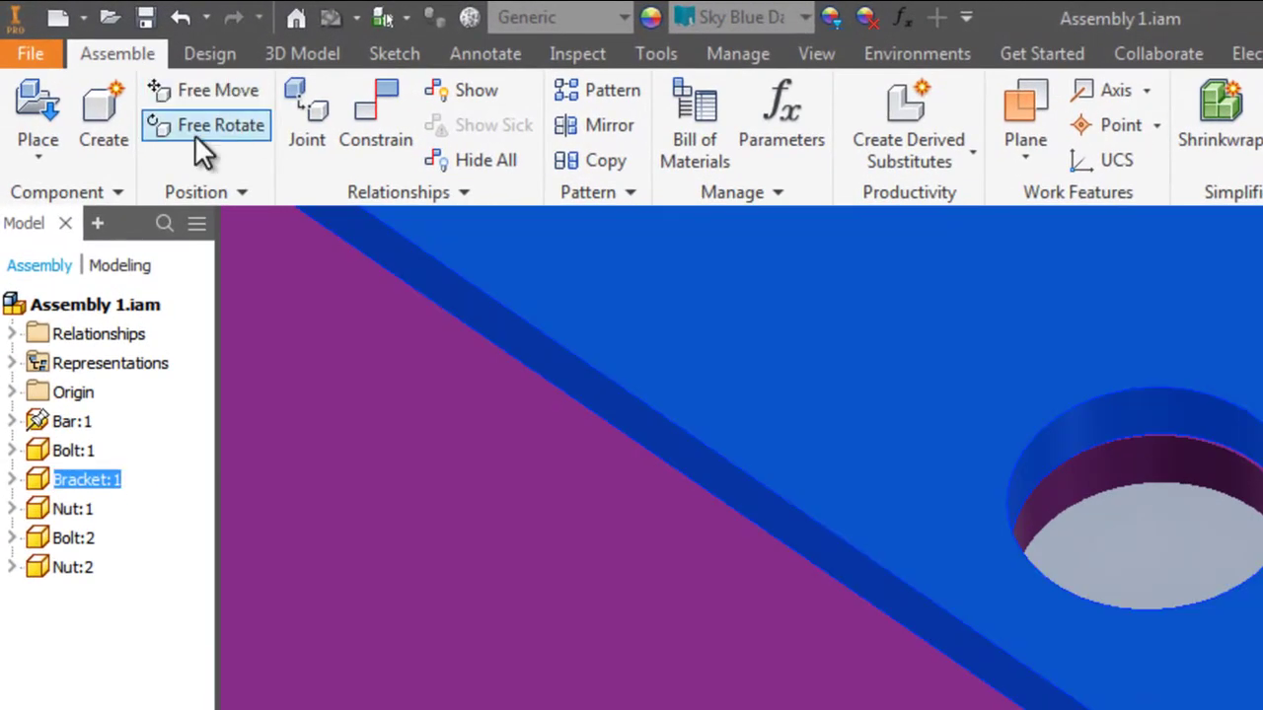
Apply an Insert constraint between the bracket's second hole and the bar's other hole
click(366, 118)
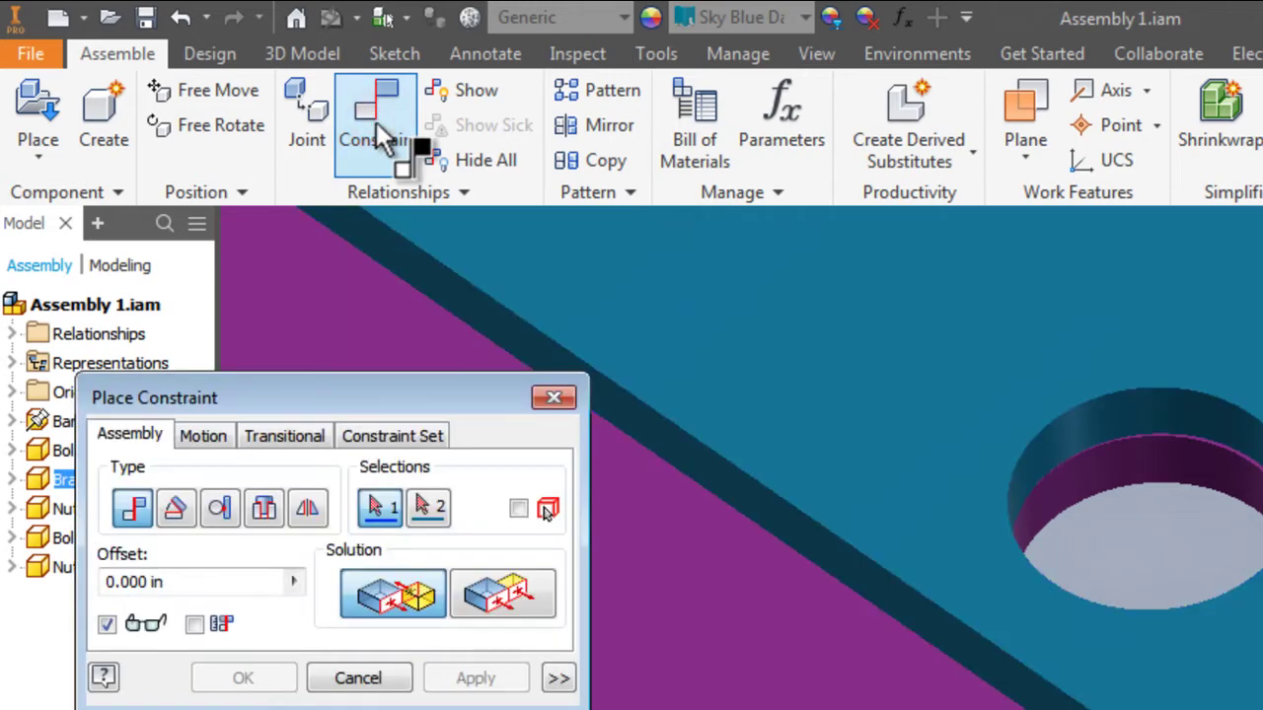
scroll(1196, 415, down, 2)
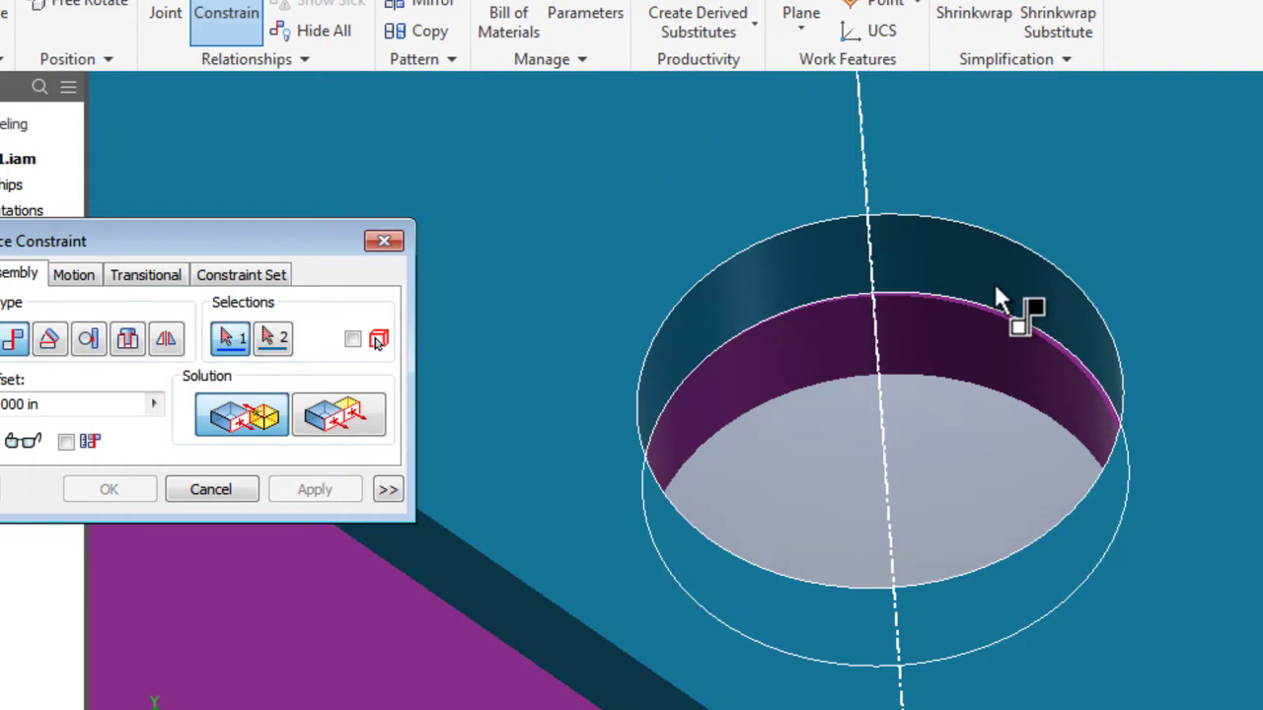
click(960, 254)
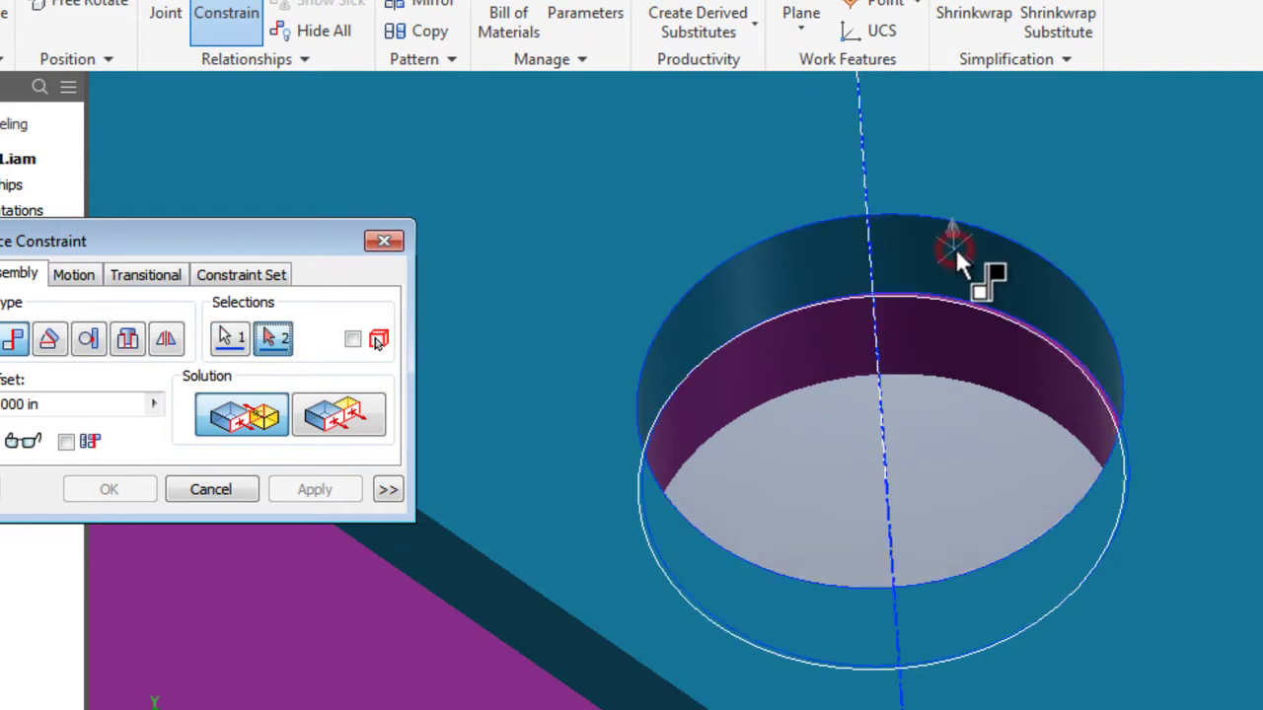
click(945, 340)
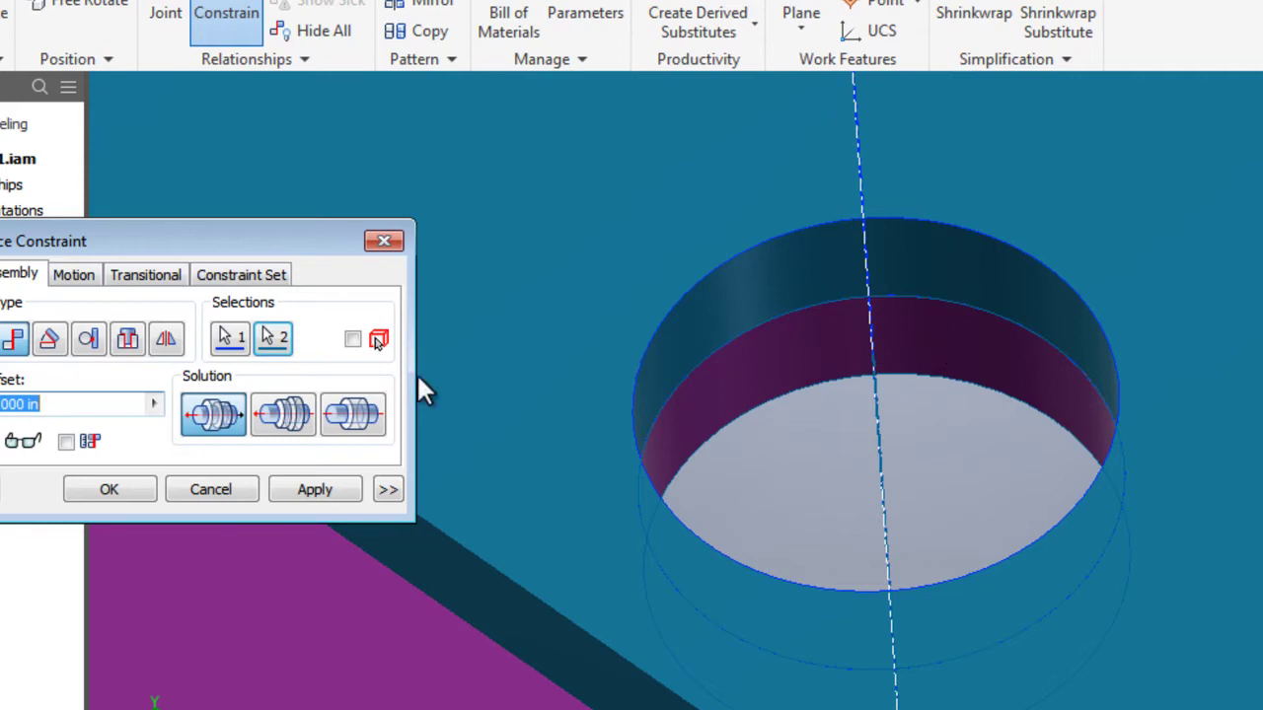
click(130, 489)
scroll(819, 328, up, 5)
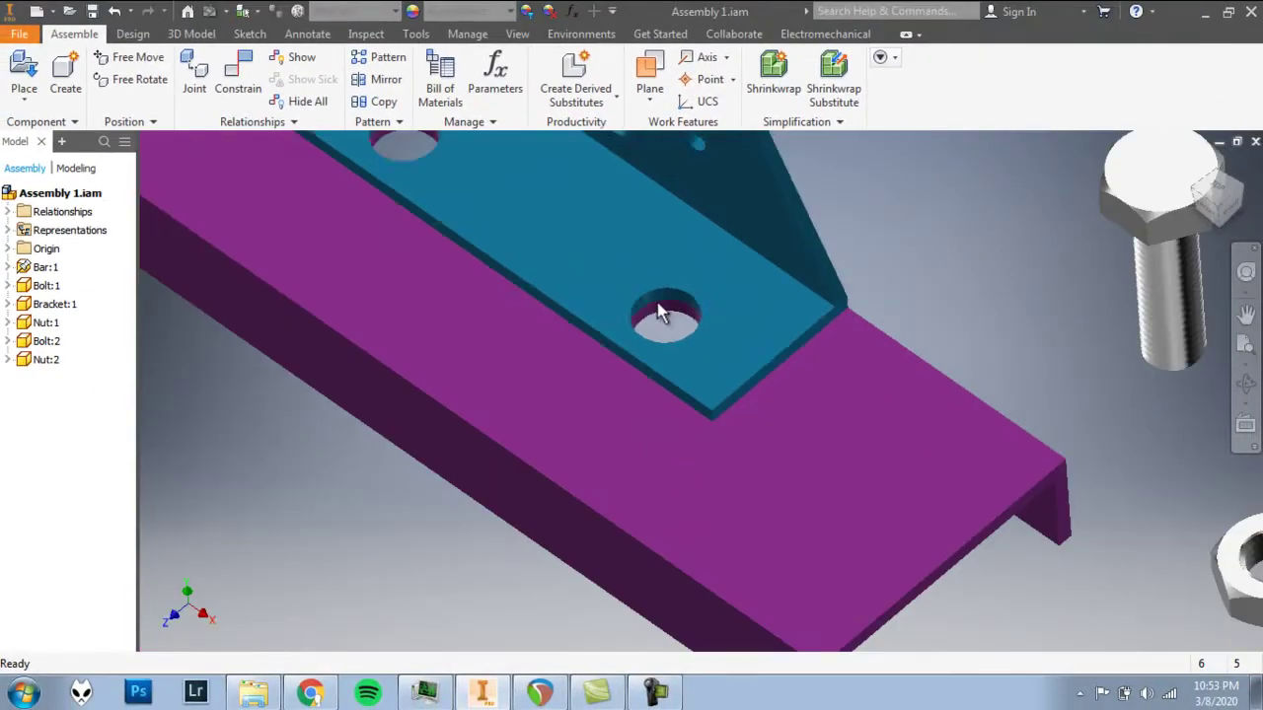
scroll(662, 314, up, 5)
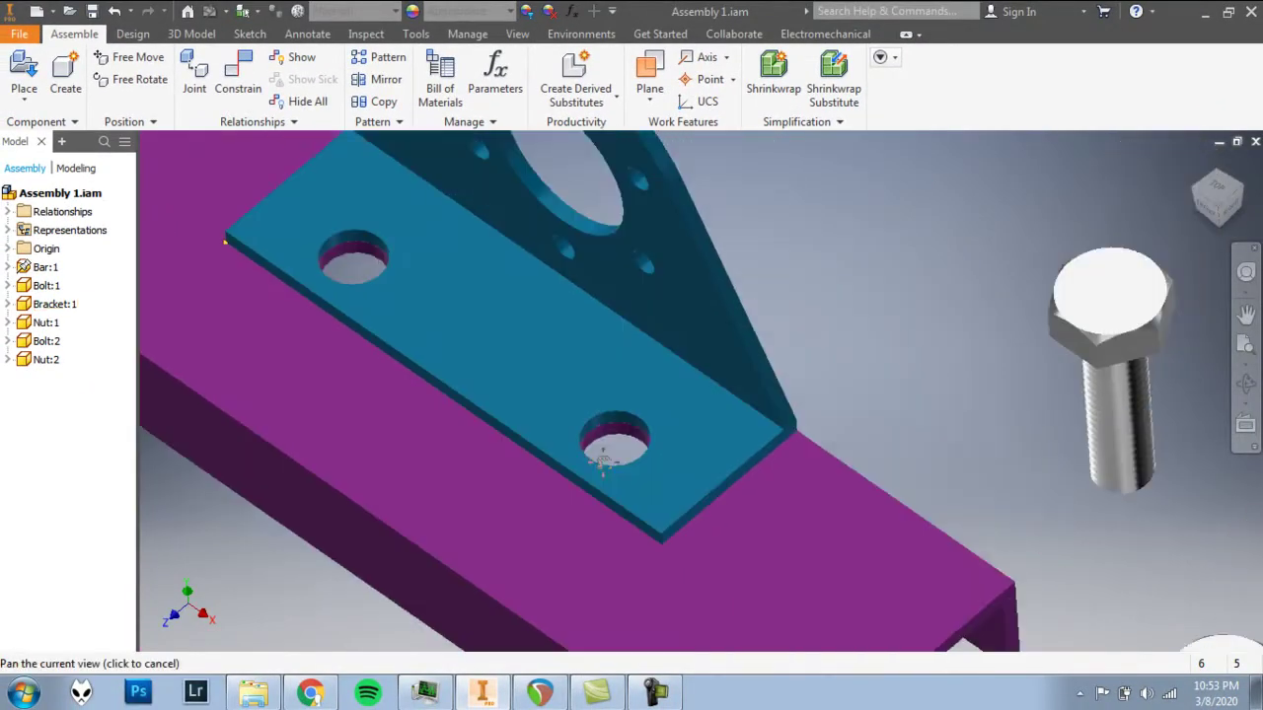
click(646, 407)
mouse_move(664, 393)
mouse_down()
mouse_move(651, 425)
mouse_move(666, 405)
mouse_up()
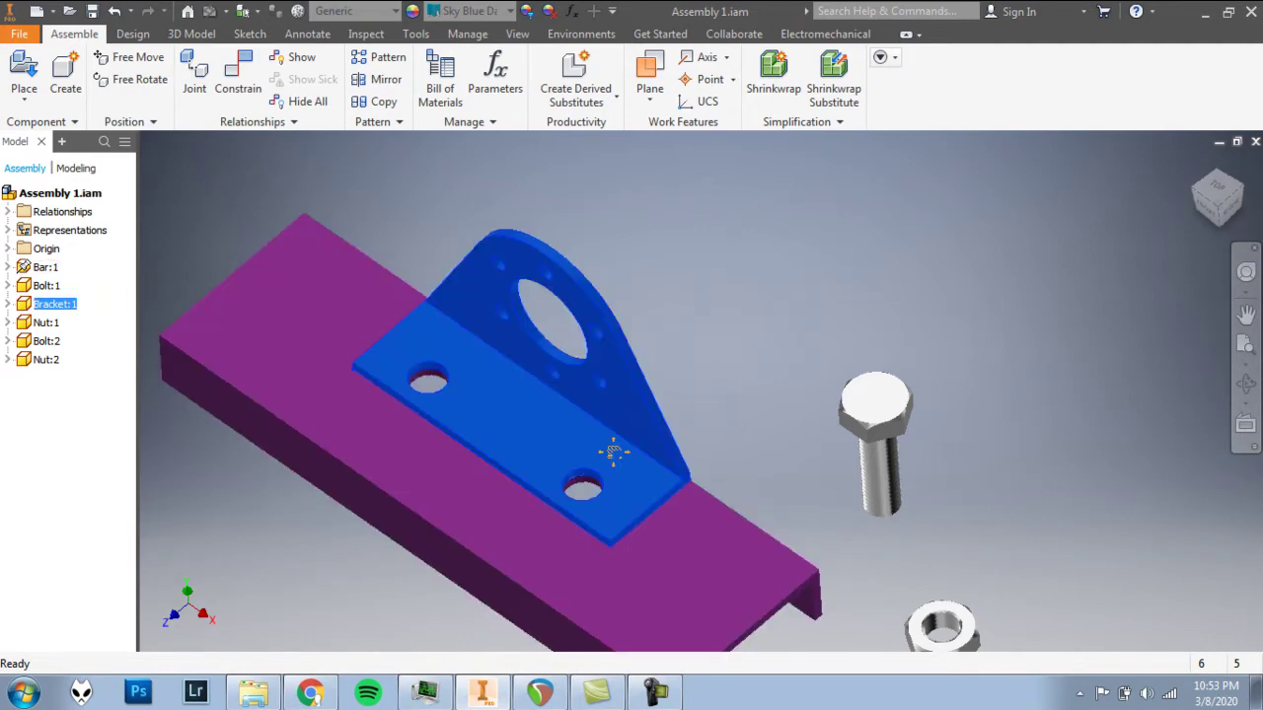
middle_drag(614, 454, 742, 385)
scroll(740, 377, up, 3)
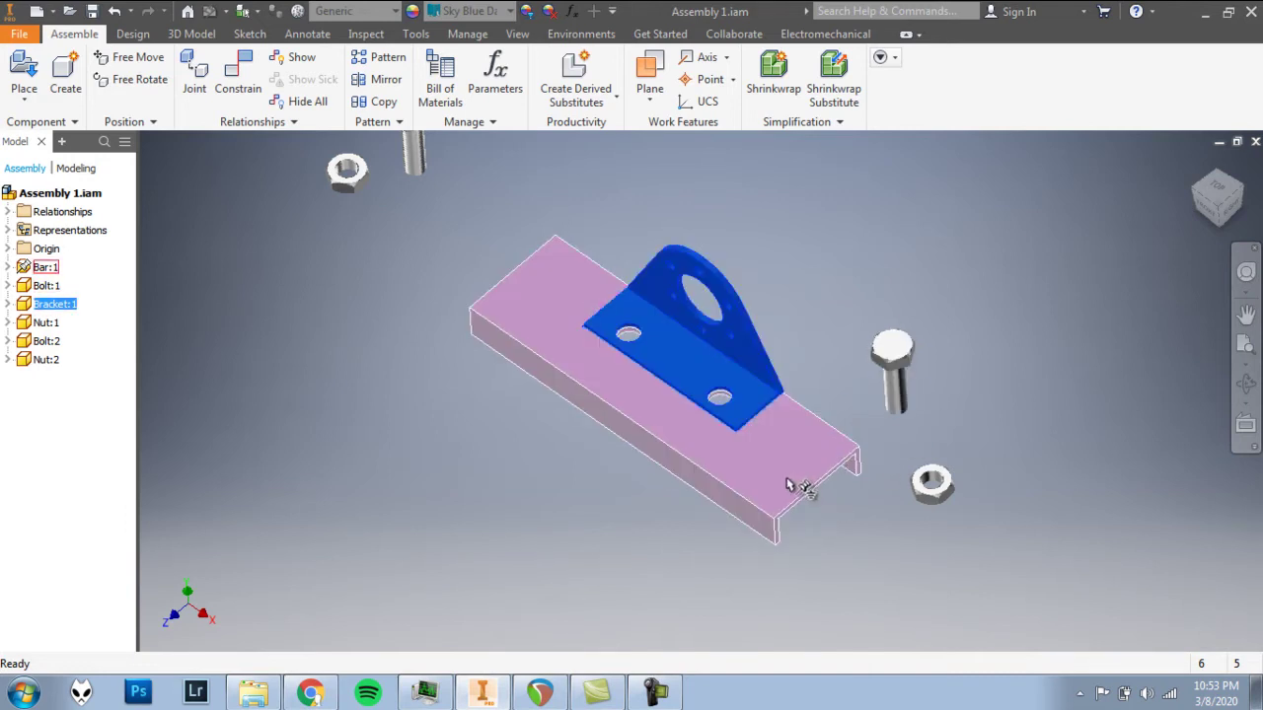
middle_drag(788, 485, 677, 443)
scroll(743, 404, down, 5)
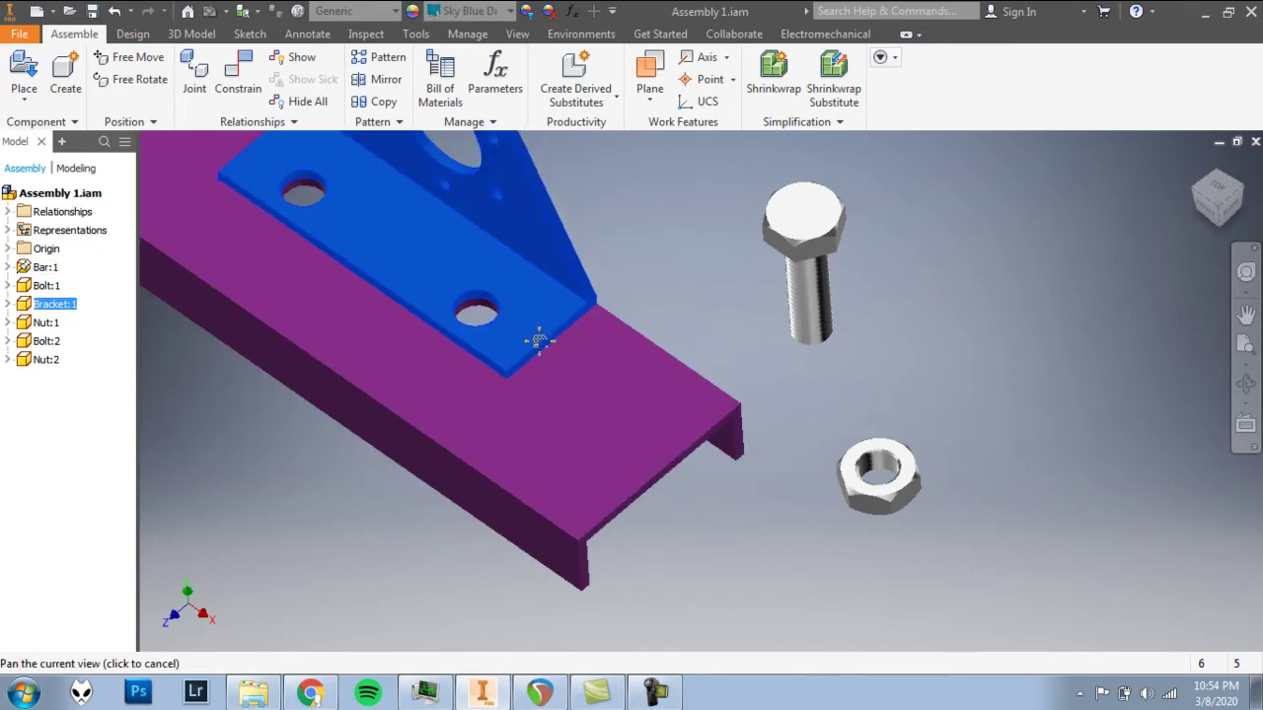
click(679, 262)
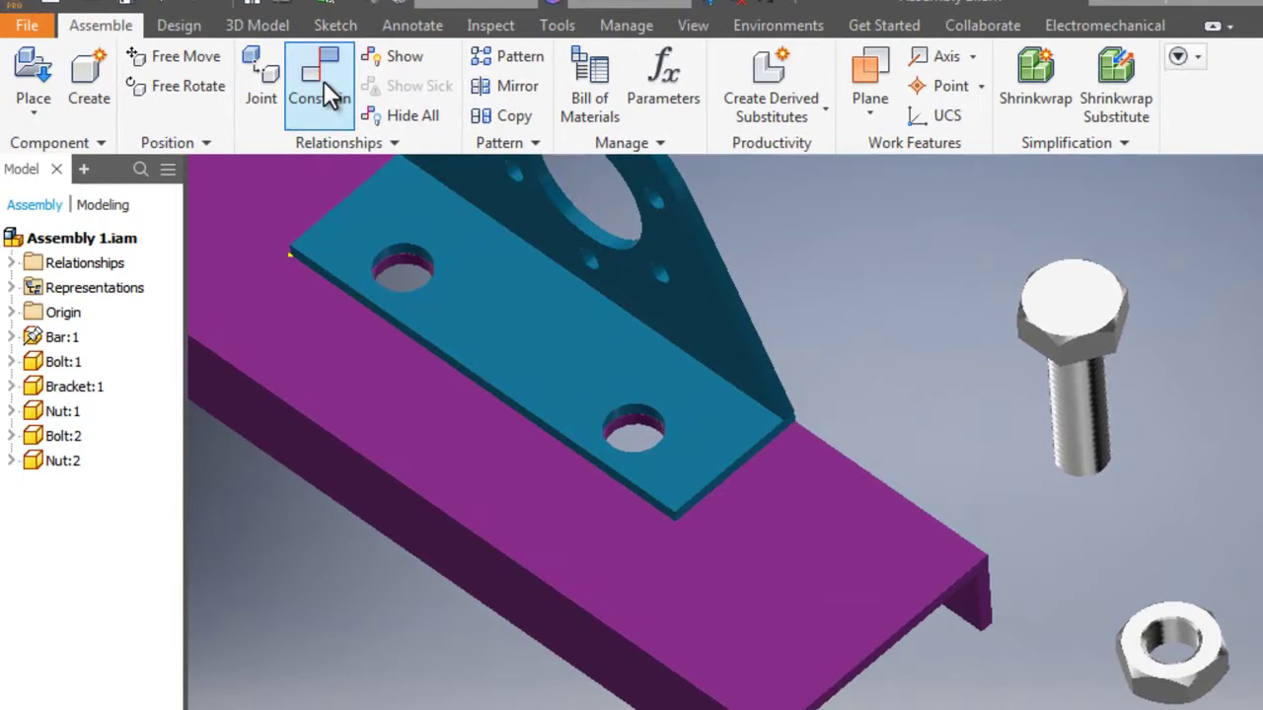
Insert a bolt into the bracket's nearer hole by aligning the bolt axis with the hole axis
click(259, 74)
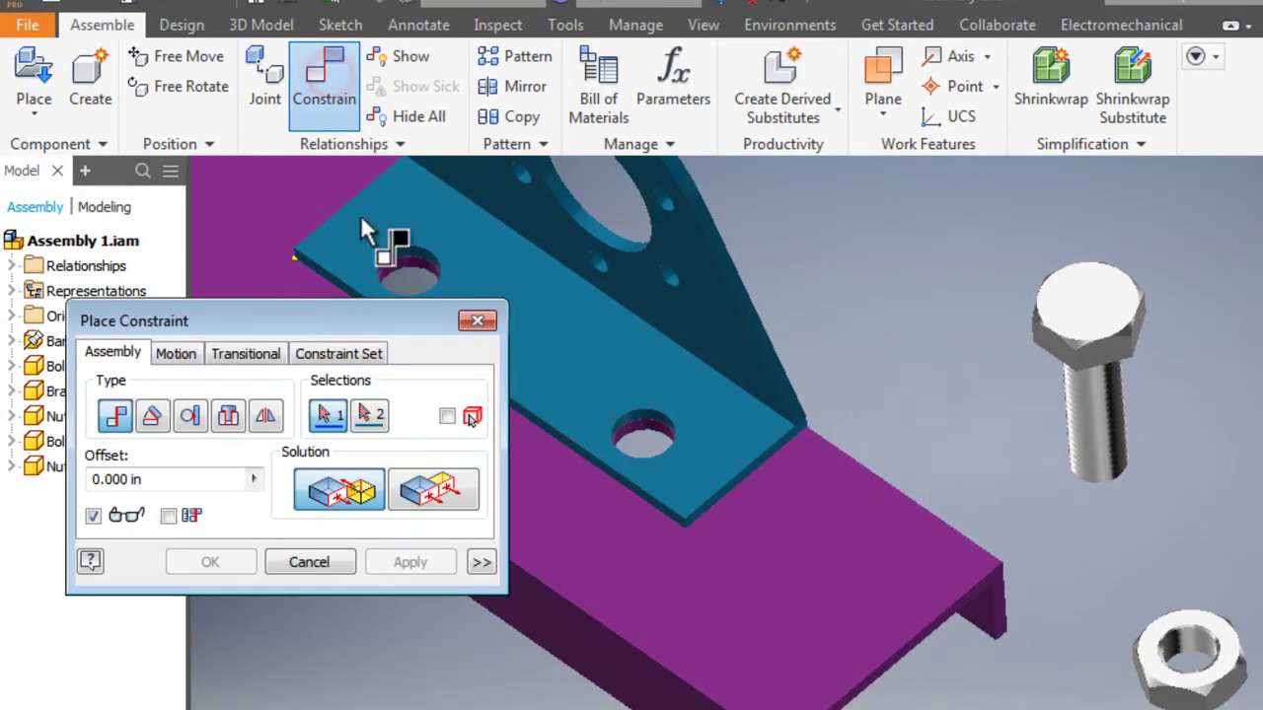
drag(391, 321, 335, 399)
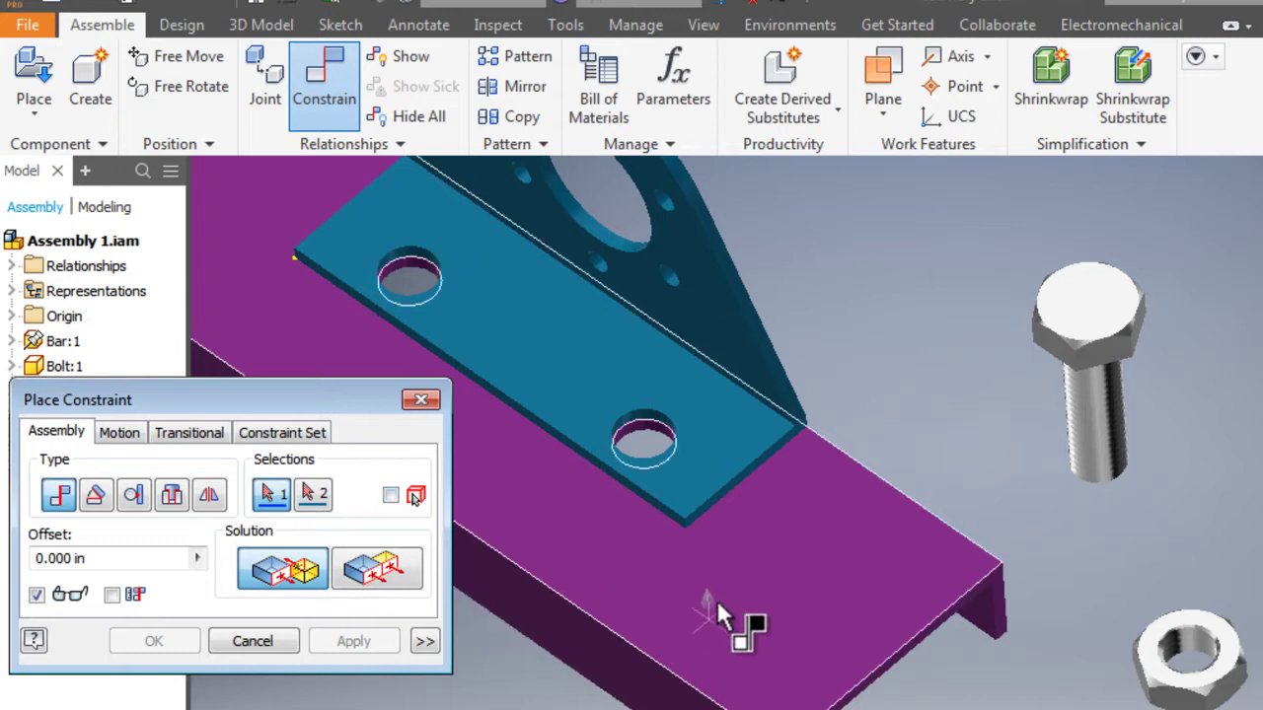
scroll(1041, 384, up, 3)
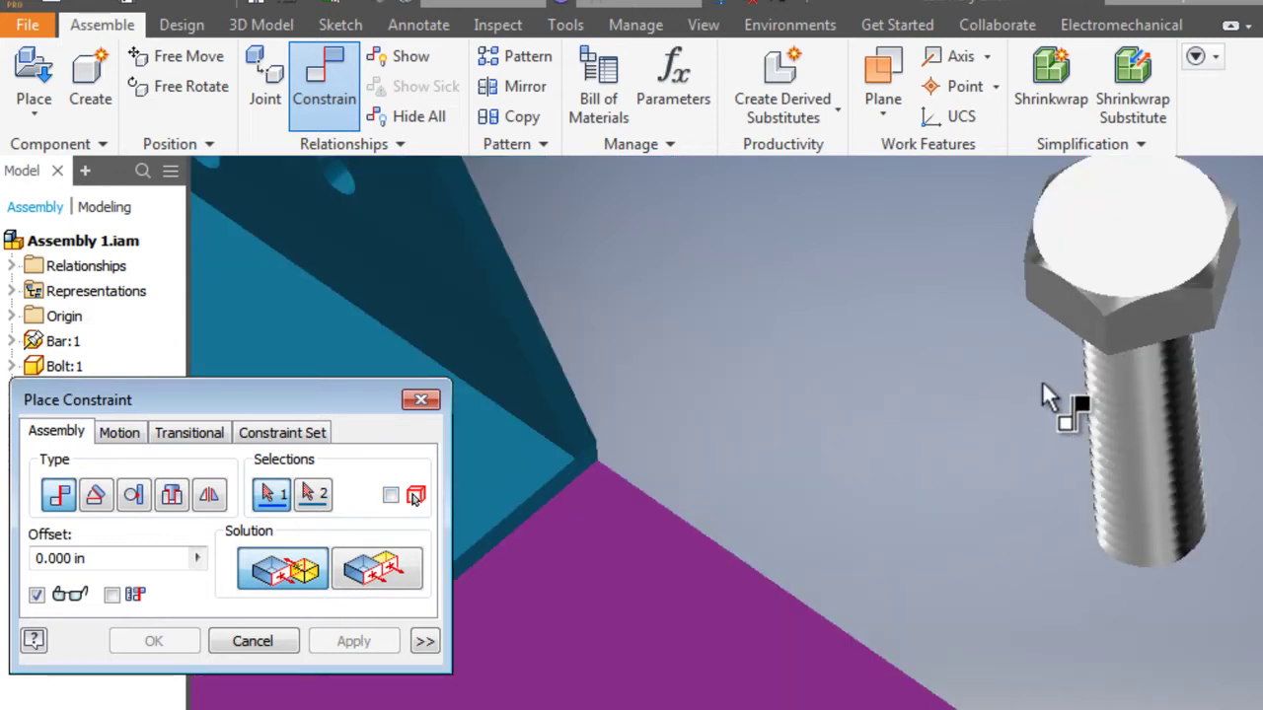
click(1107, 314)
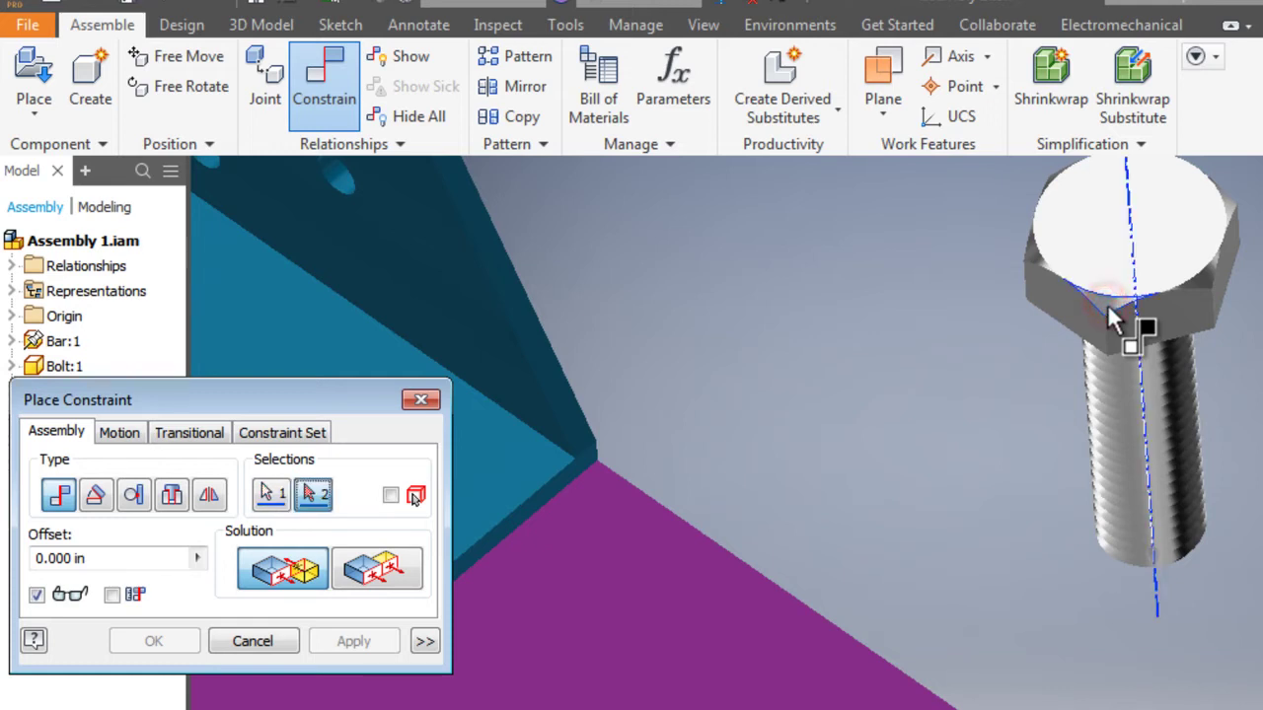
middle_drag(719, 451, 910, 469)
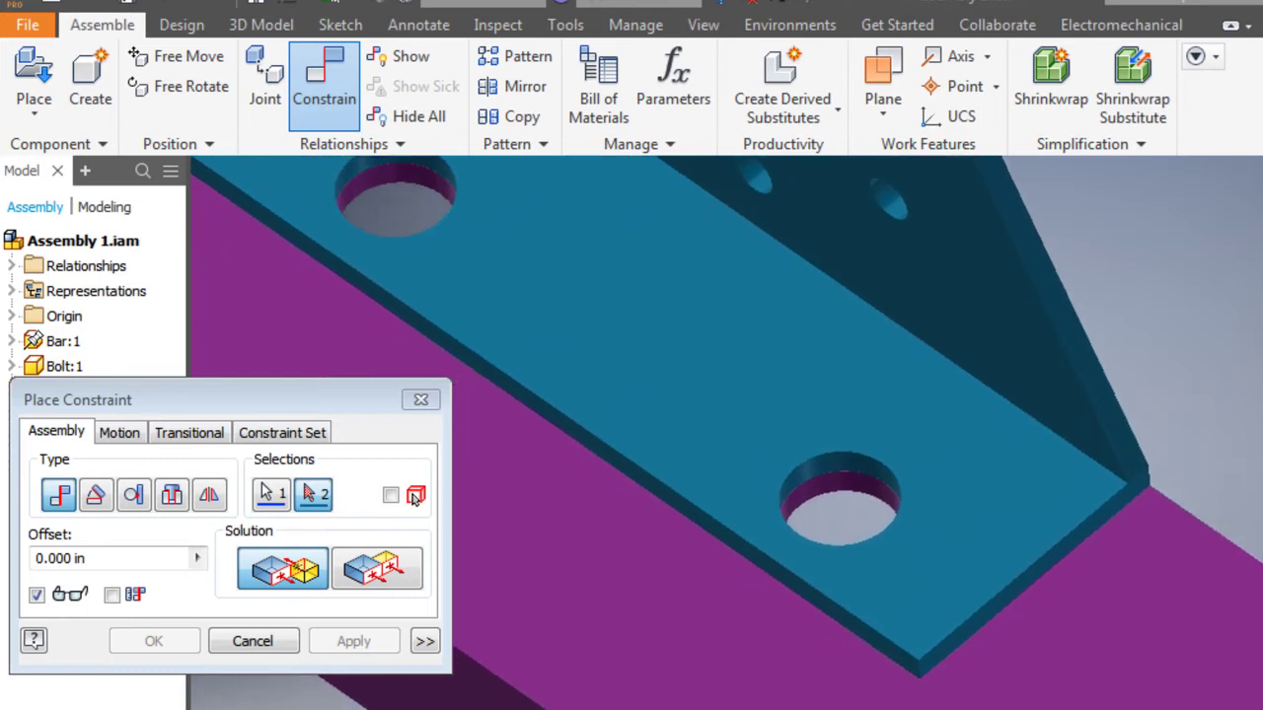
click(846, 481)
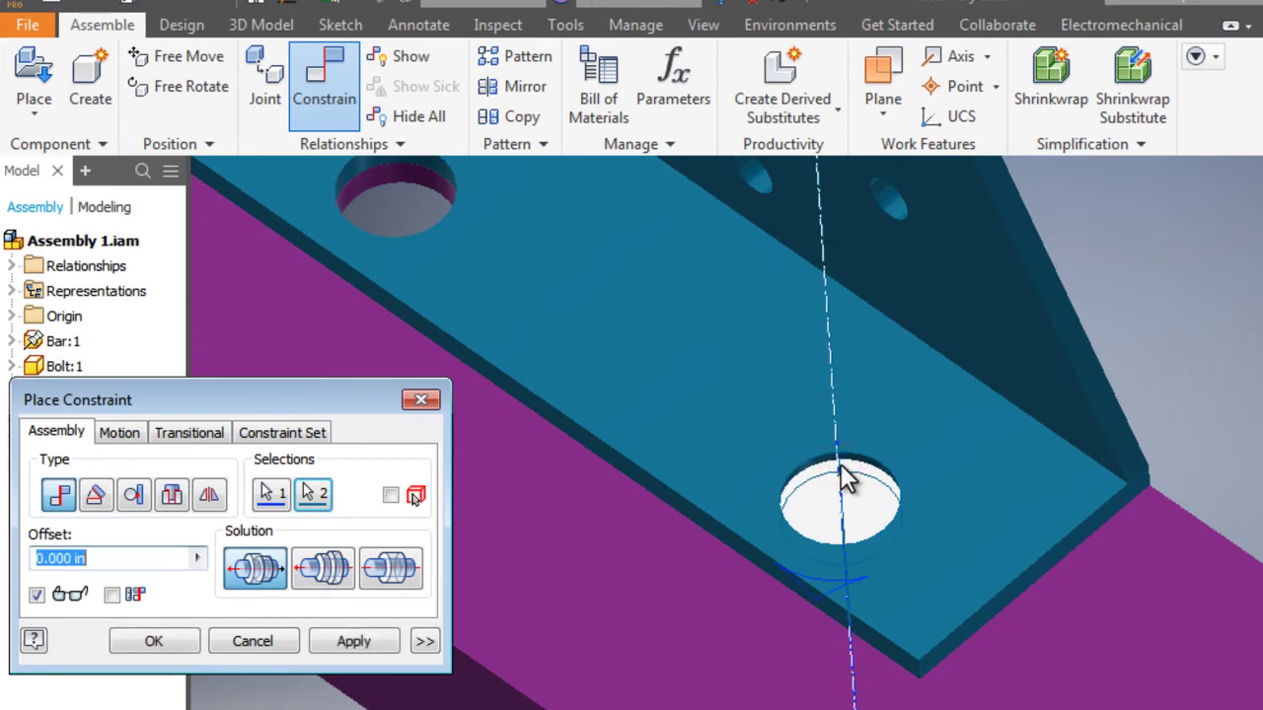
click(171, 649)
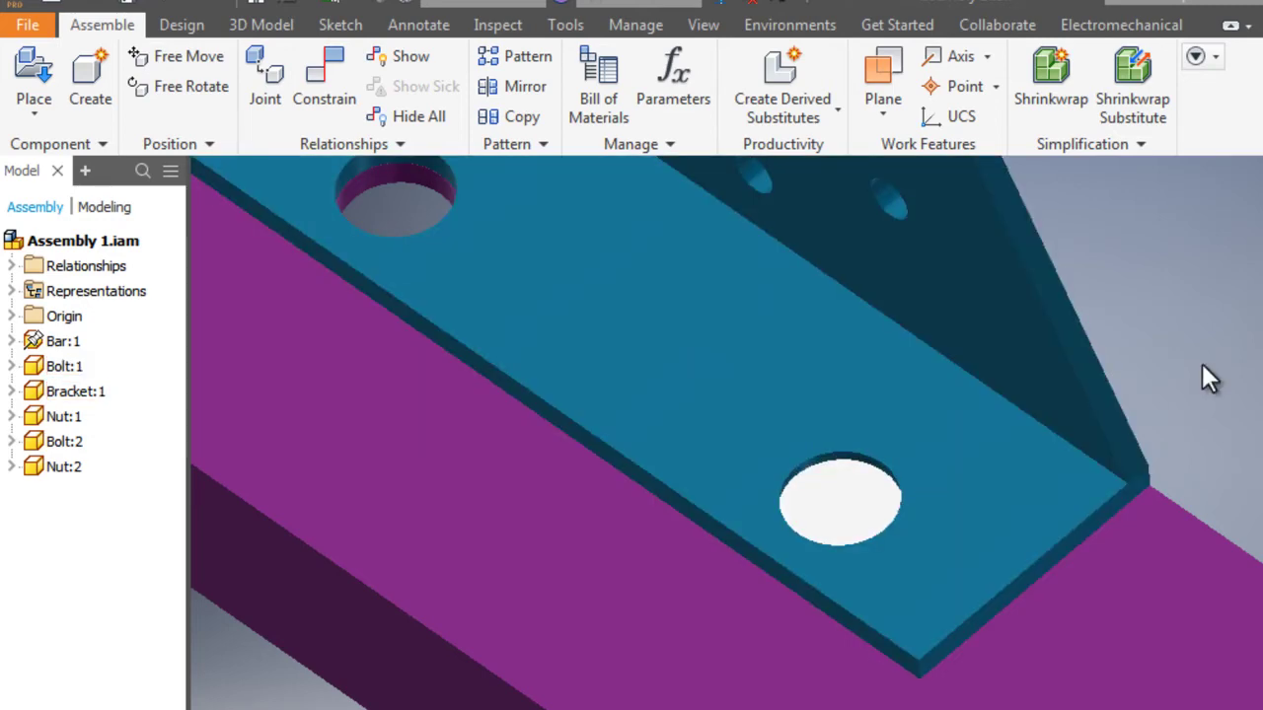
click(833, 526)
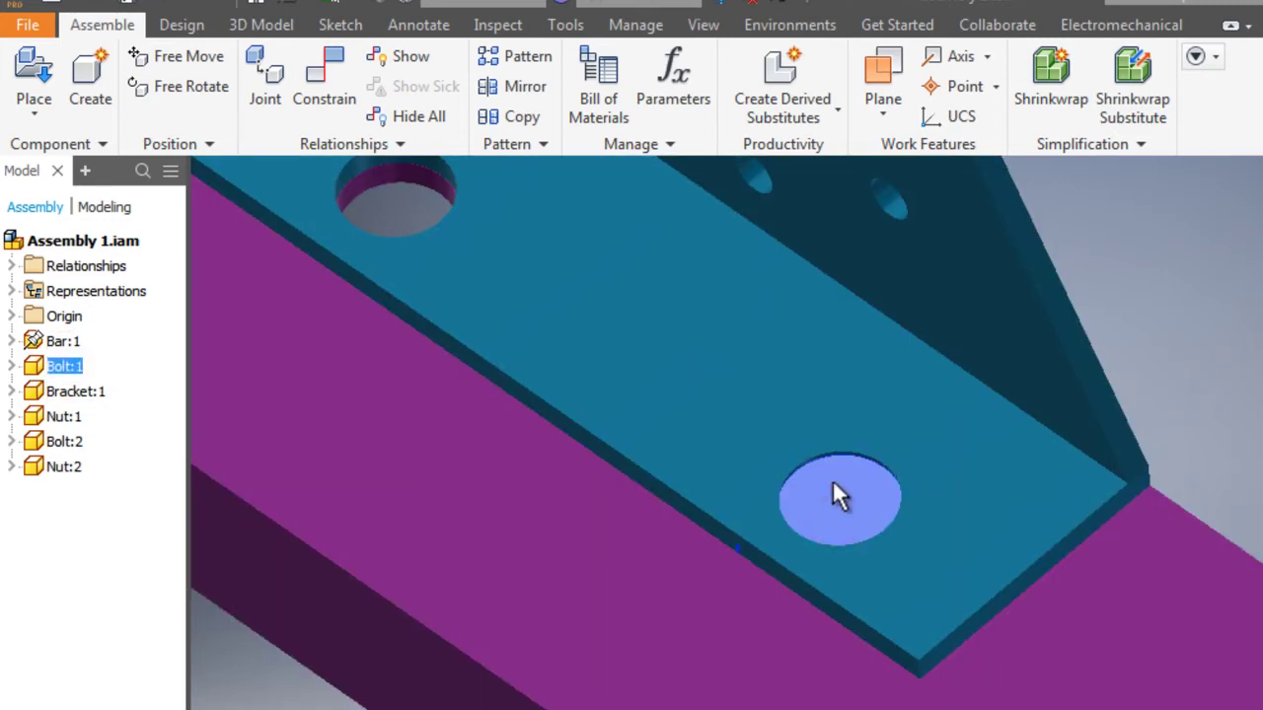
drag(837, 496, 970, 279)
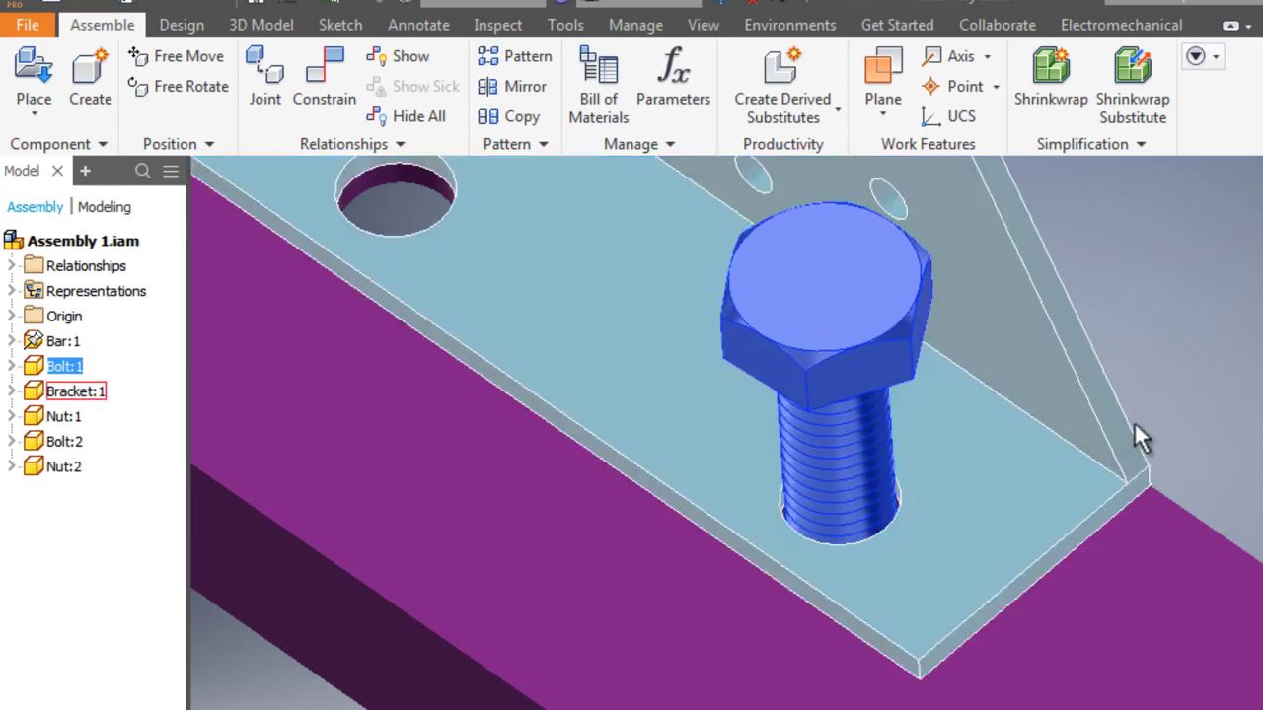
key(Escape)
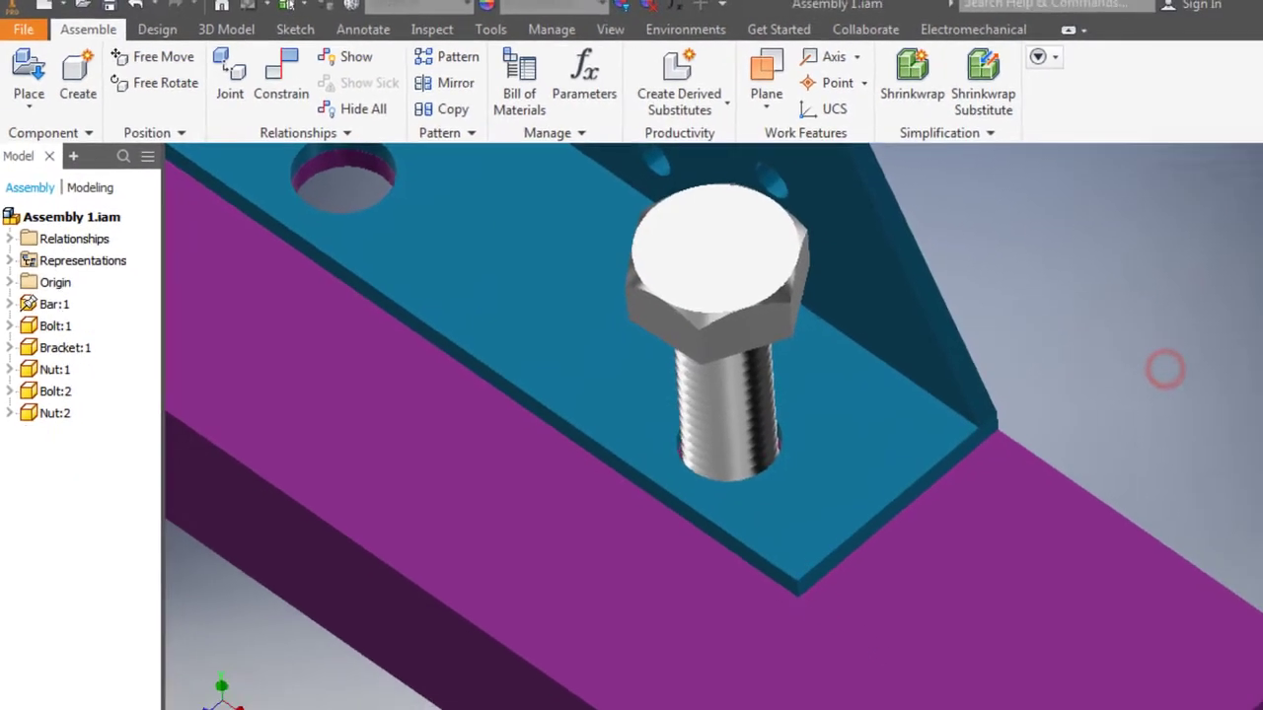
key(F4)
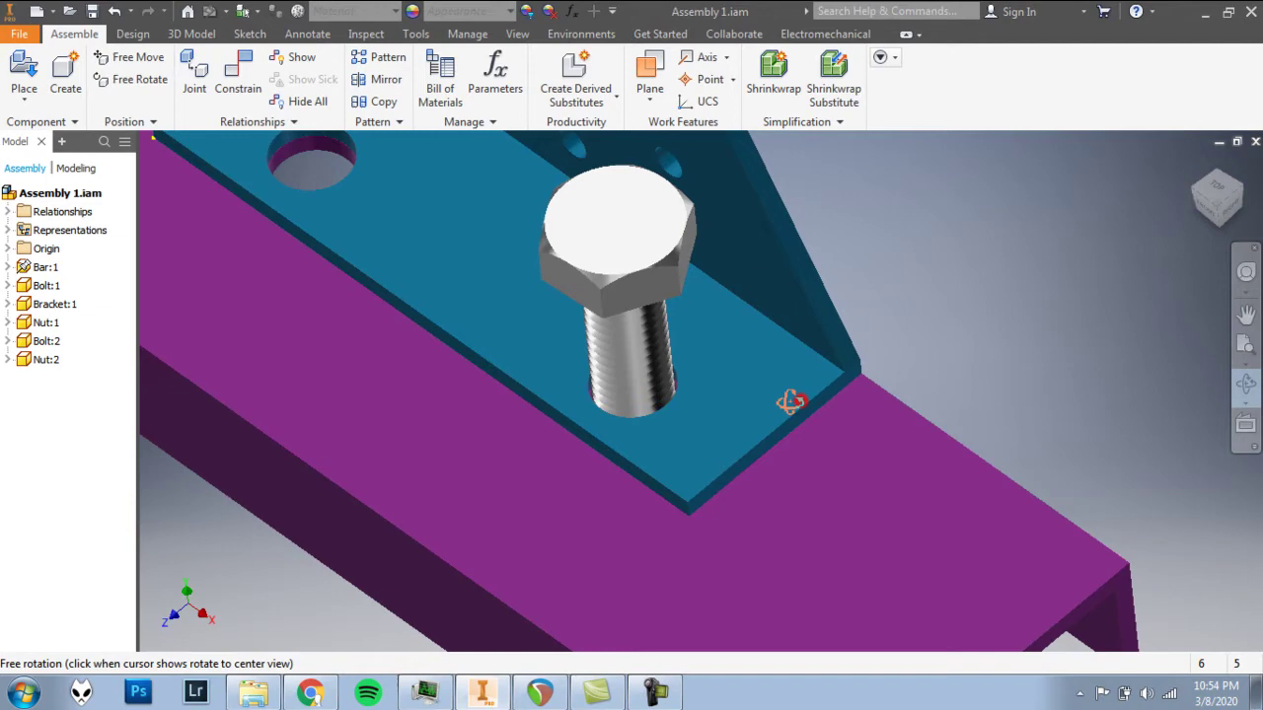
drag(790, 401, 730, 386)
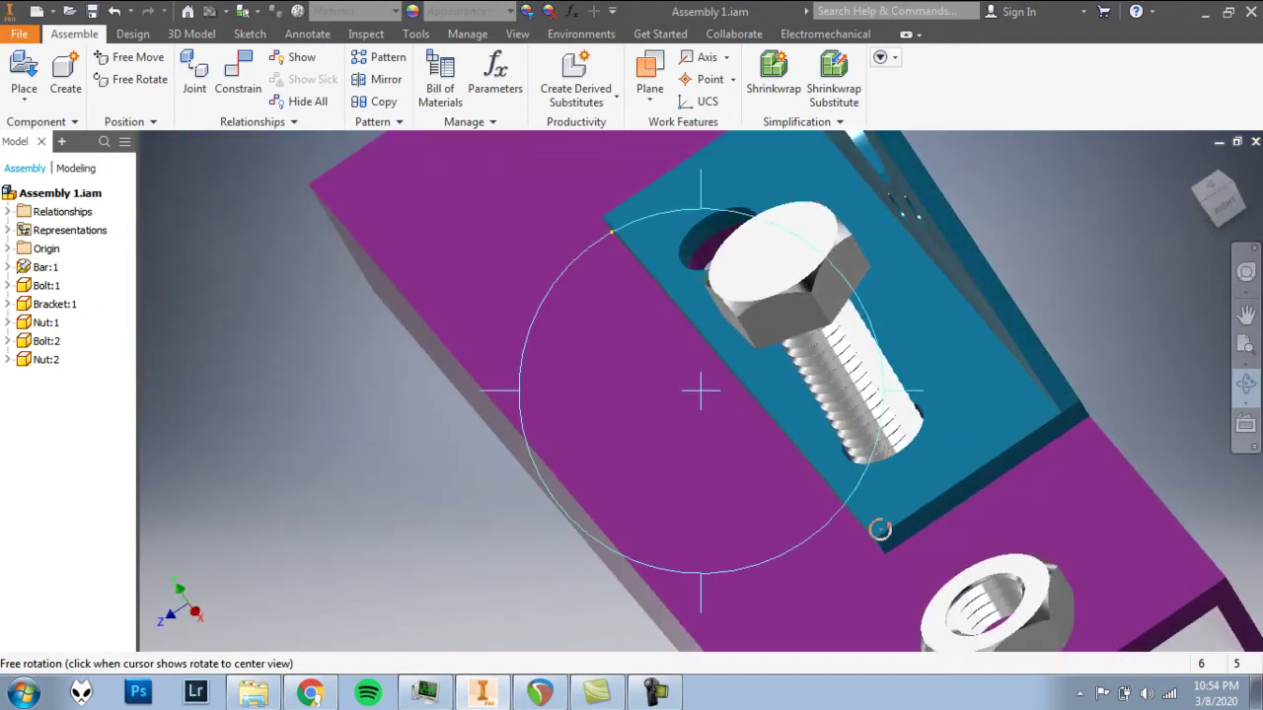
key(Escape)
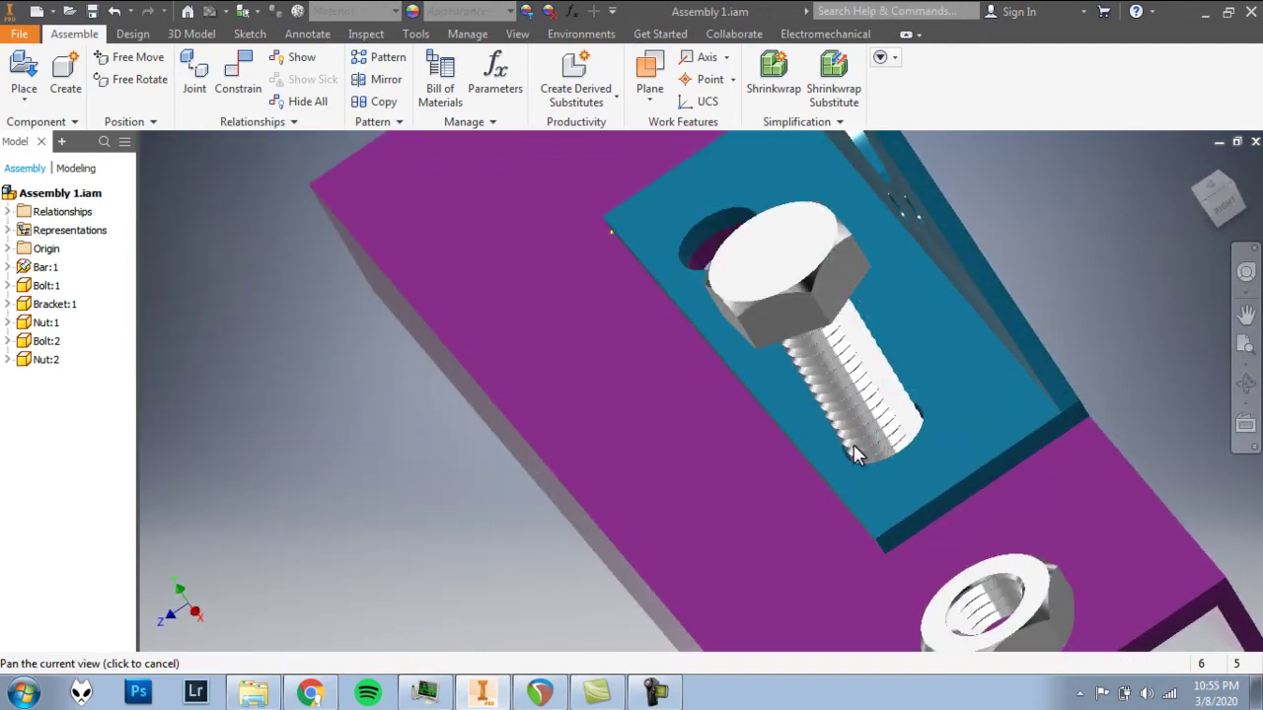
click(854, 360)
drag(811, 303, 855, 332)
click(1117, 276)
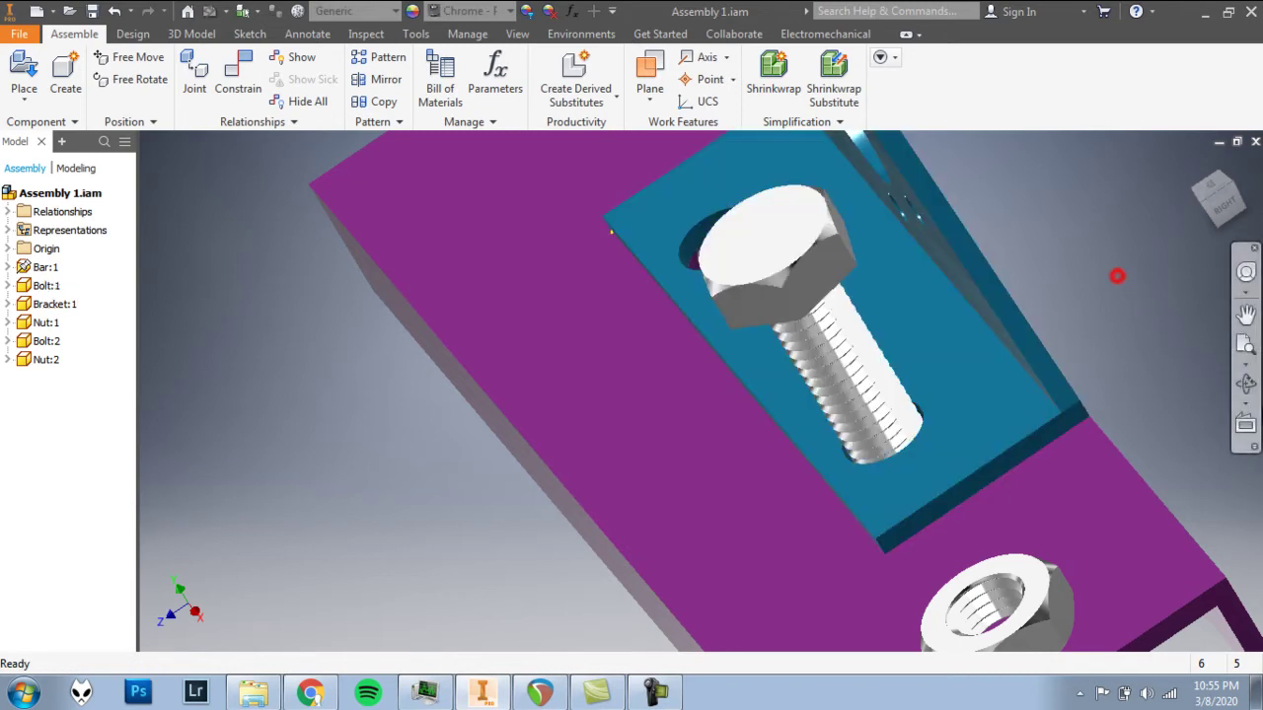
click(1246, 384)
drag(753, 418, 814, 395)
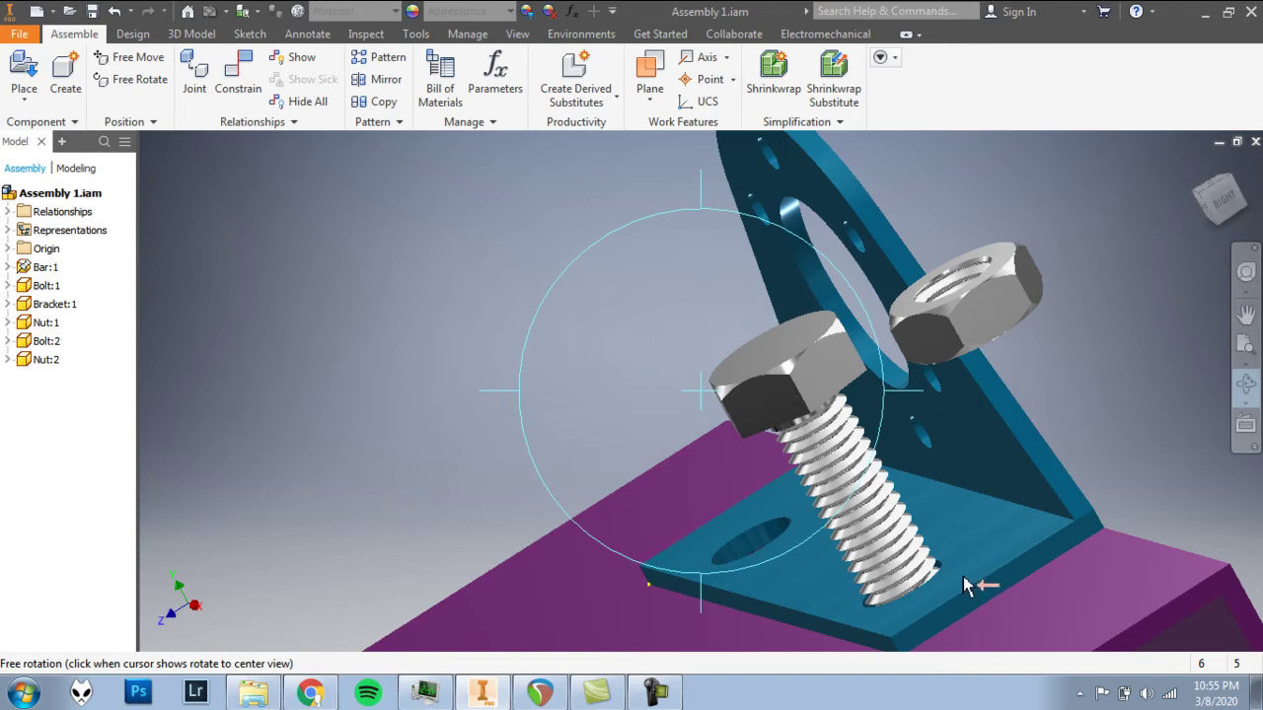
drag(858, 478, 905, 543)
click(904, 544)
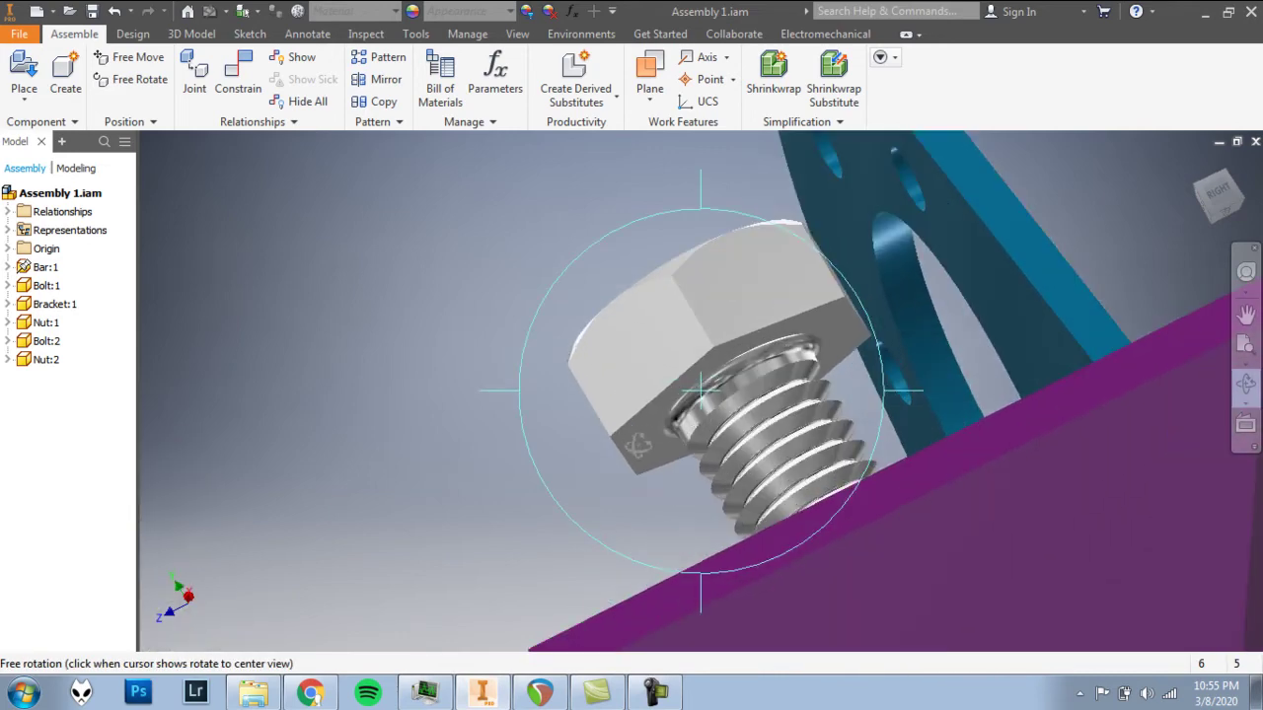
click(1246, 314)
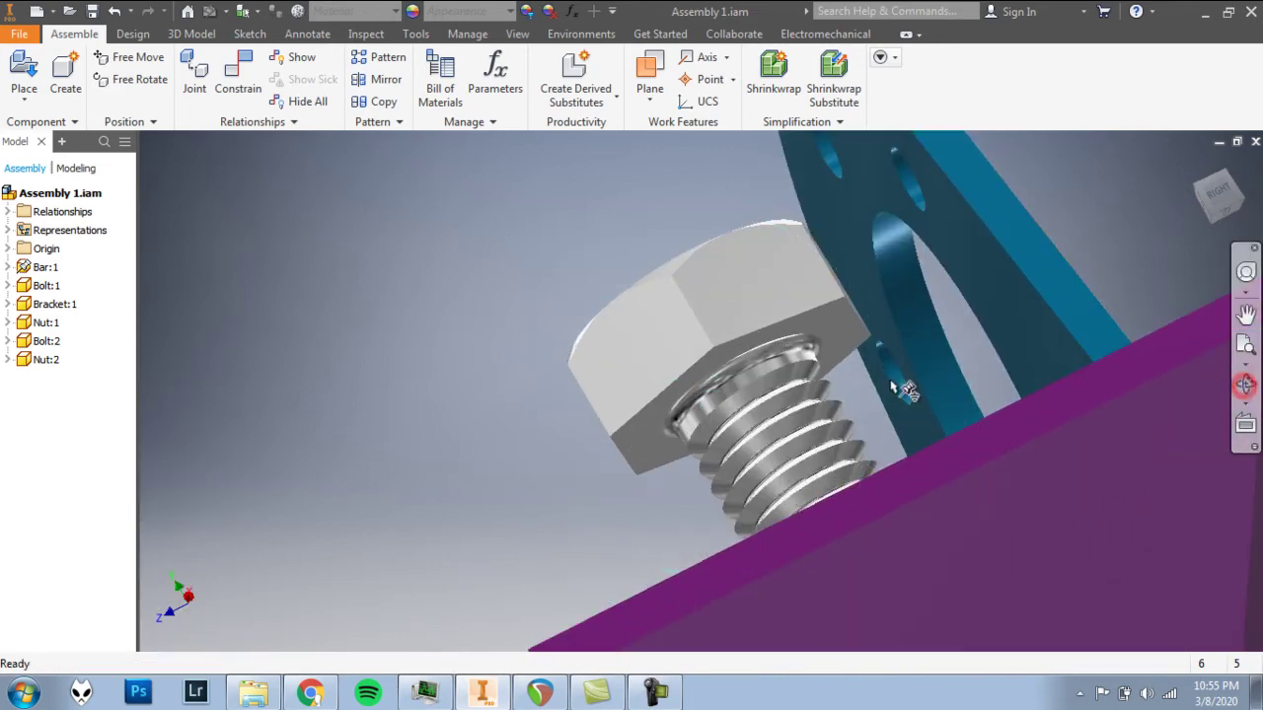
Mate the underside of Bolt:1's hex head flush to the bracket plate's top face
click(234, 74)
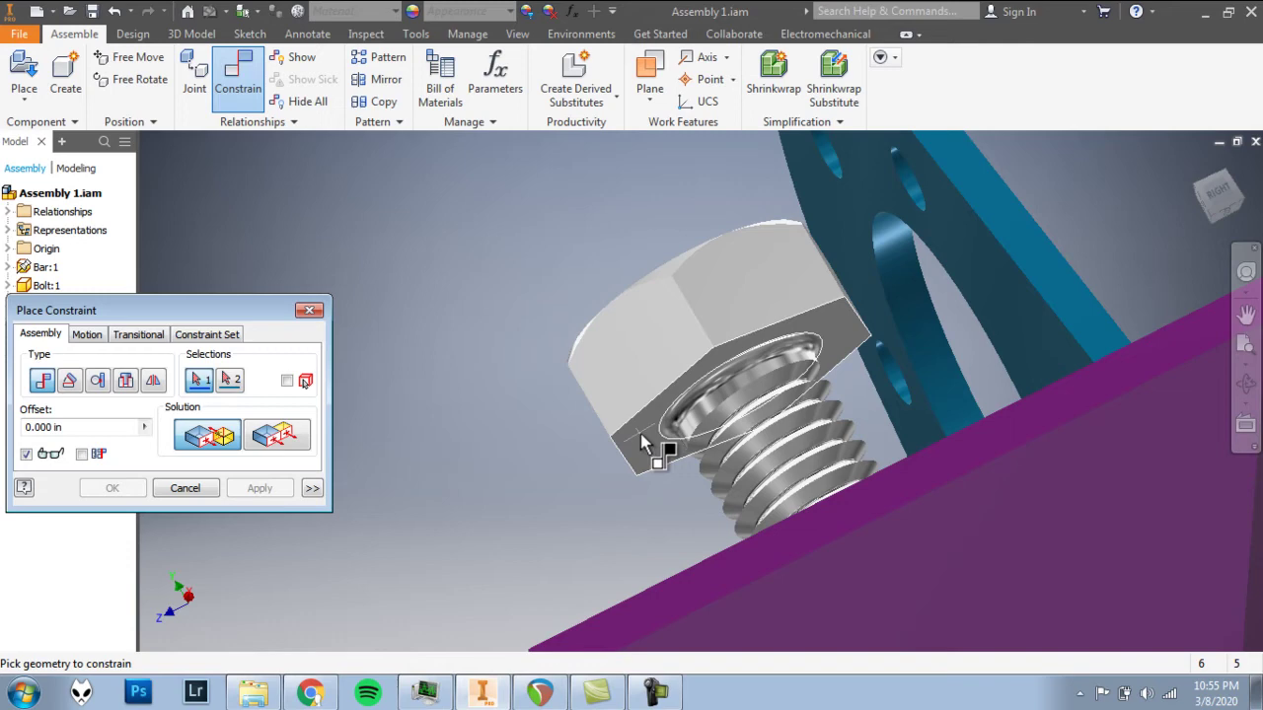
key(F2)
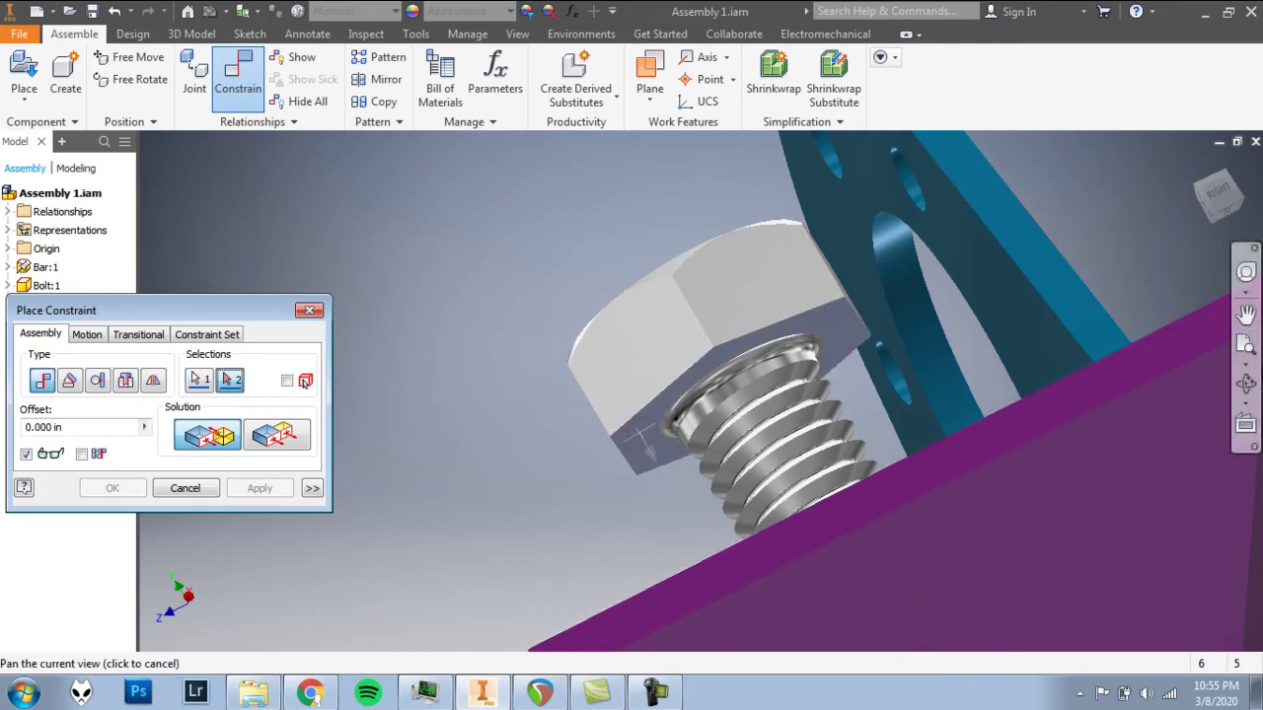
click(1247, 387)
drag(794, 435, 823, 448)
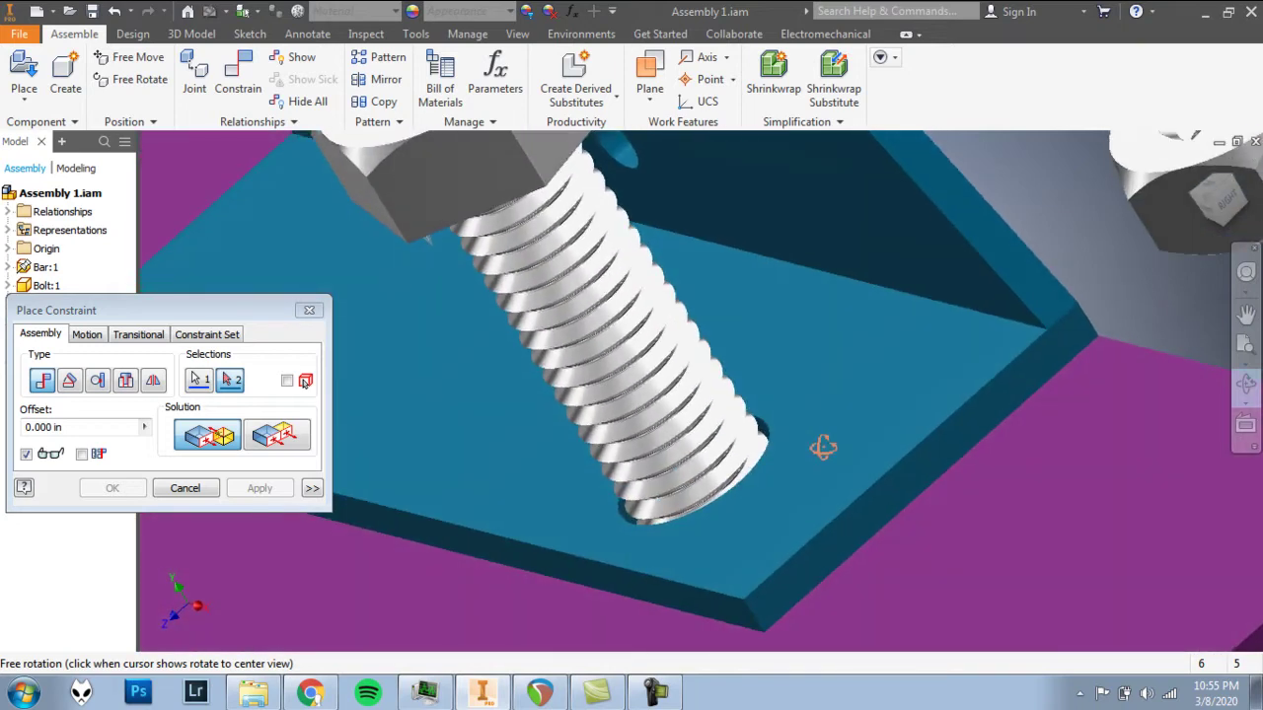
click(1246, 386)
click(1247, 383)
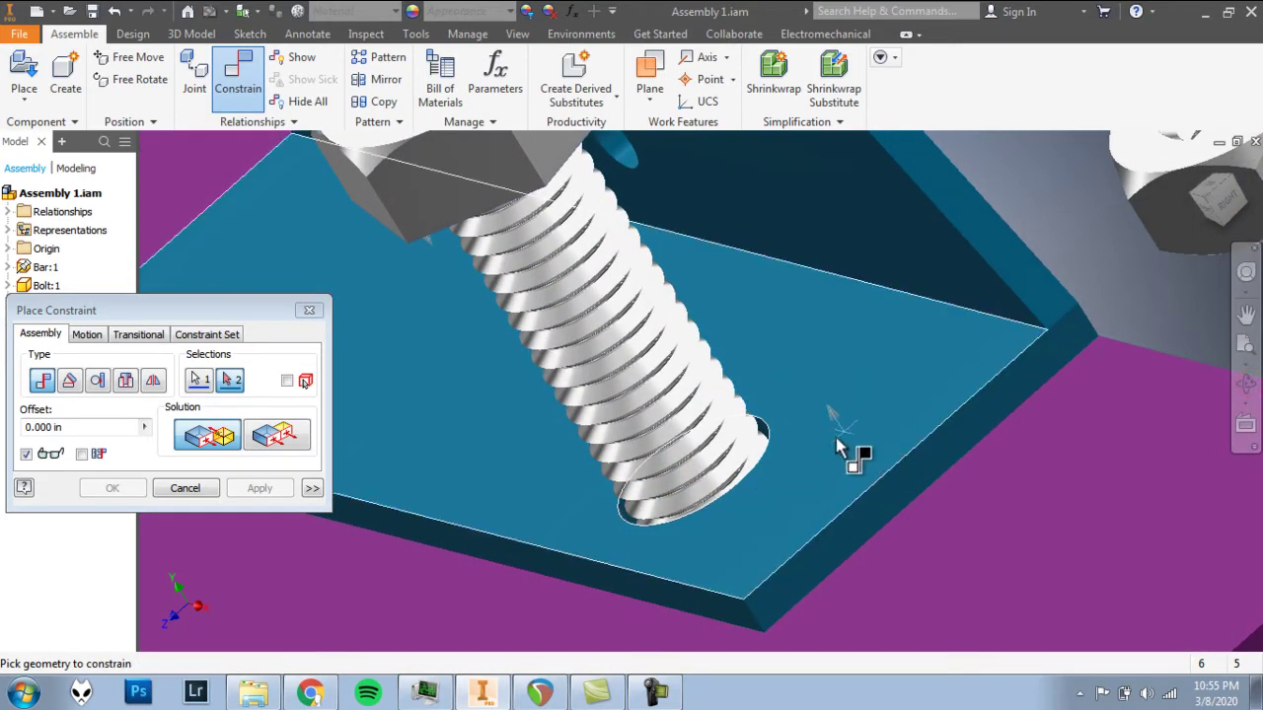
click(851, 408)
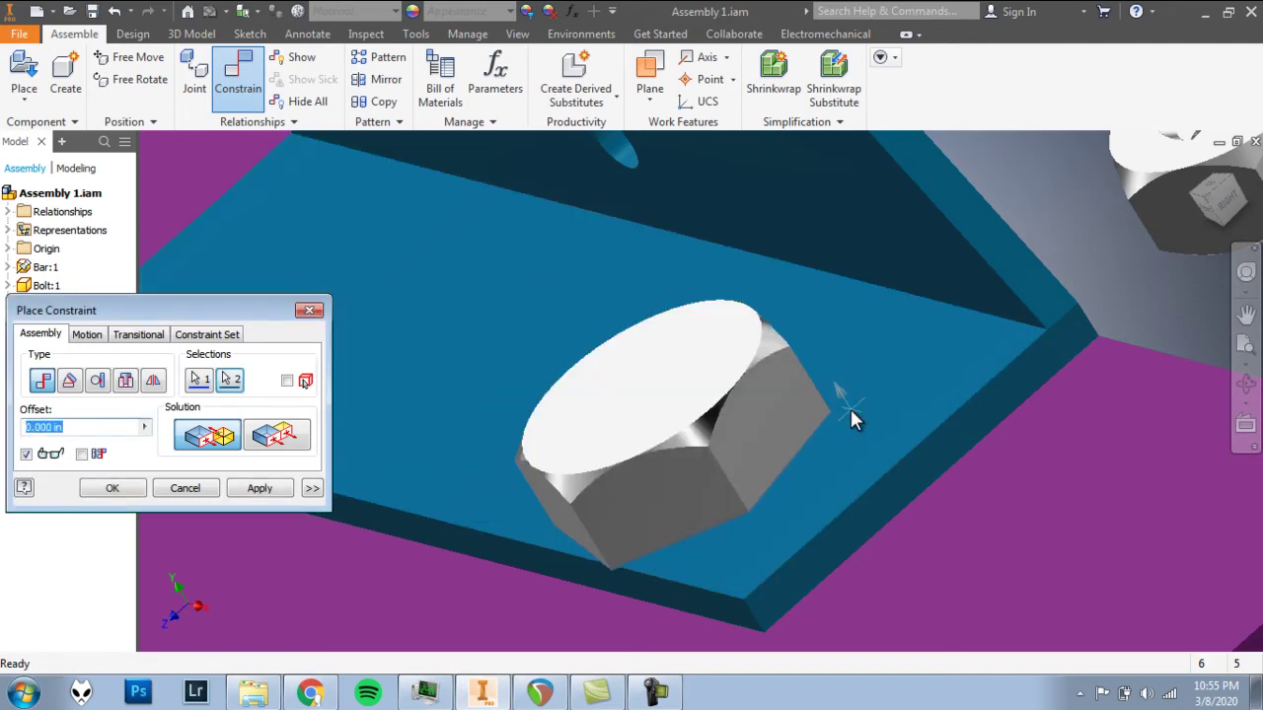
click(113, 489)
drag(581, 480, 621, 328)
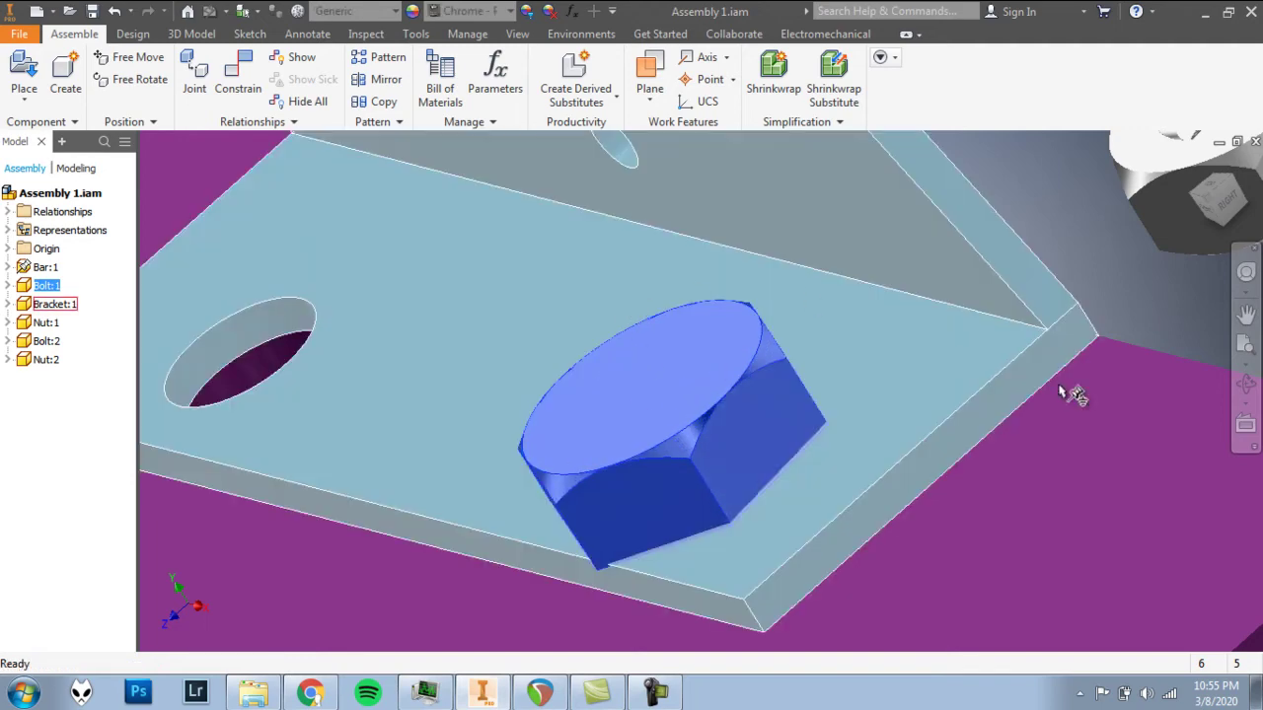
click(858, 387)
scroll(972, 420, up, 3)
scroll(972, 421, down, 6)
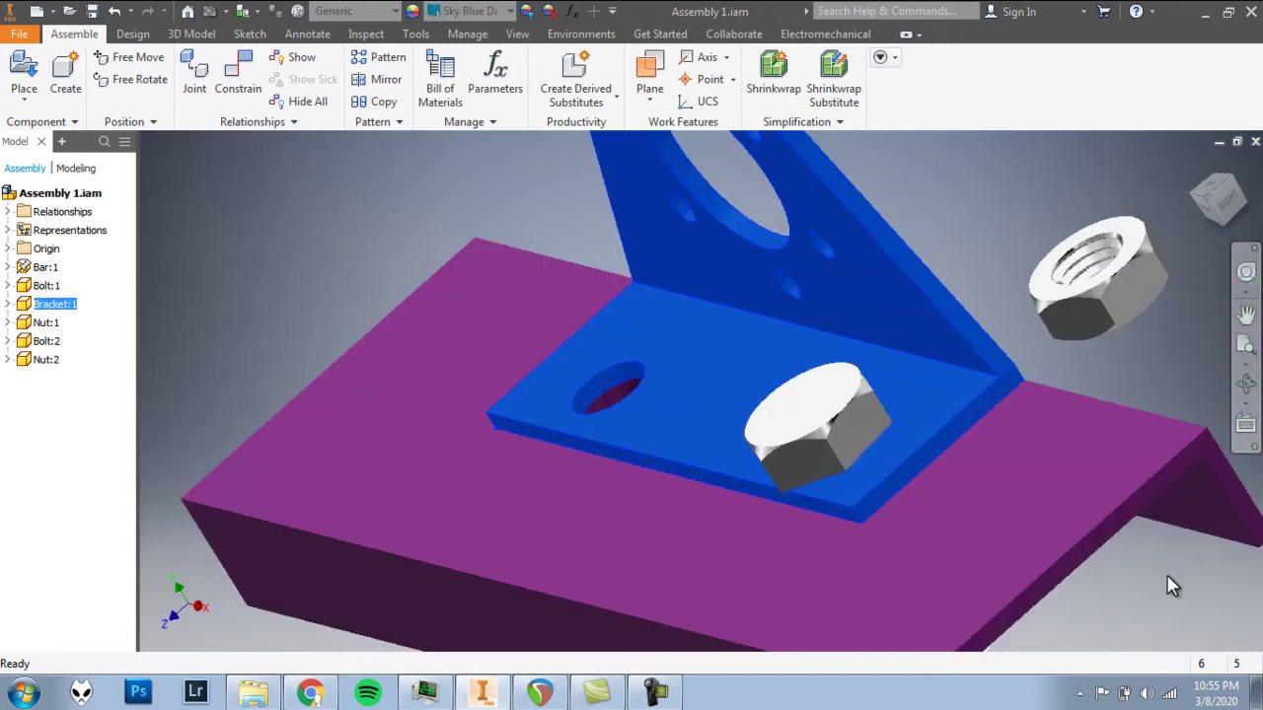
click(1167, 576)
click(1245, 382)
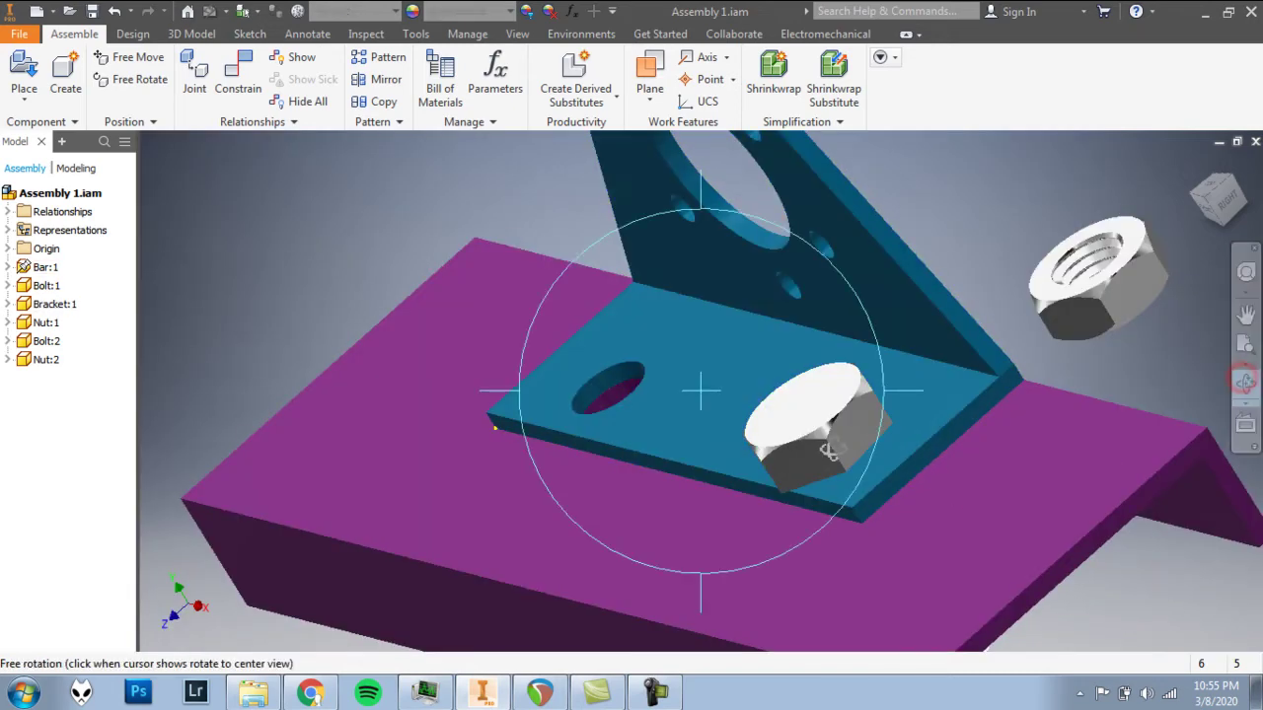
drag(829, 450, 763, 403)
middle_drag(776, 423, 552, 269)
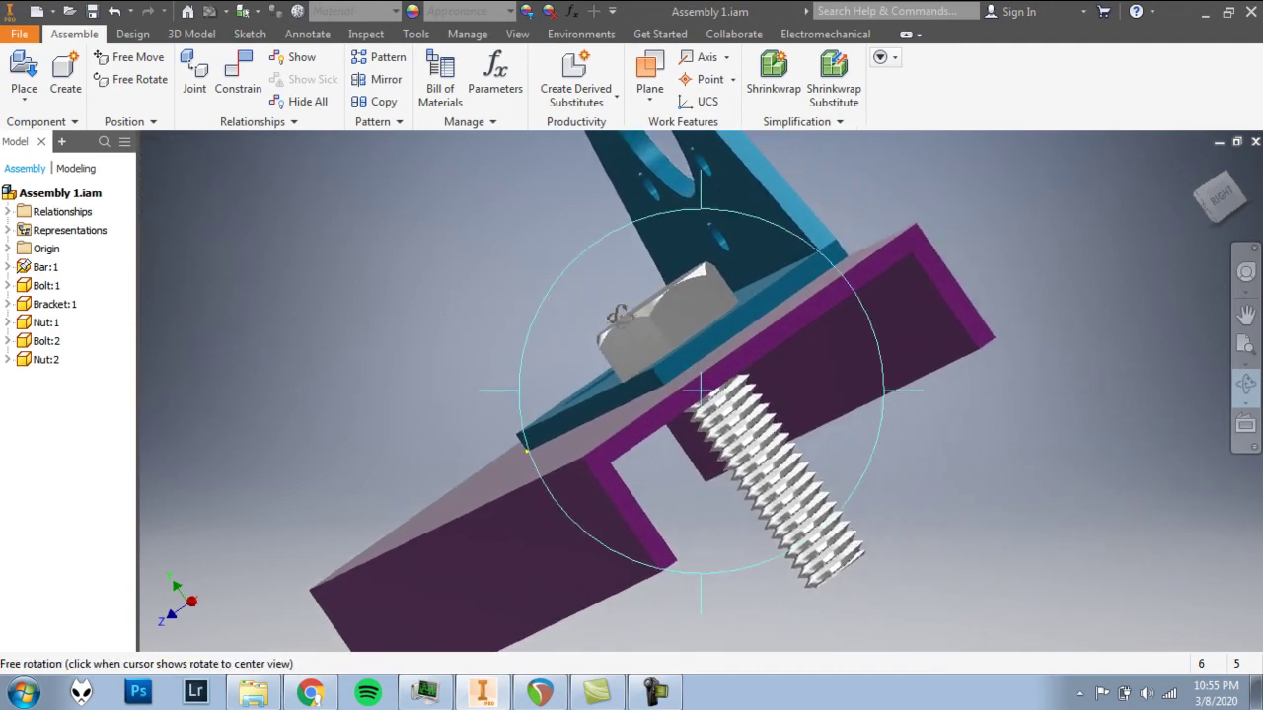
drag(617, 315, 691, 316)
key(F5)
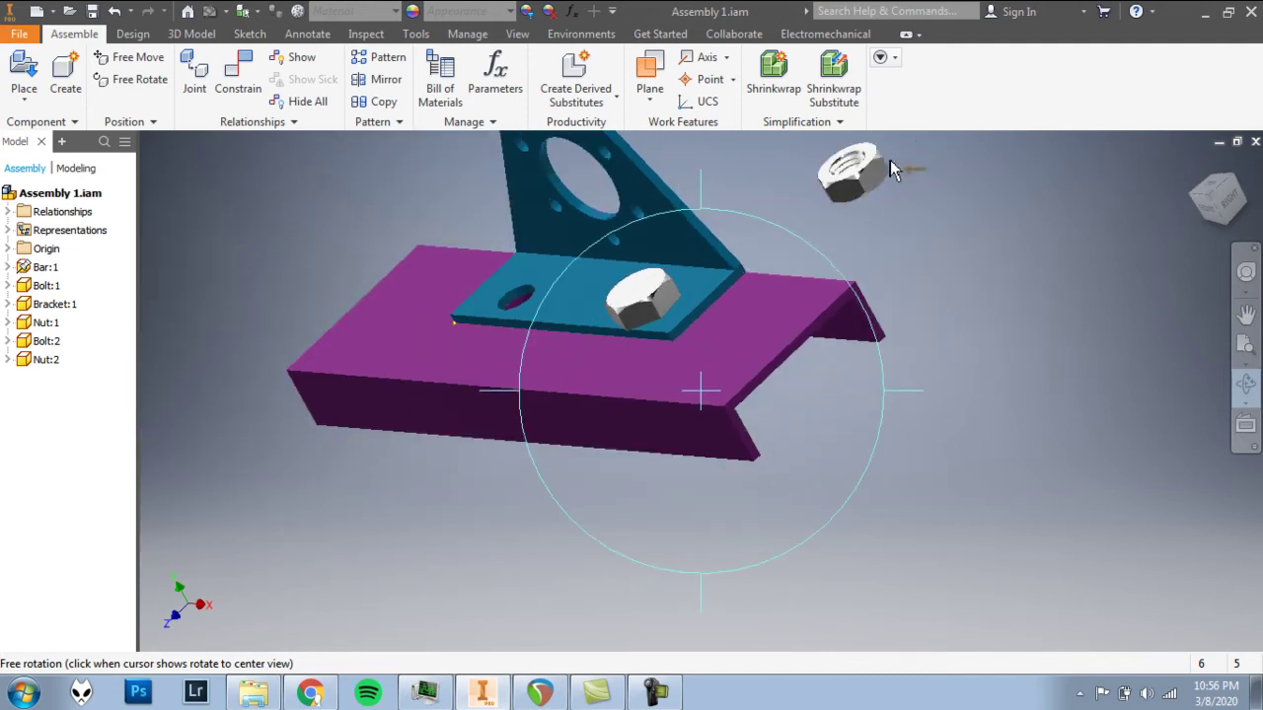
middle_drag(758, 305, 700, 369)
drag(699, 369, 707, 389)
key(F5)
key(F5)
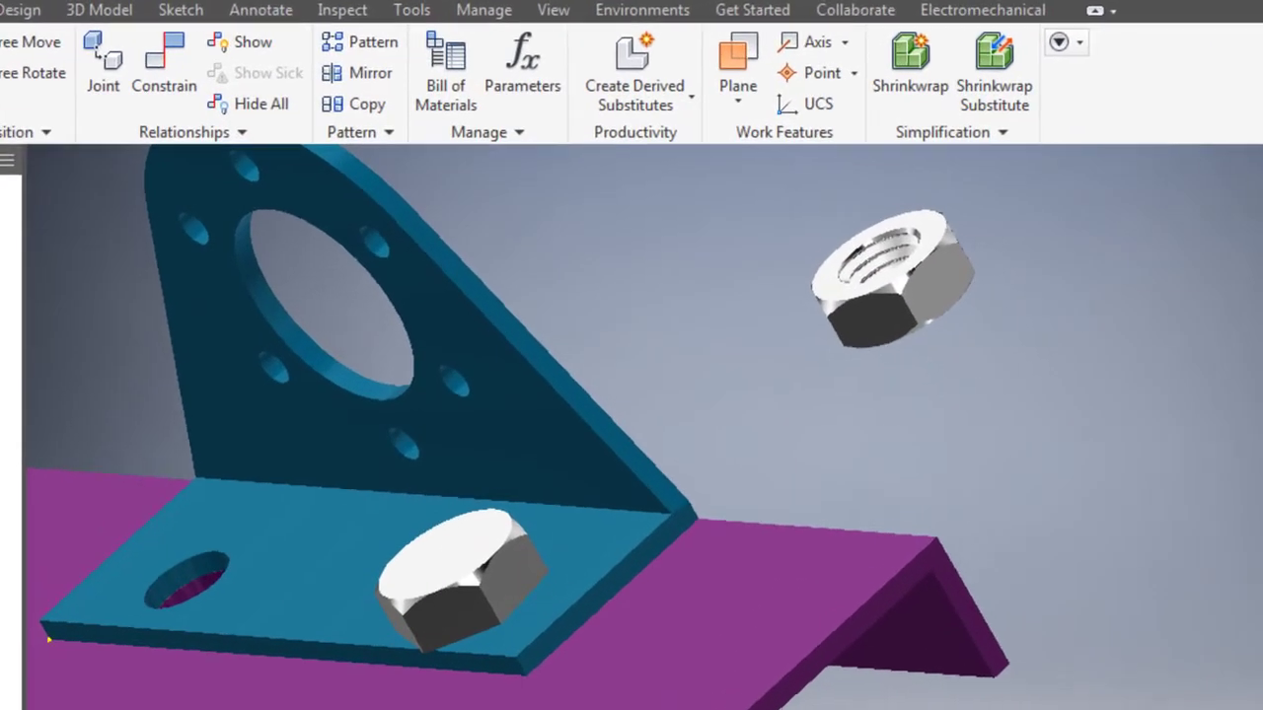
Apply an Insert constraint between Bolt:1's edge and Nut:1's circular edge to align their axes
click(148, 59)
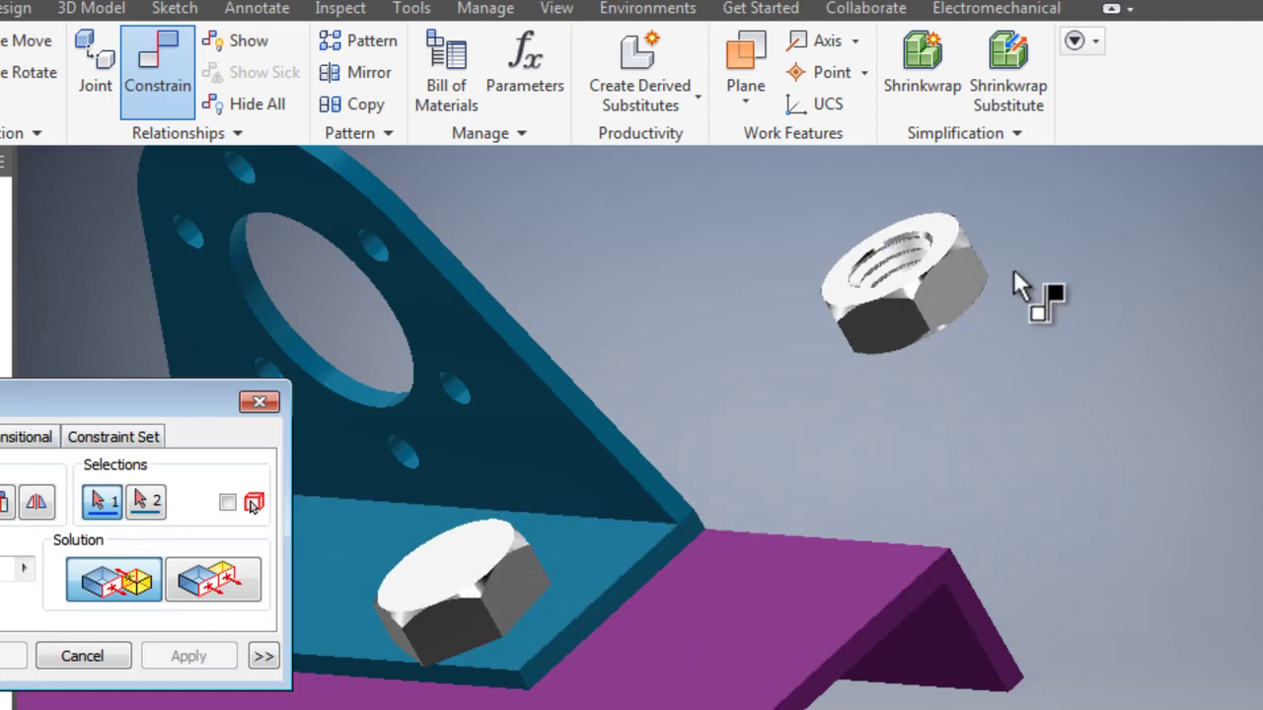
scroll(893, 306, down, 4)
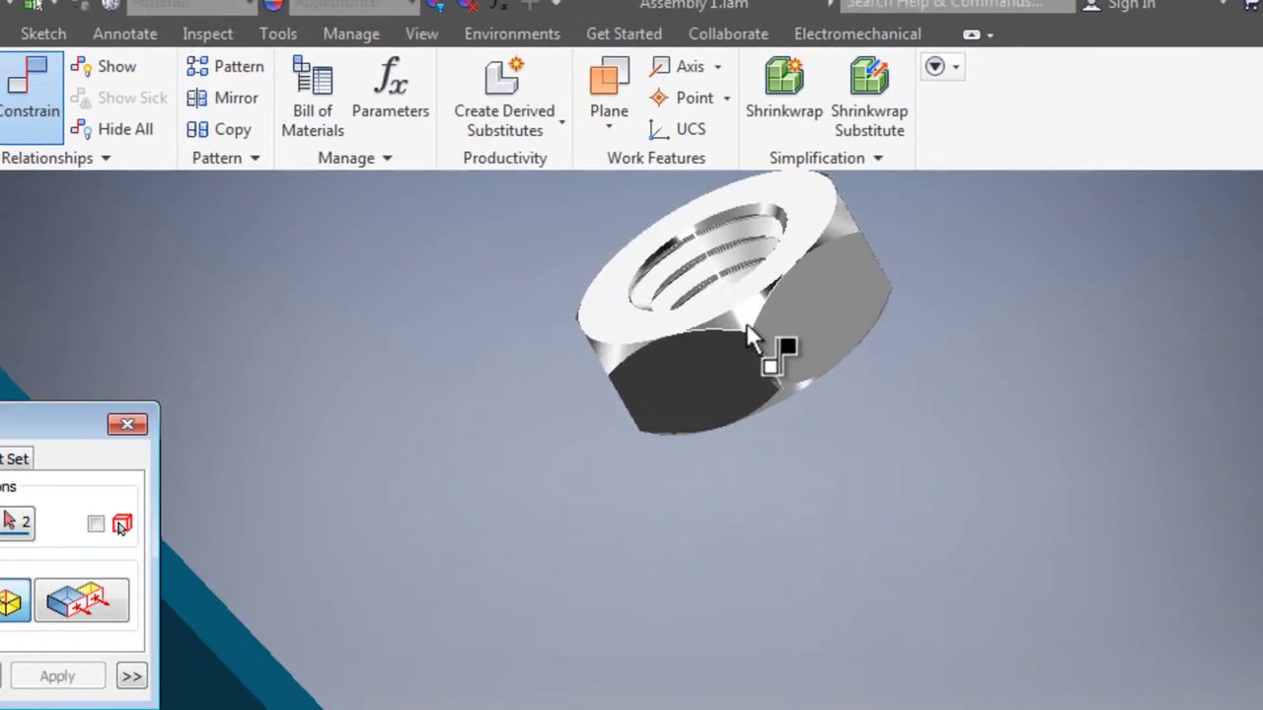
click(746, 323)
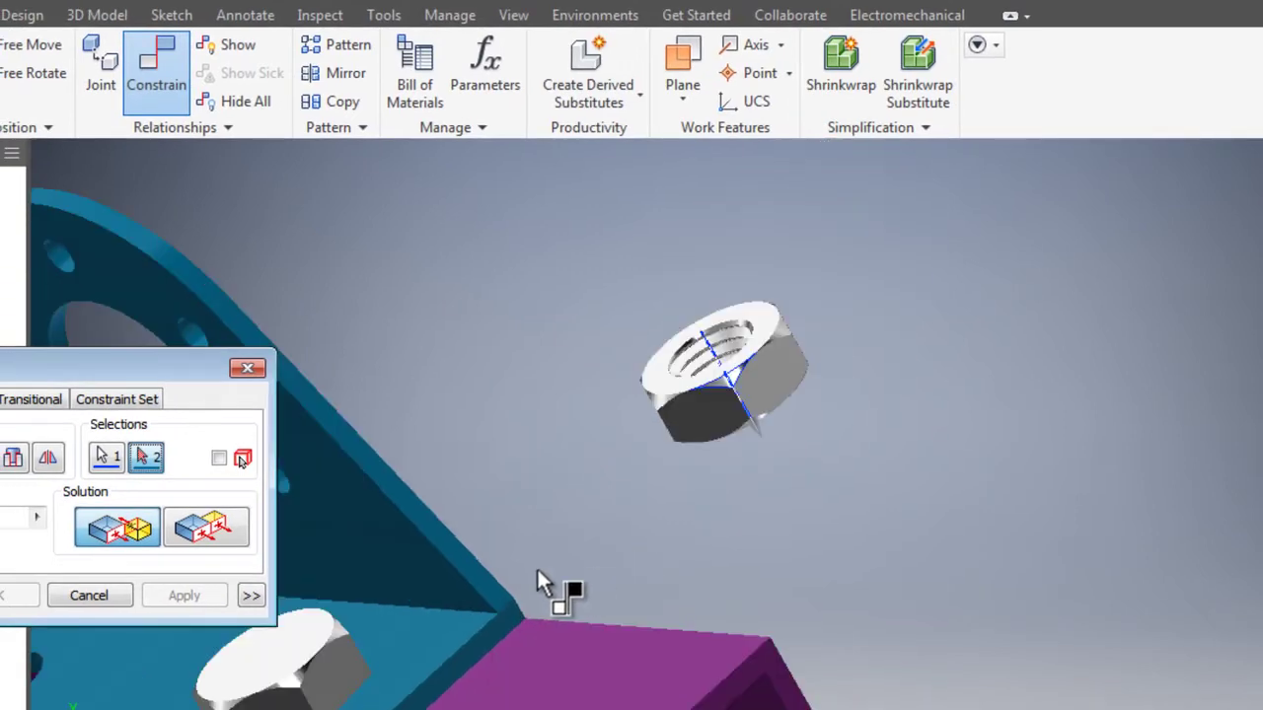
scroll(846, 415, up, 3)
scroll(784, 441, down, 8)
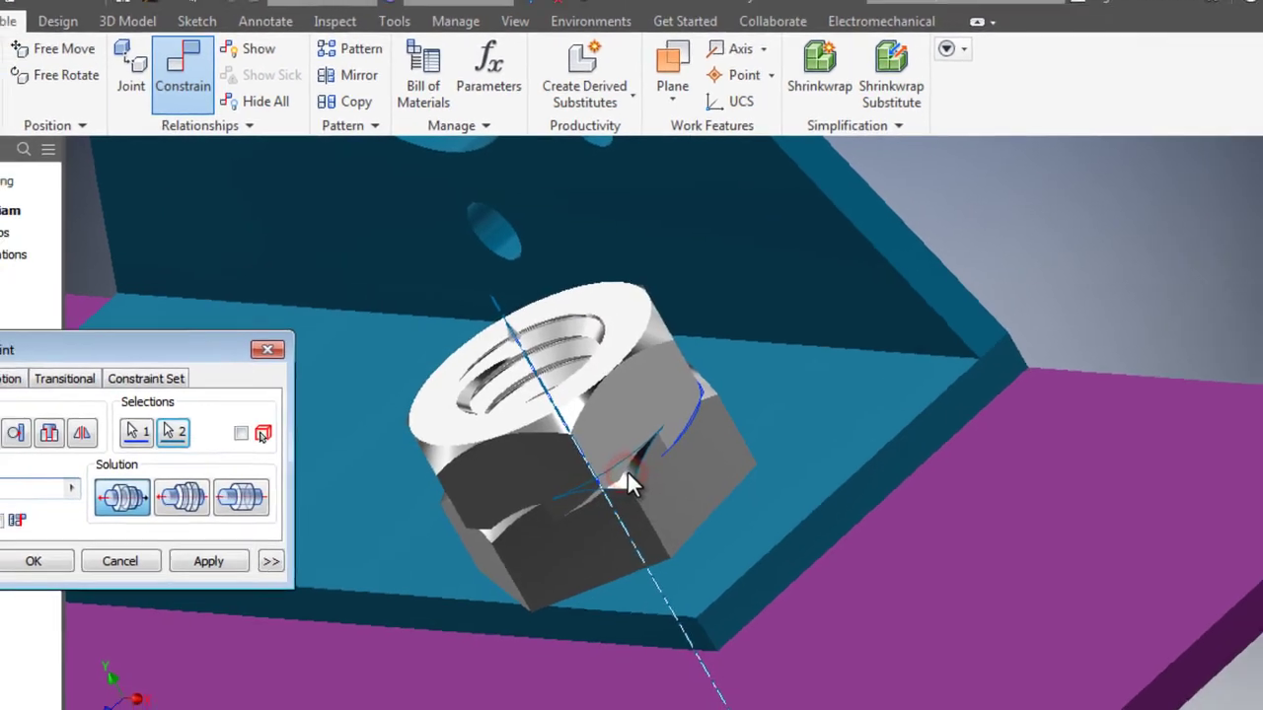
scroll(636, 511, up, 4)
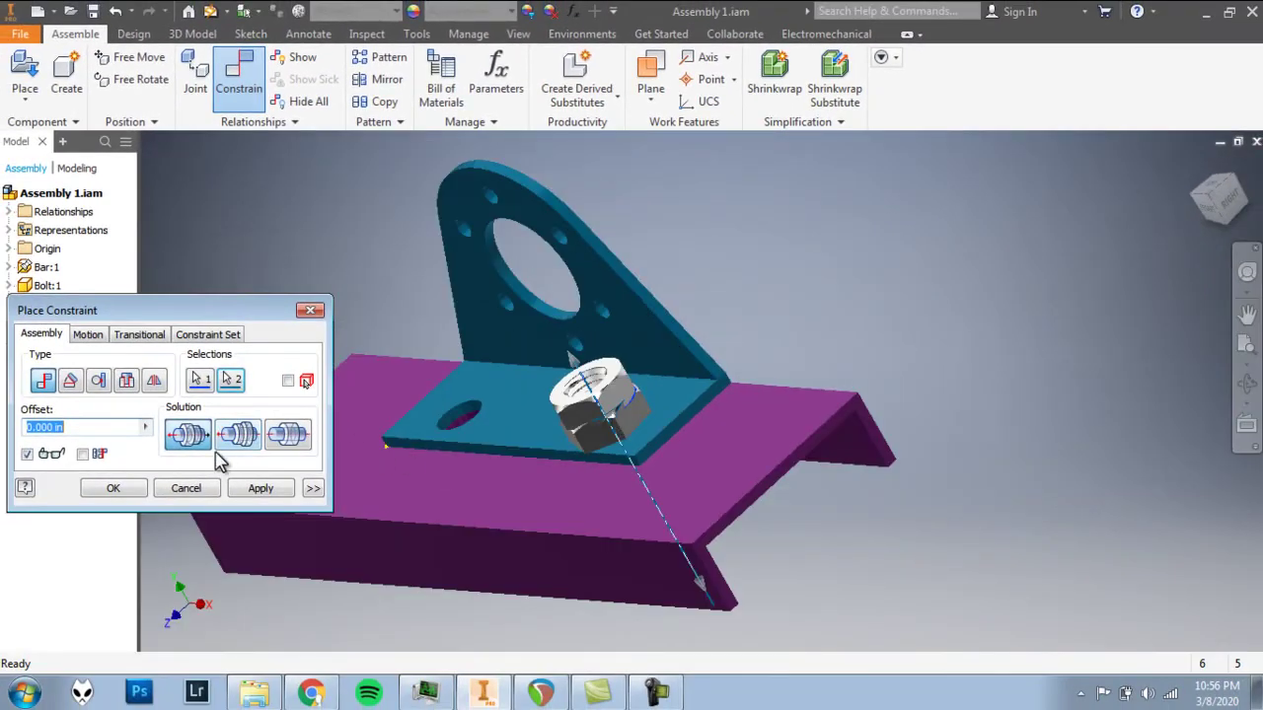
click(136, 495)
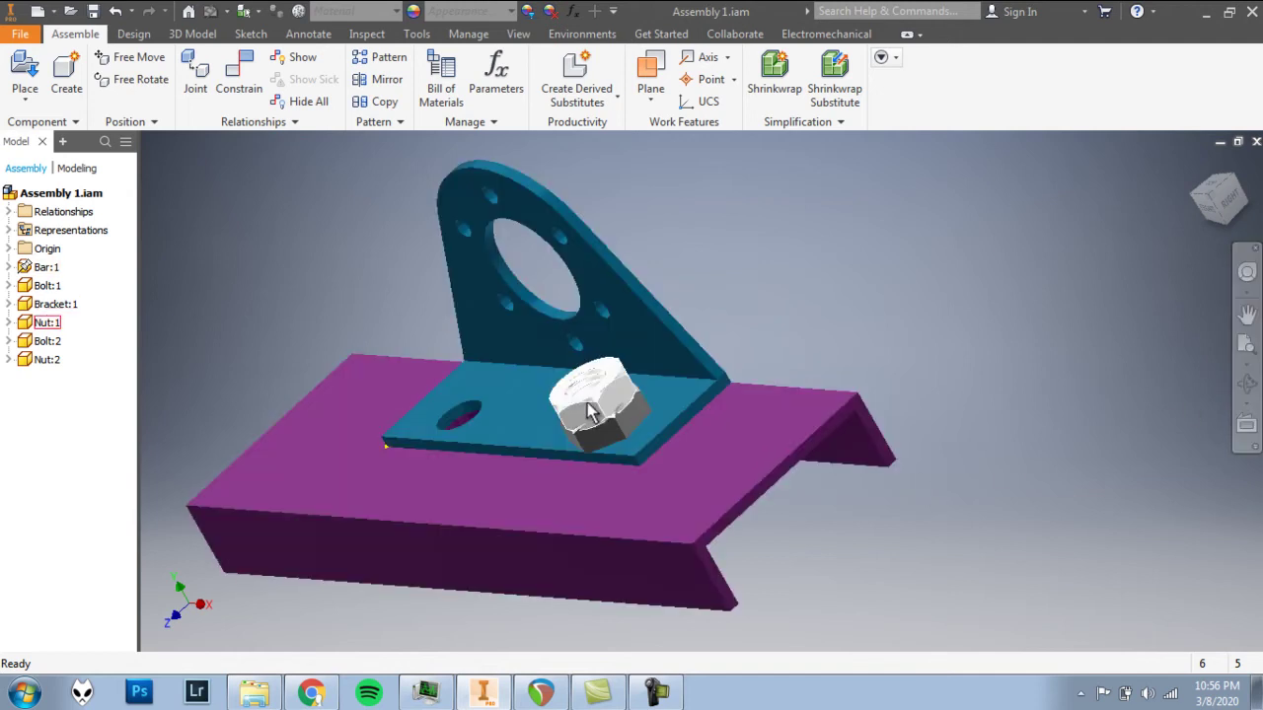
Drag Nut:1 down Bolt:1's axis onto the threaded shank below the bar
drag(601, 391, 680, 454)
drag(734, 530, 736, 530)
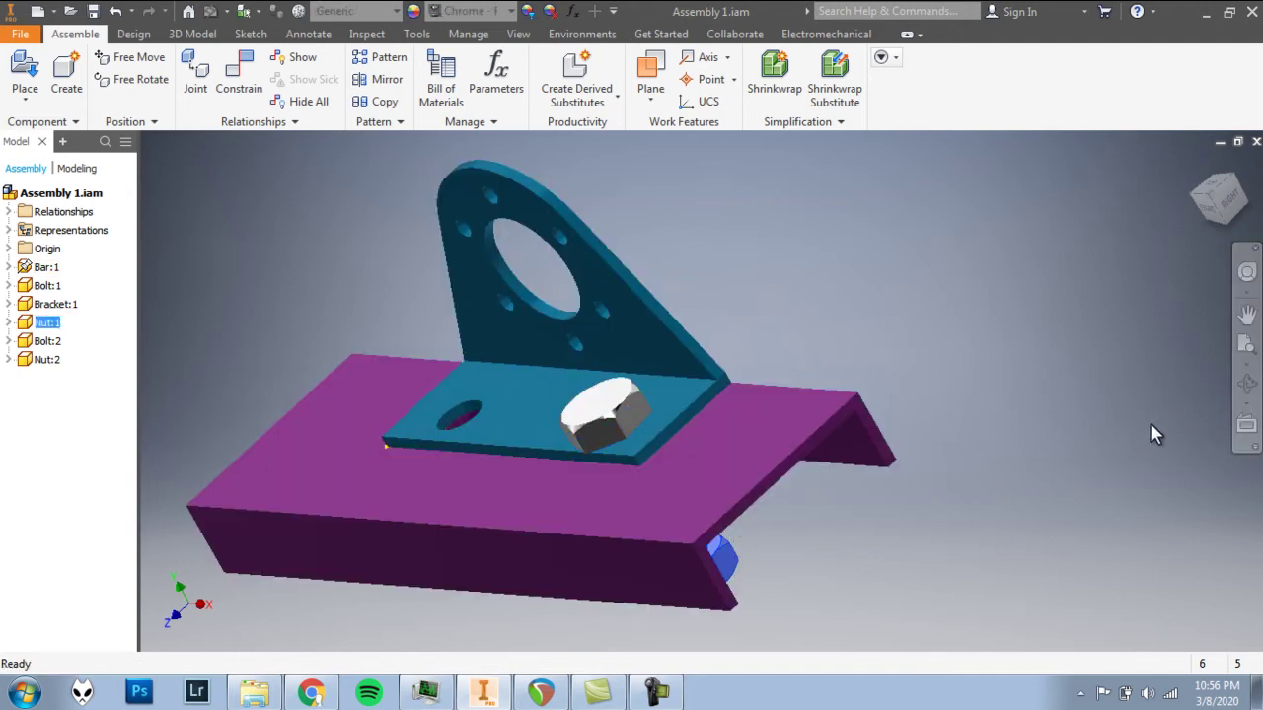
click(811, 556)
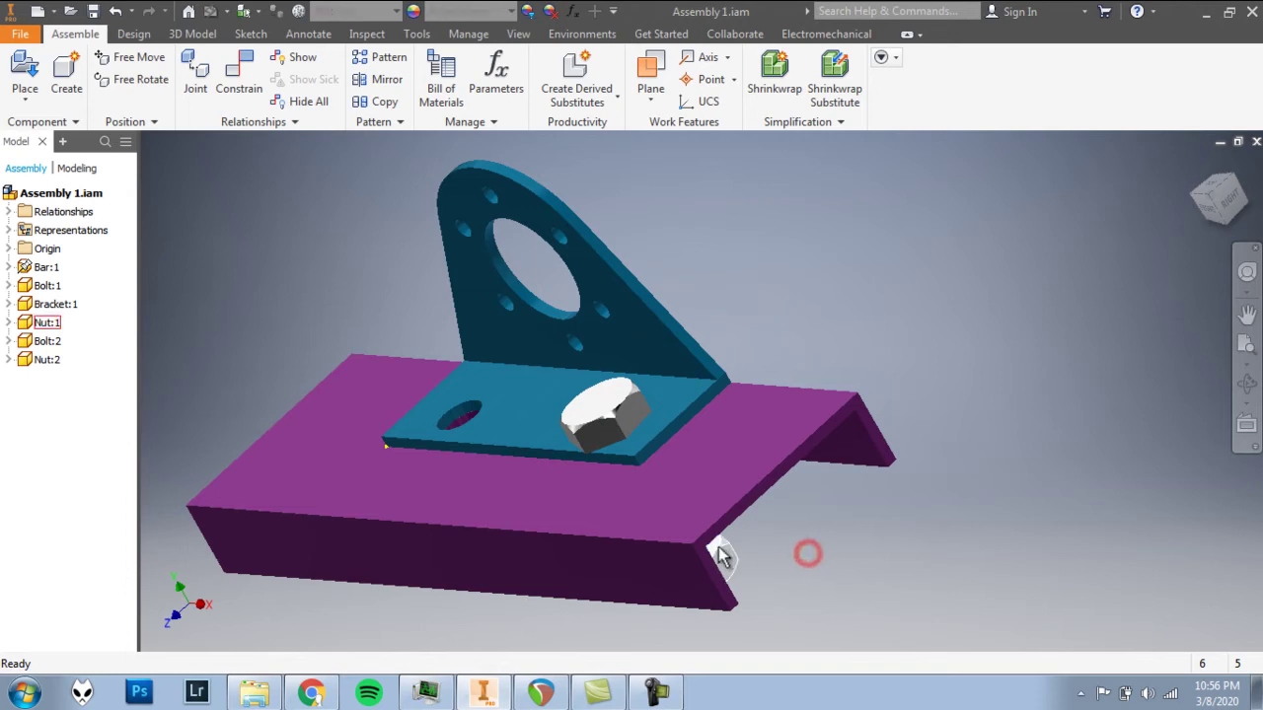
Orbit beneath the purple bar and zoom in on Bolt:1 and Nut:1
click(1248, 387)
drag(704, 507, 790, 454)
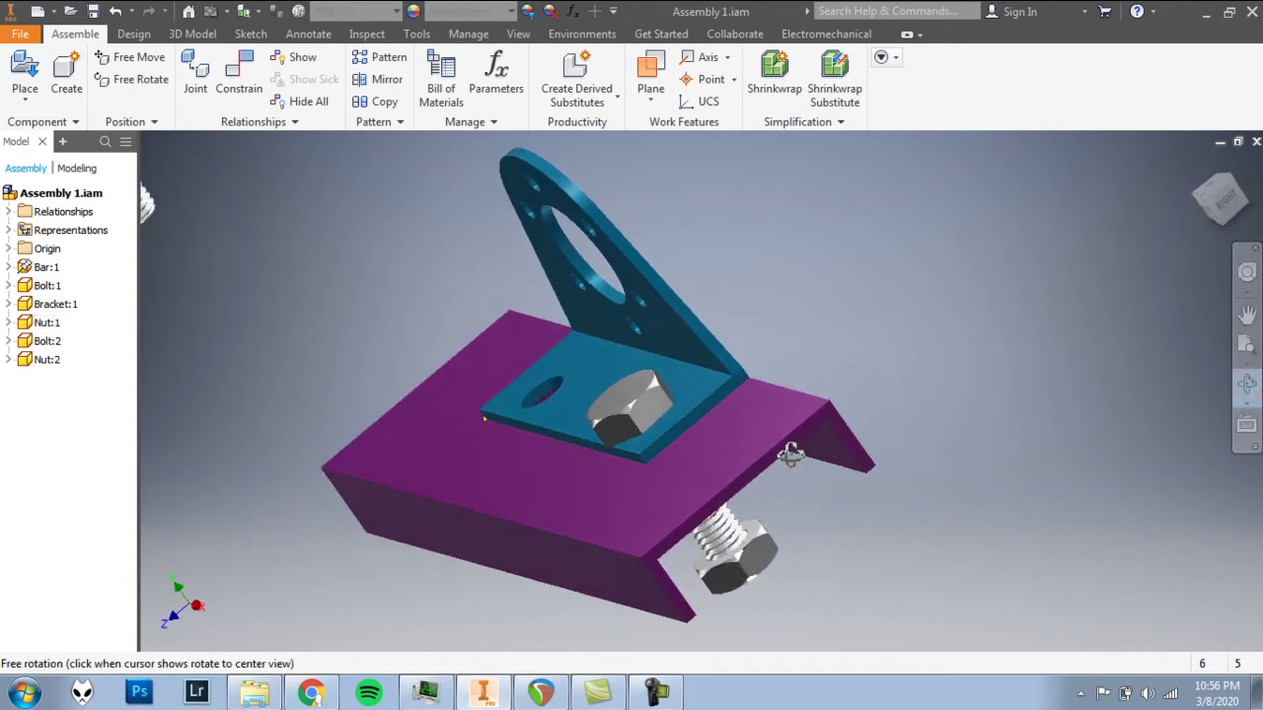
scroll(840, 474, up, 5)
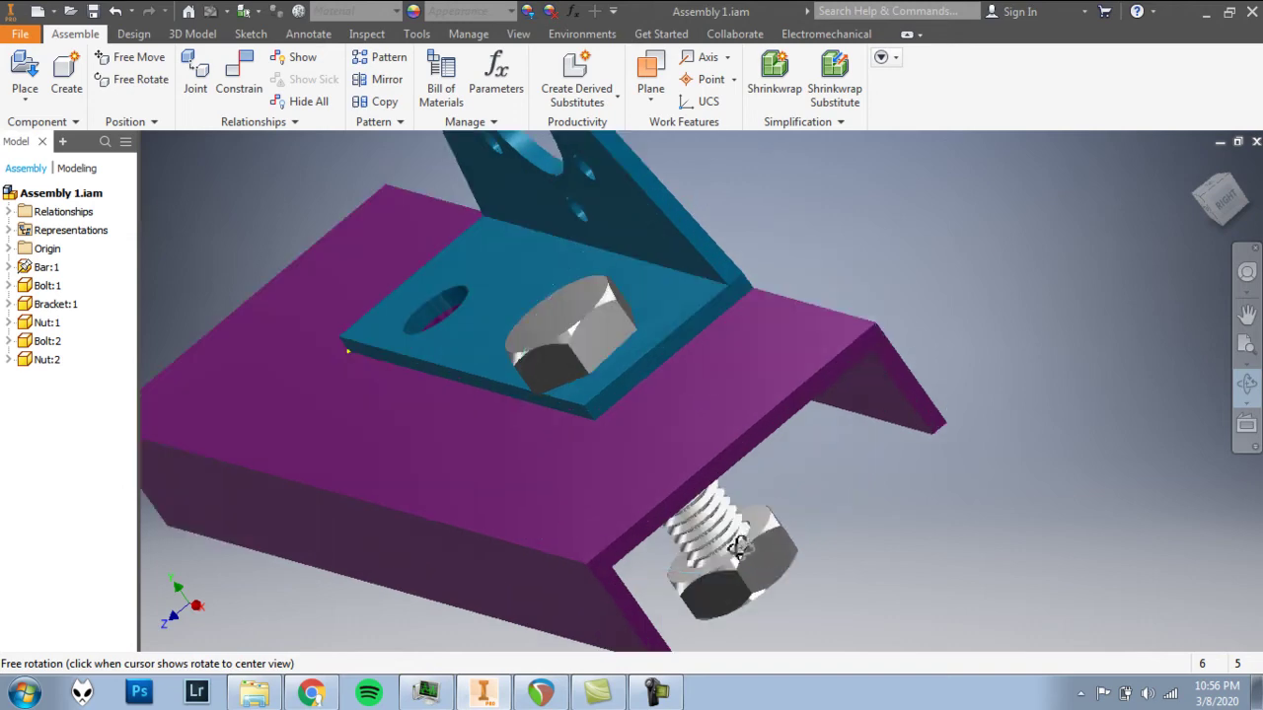
middle_drag(722, 522, 645, 414)
scroll(644, 414, up, 3)
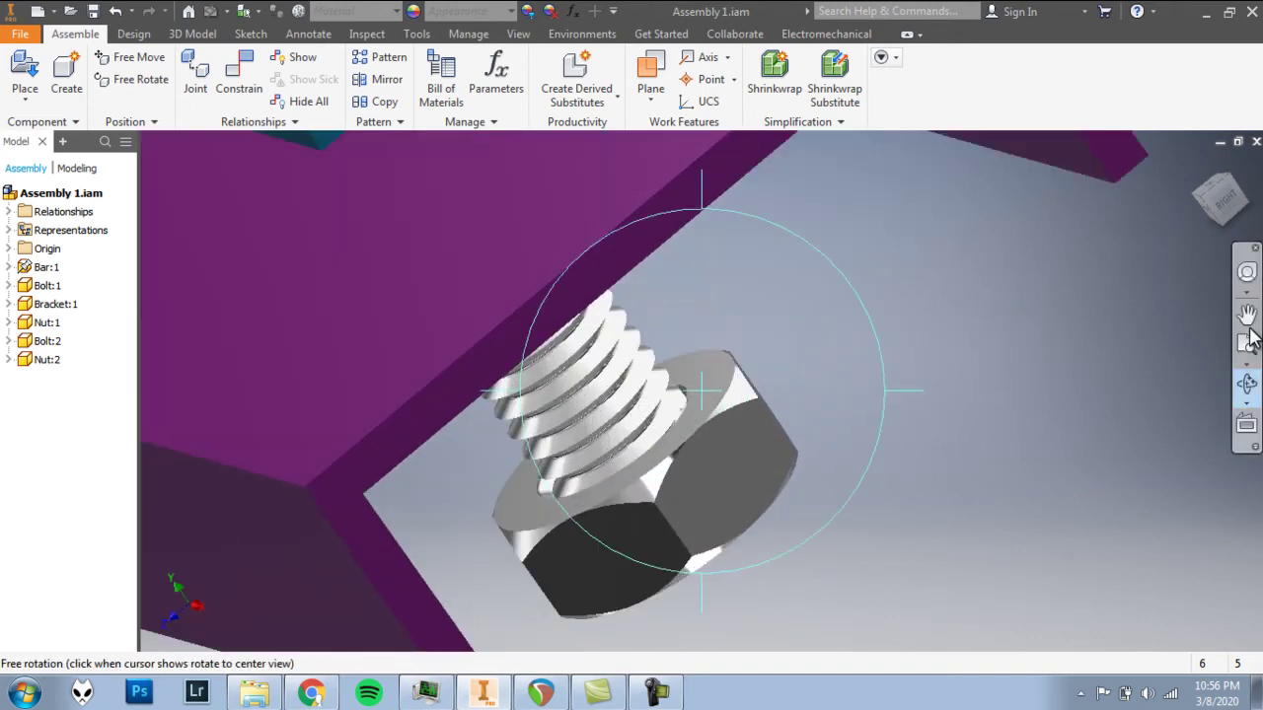
Mate Nut:1's flat face to the purple channel bar's underside
click(1246, 387)
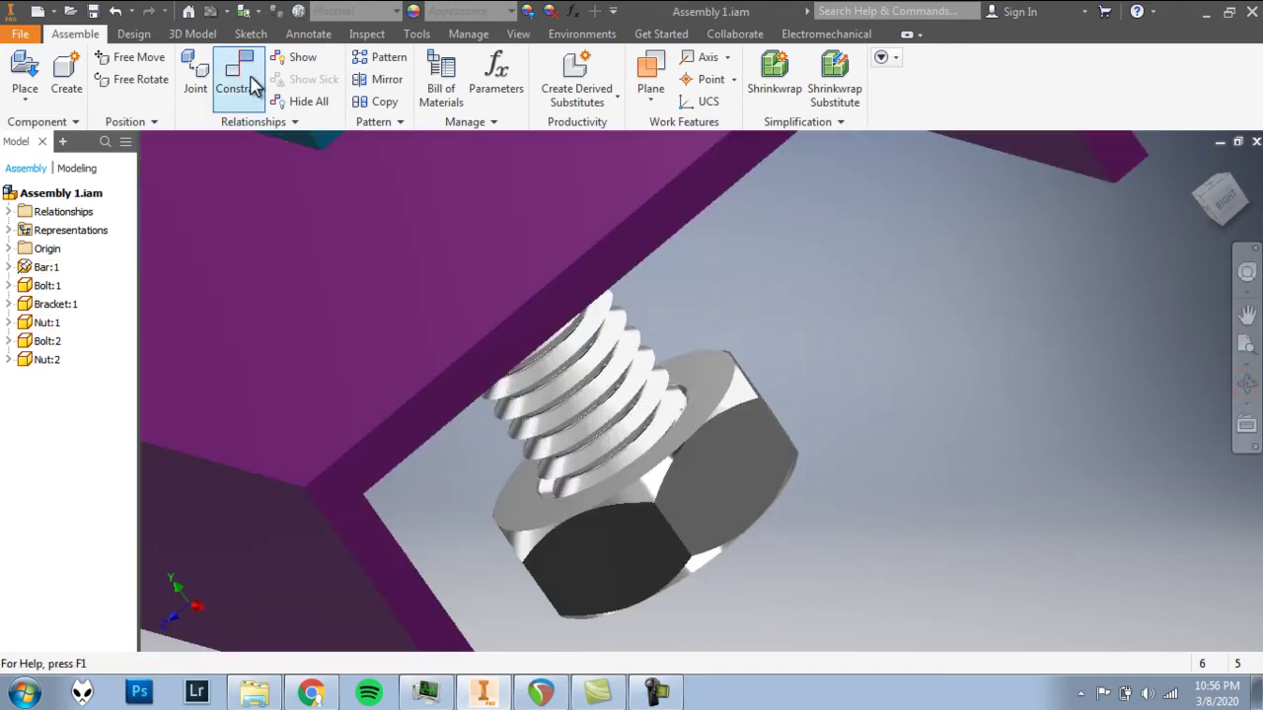
click(243, 71)
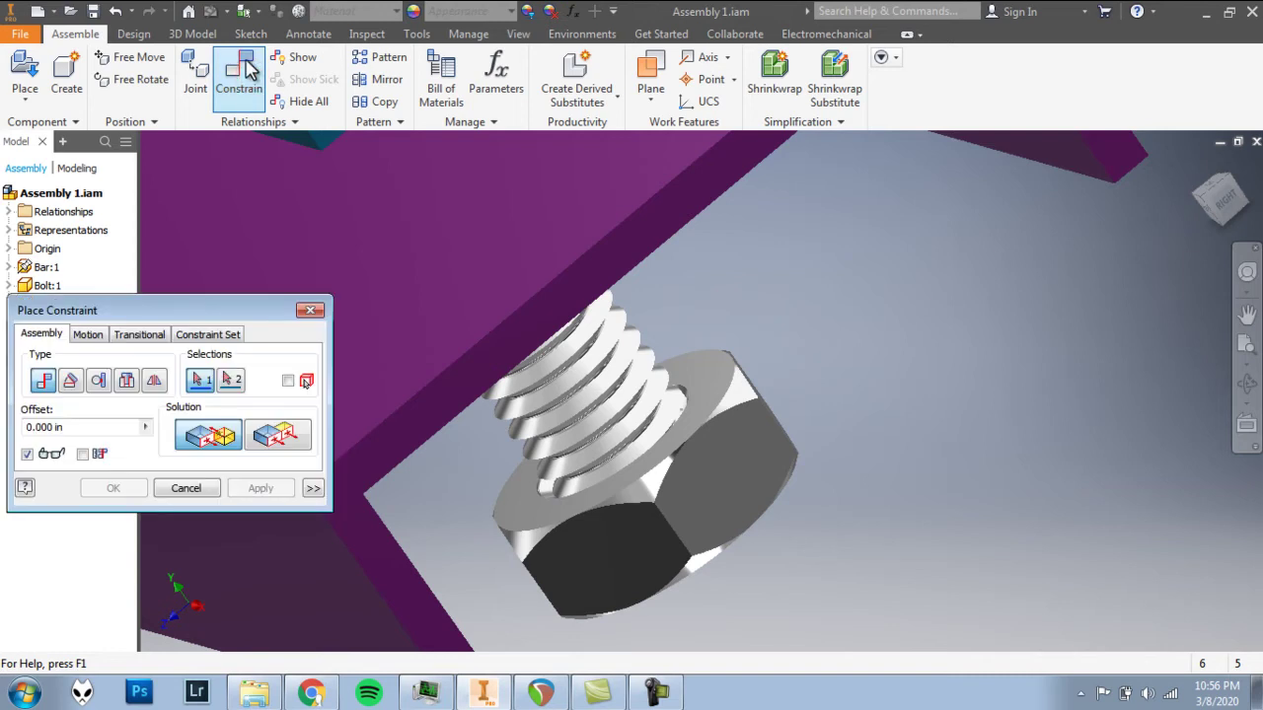
scroll(705, 400, up, 2)
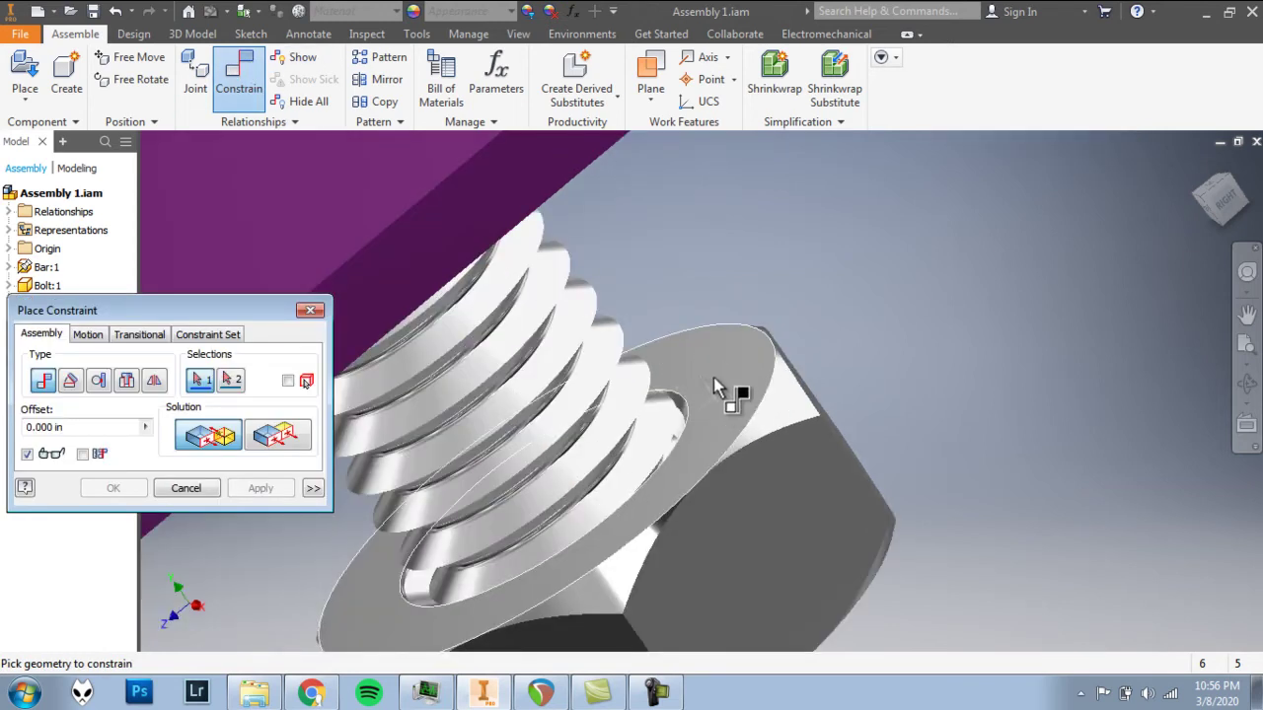
click(724, 384)
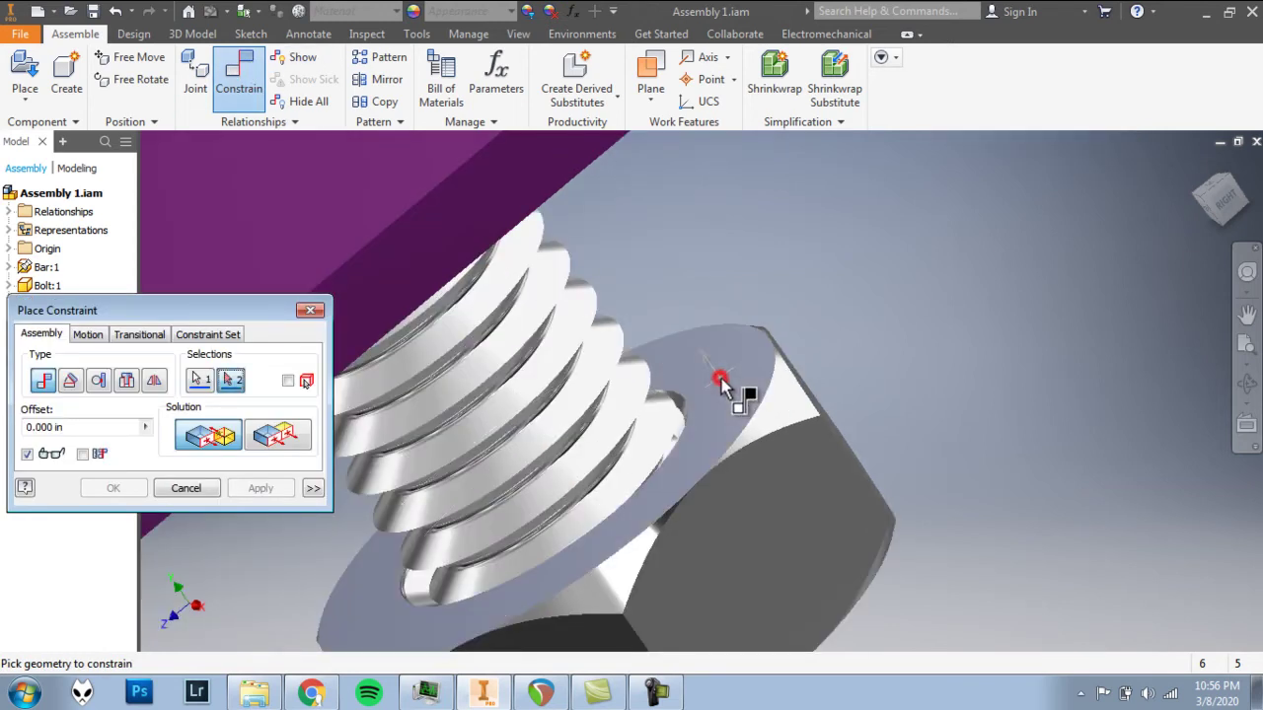
scroll(863, 352, down, 3)
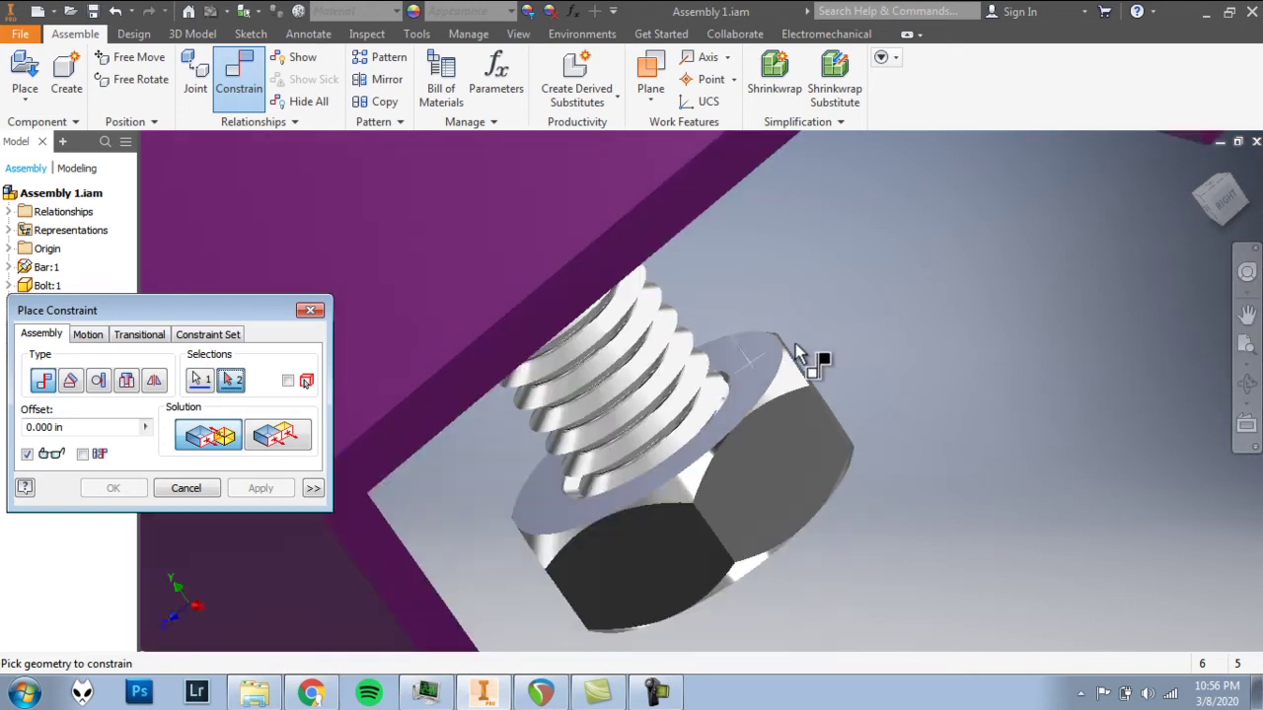
click(1246, 382)
drag(773, 422, 713, 388)
click(1246, 382)
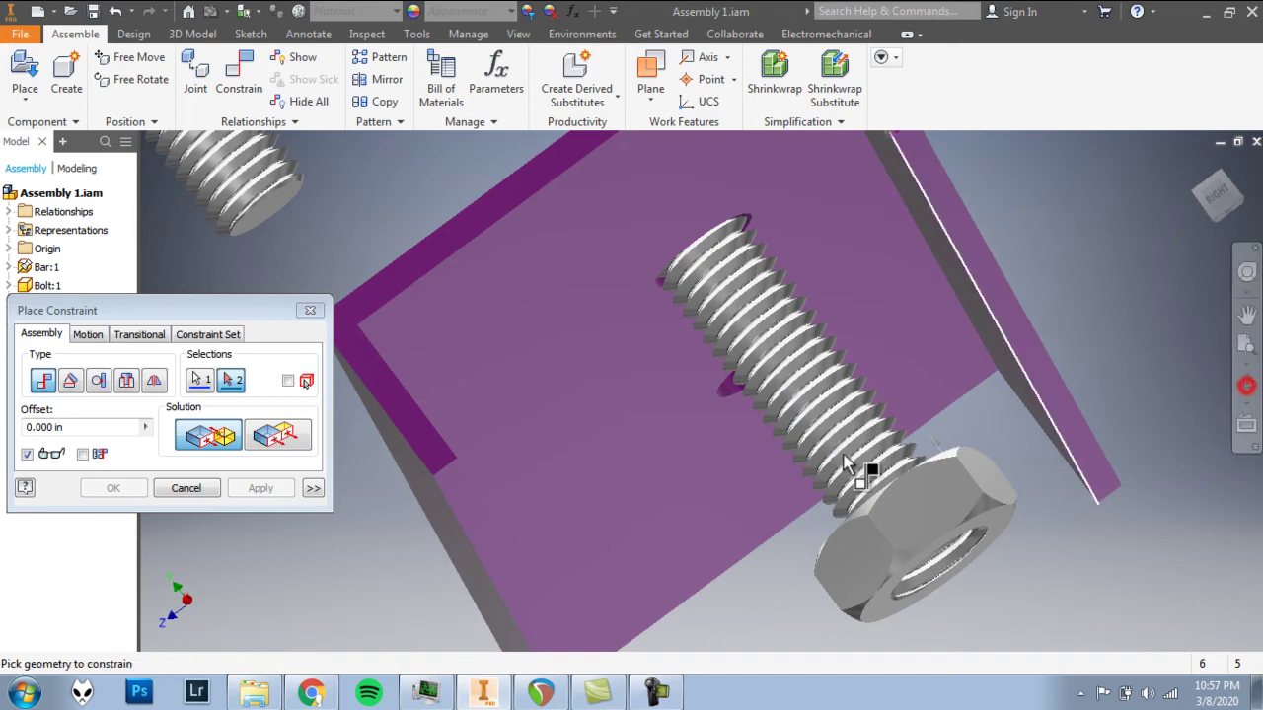
click(558, 321)
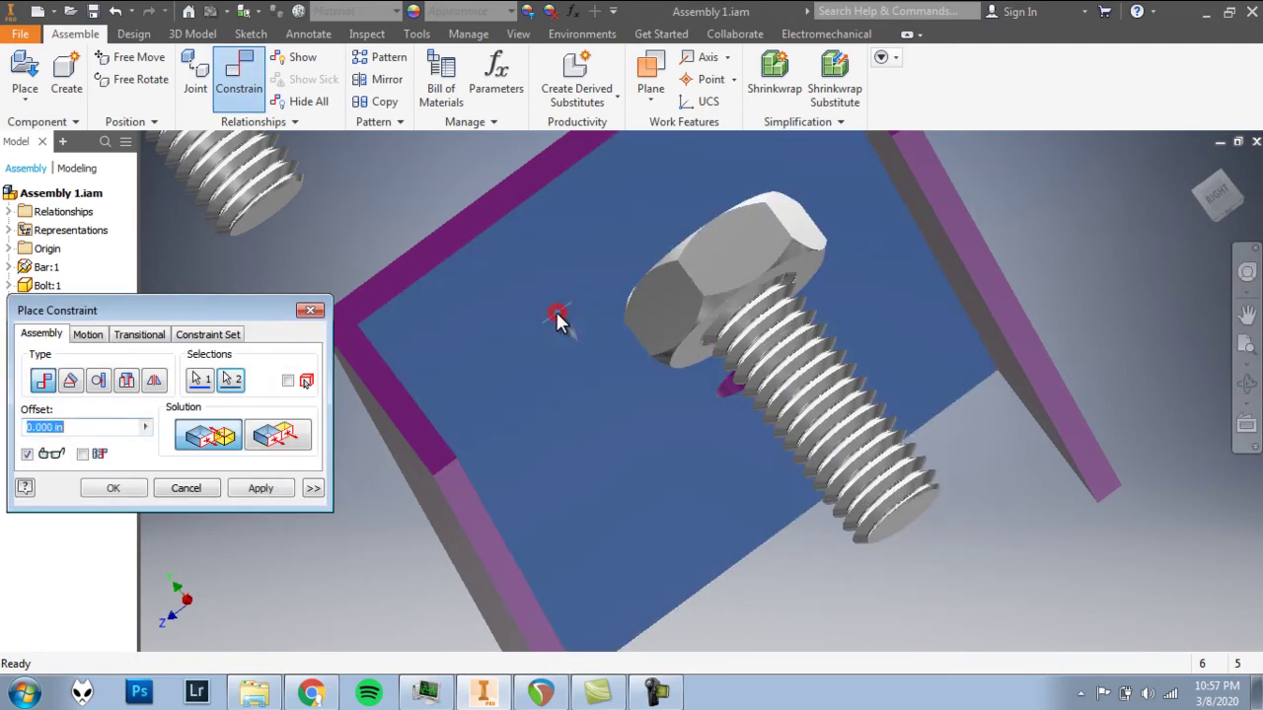
click(138, 494)
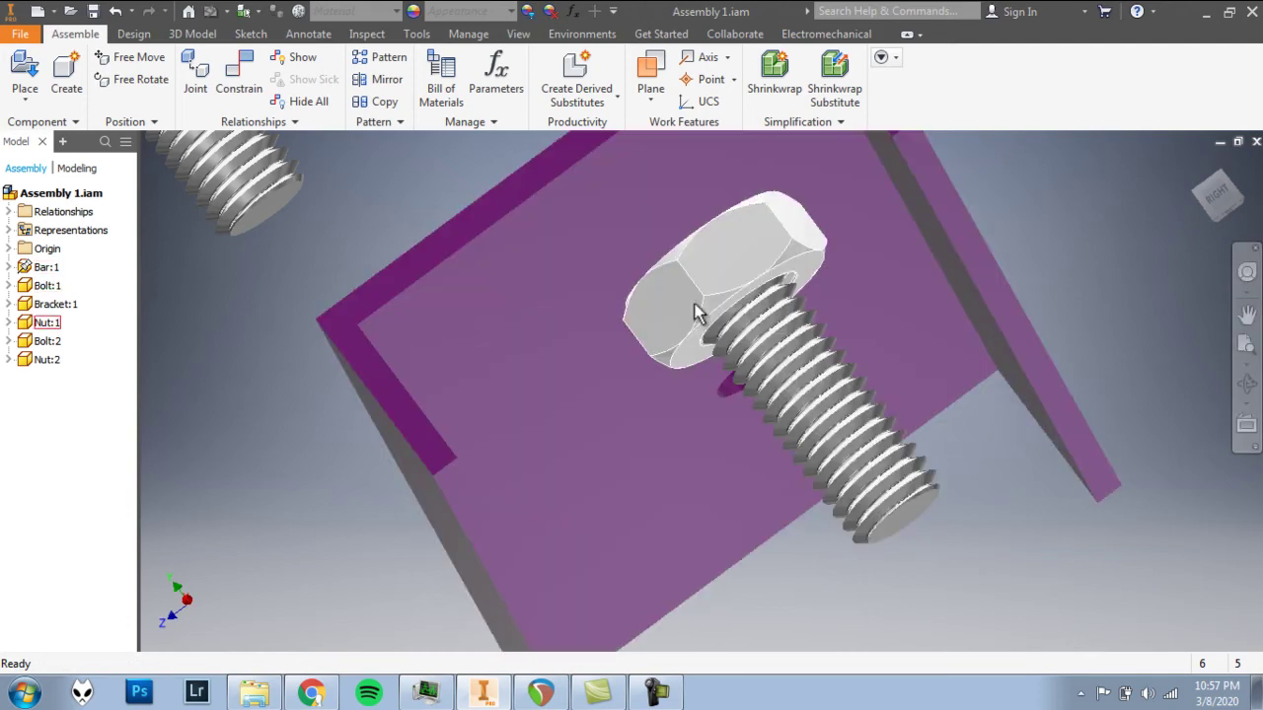
Drag Nut:1 to test the mate, then orbit the assembly to a new angle
drag(697, 313, 785, 349)
drag(849, 415, 848, 414)
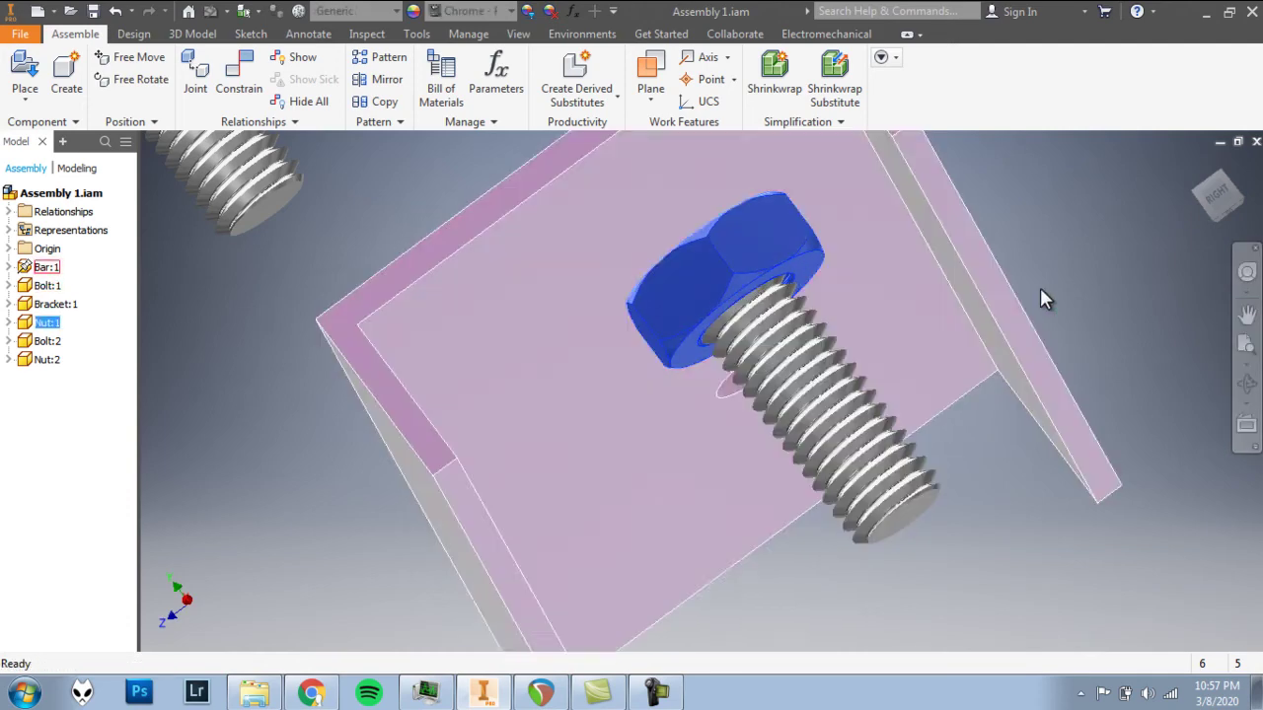
click(1072, 260)
click(1244, 388)
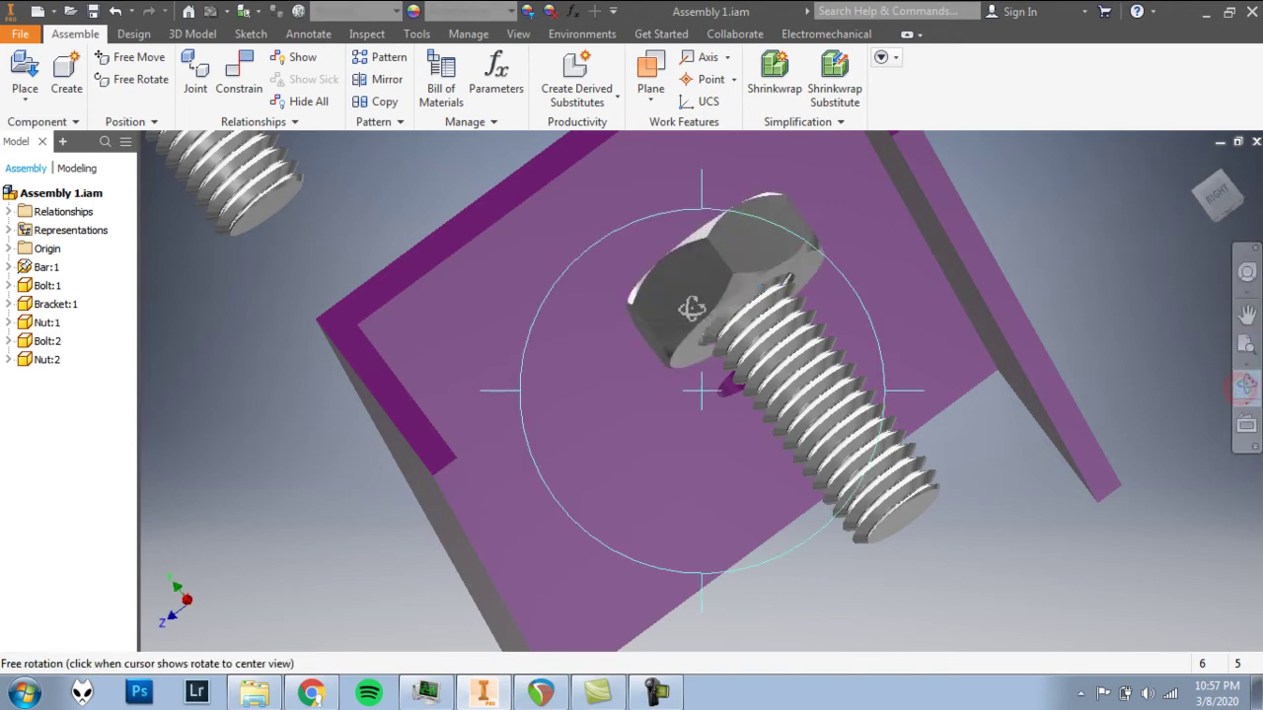
drag(693, 304, 772, 376)
scroll(772, 376, down, 5)
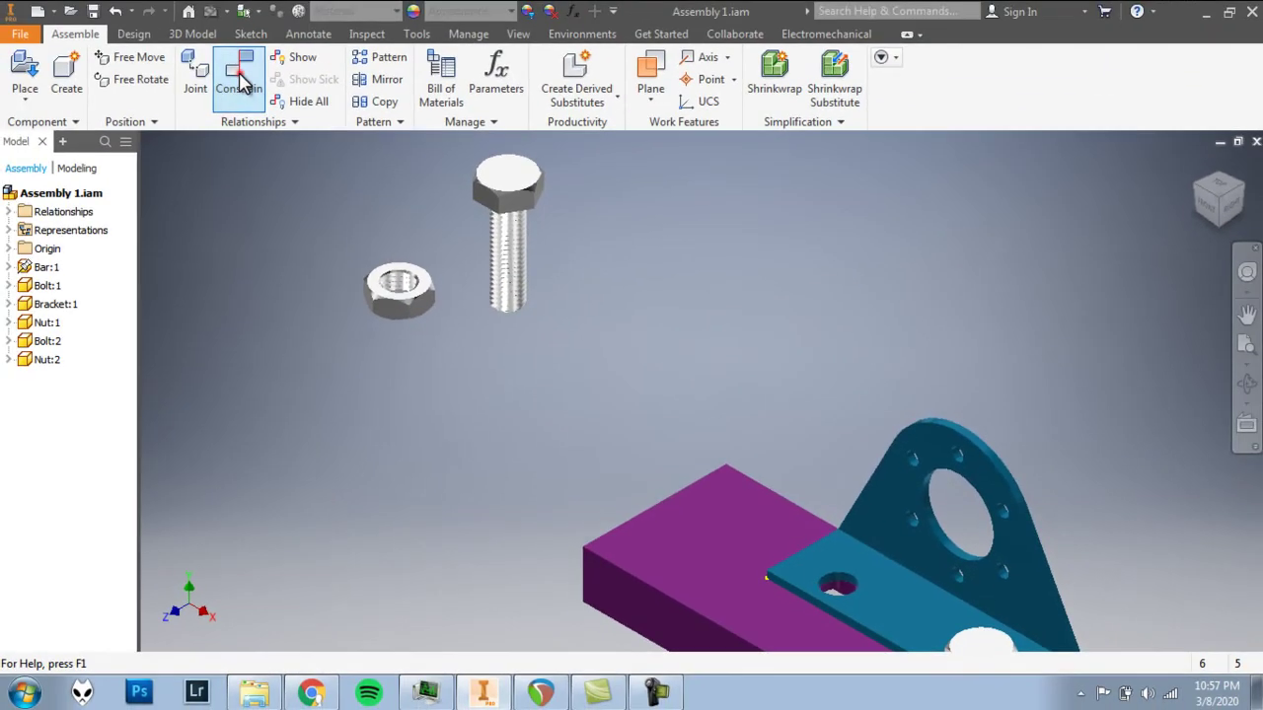
Constrain Bolt:2's head edge to the edge of the bracket's empty second hole, aligning their axes
click(238, 81)
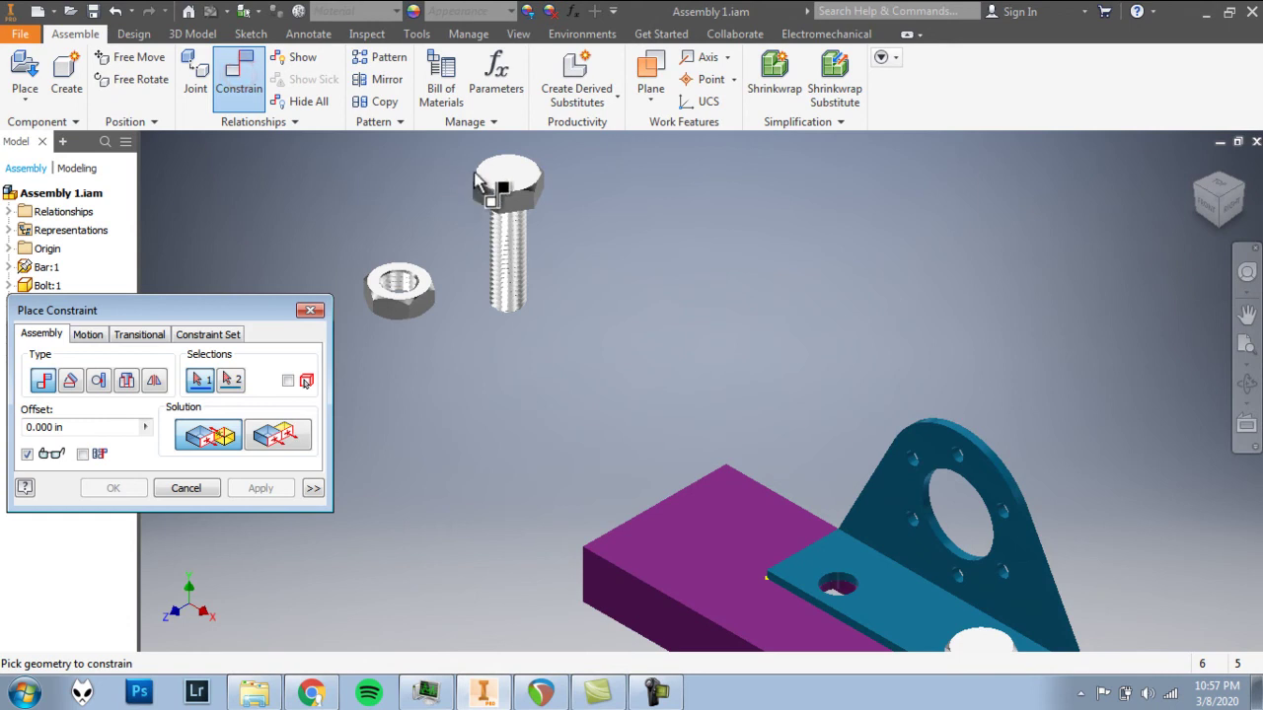
scroll(556, 197, down, 6)
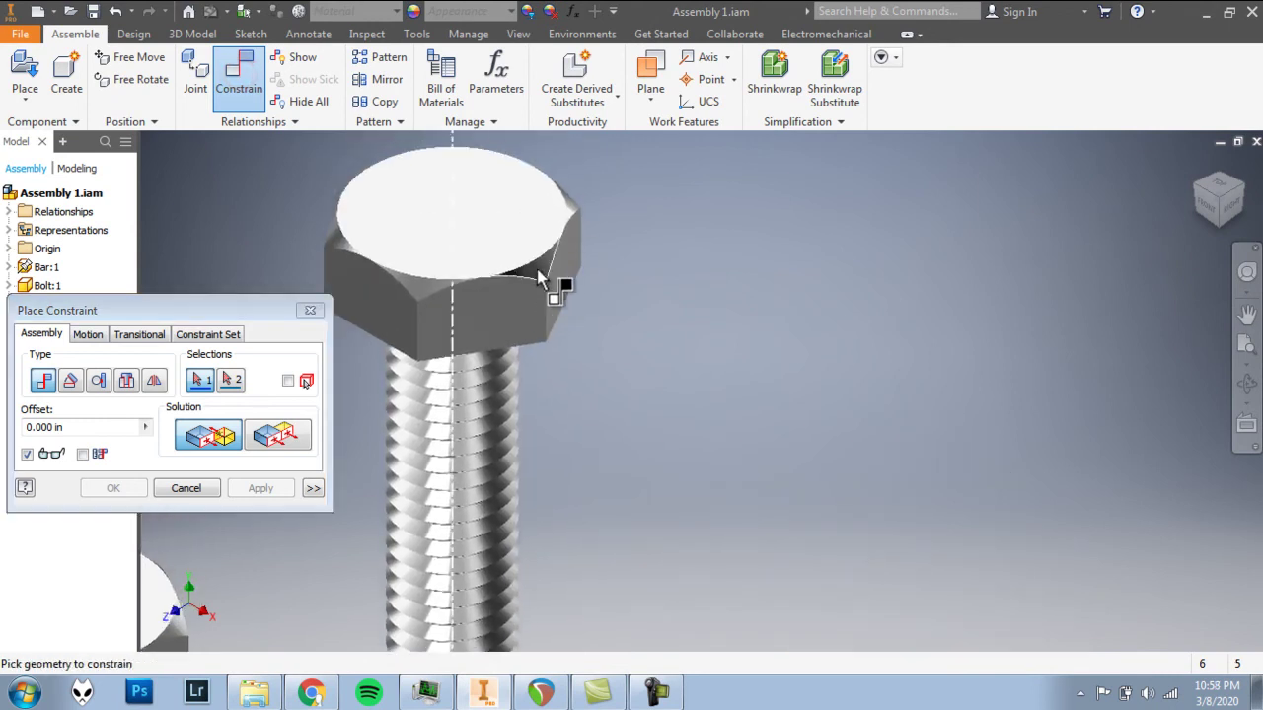
click(540, 278)
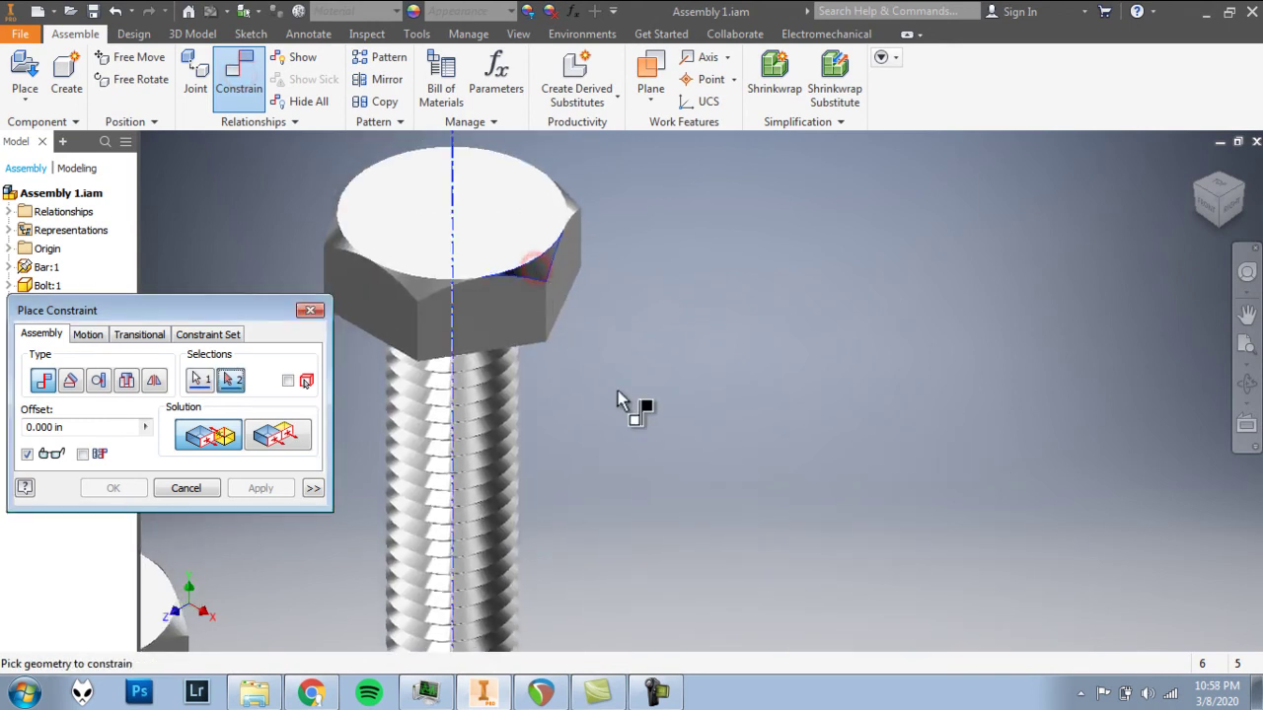
scroll(774, 465, up, 5)
middle_drag(908, 460, 719, 240)
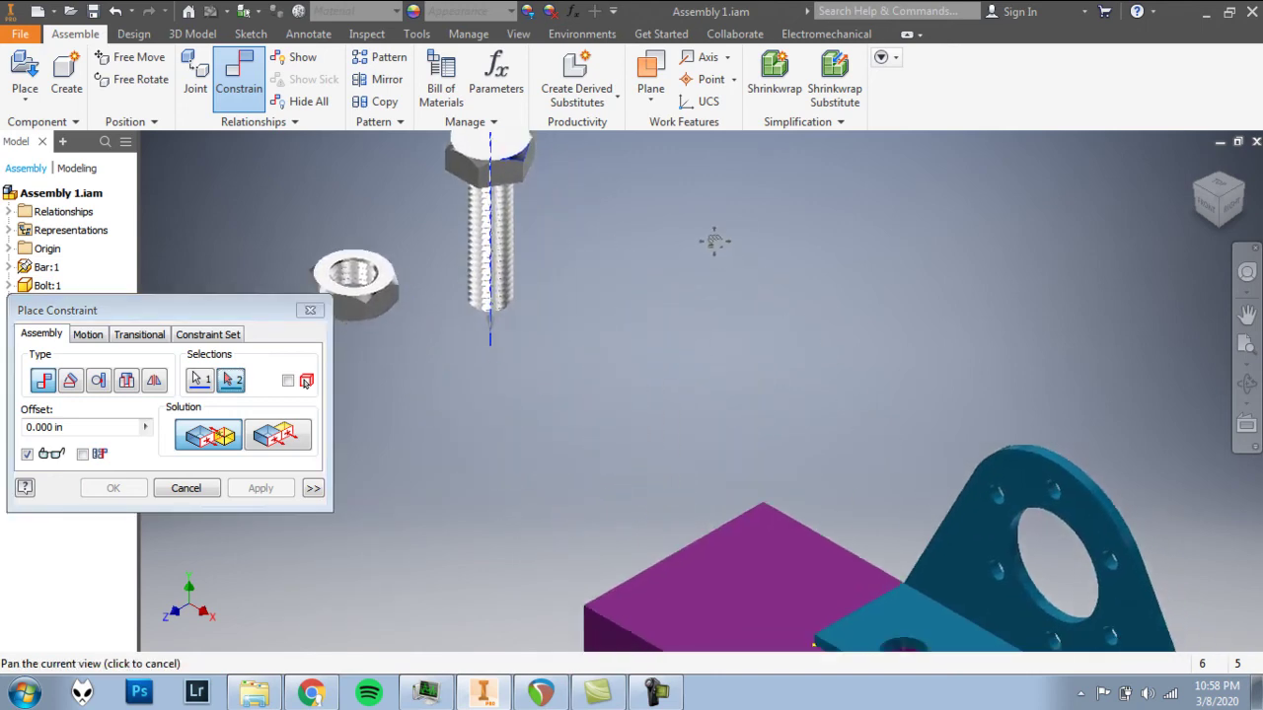
middle_drag(784, 447, 668, 375)
scroll(677, 473, down, 2)
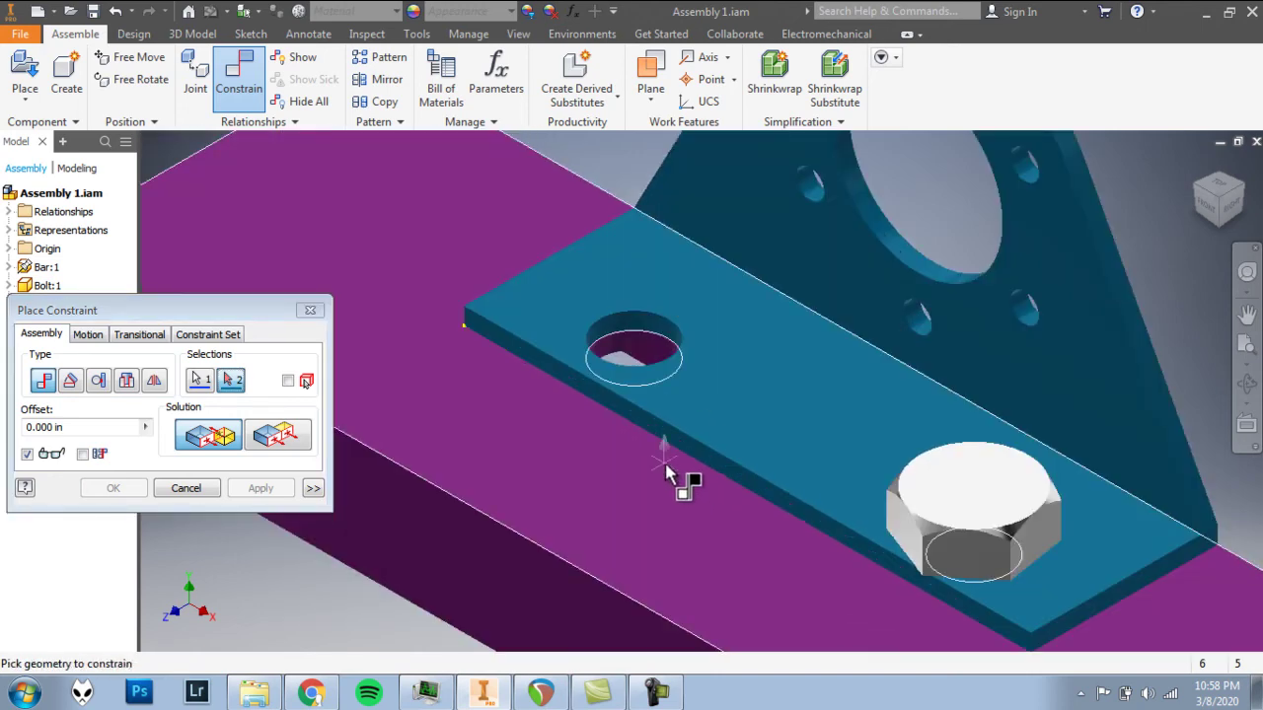
click(642, 329)
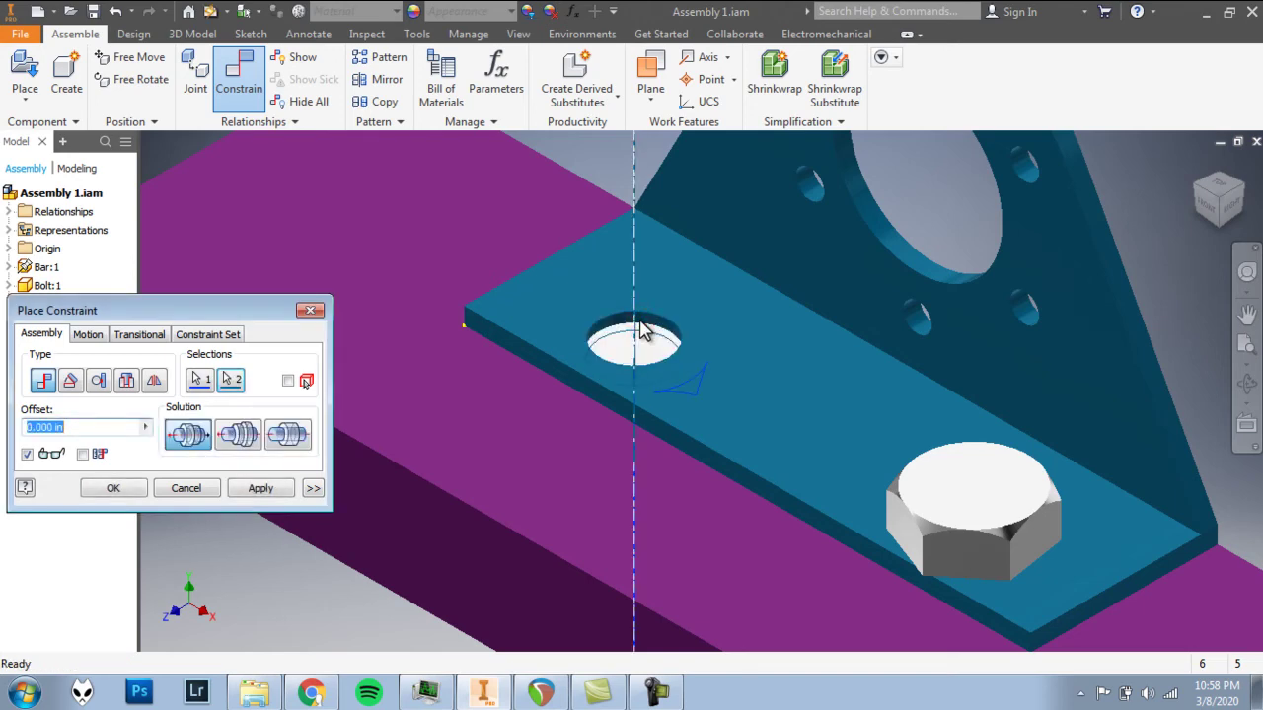
click(112, 489)
scroll(523, 388, up, 6)
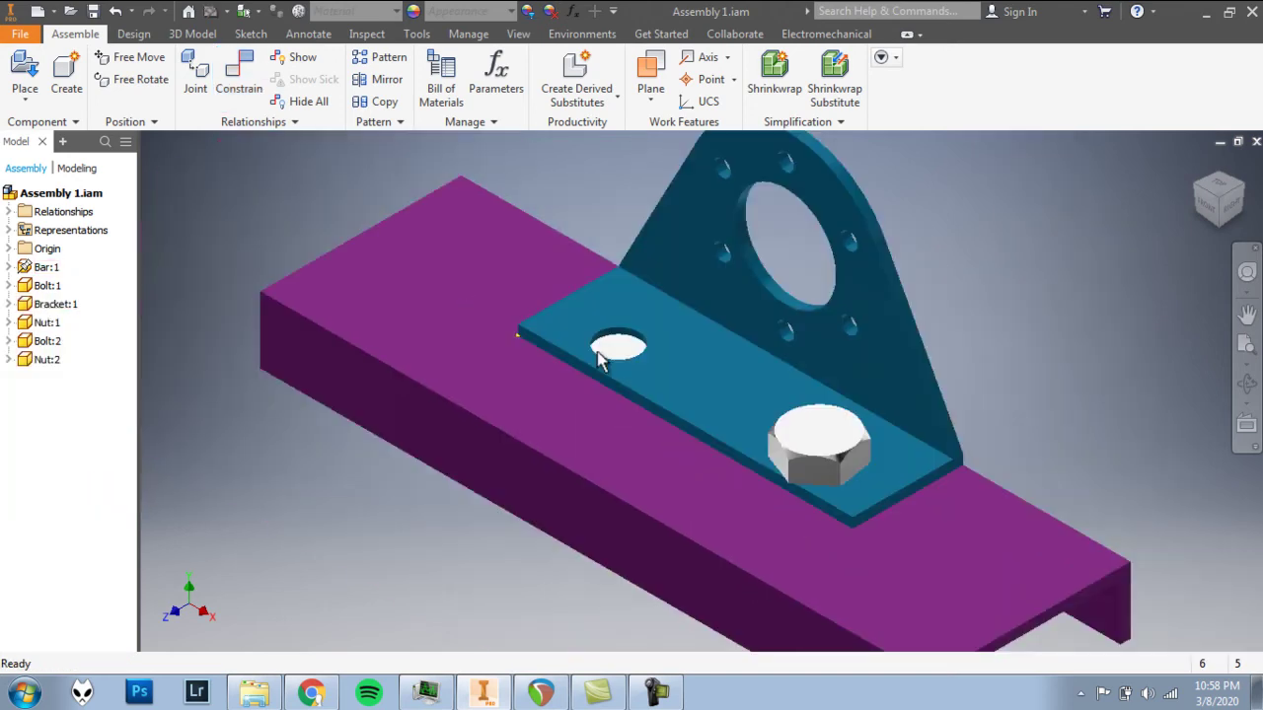
Pull Bolt:2 up out of the hole and orbit to view the bolts from below the bar
middle_drag(513, 388, 510, 399)
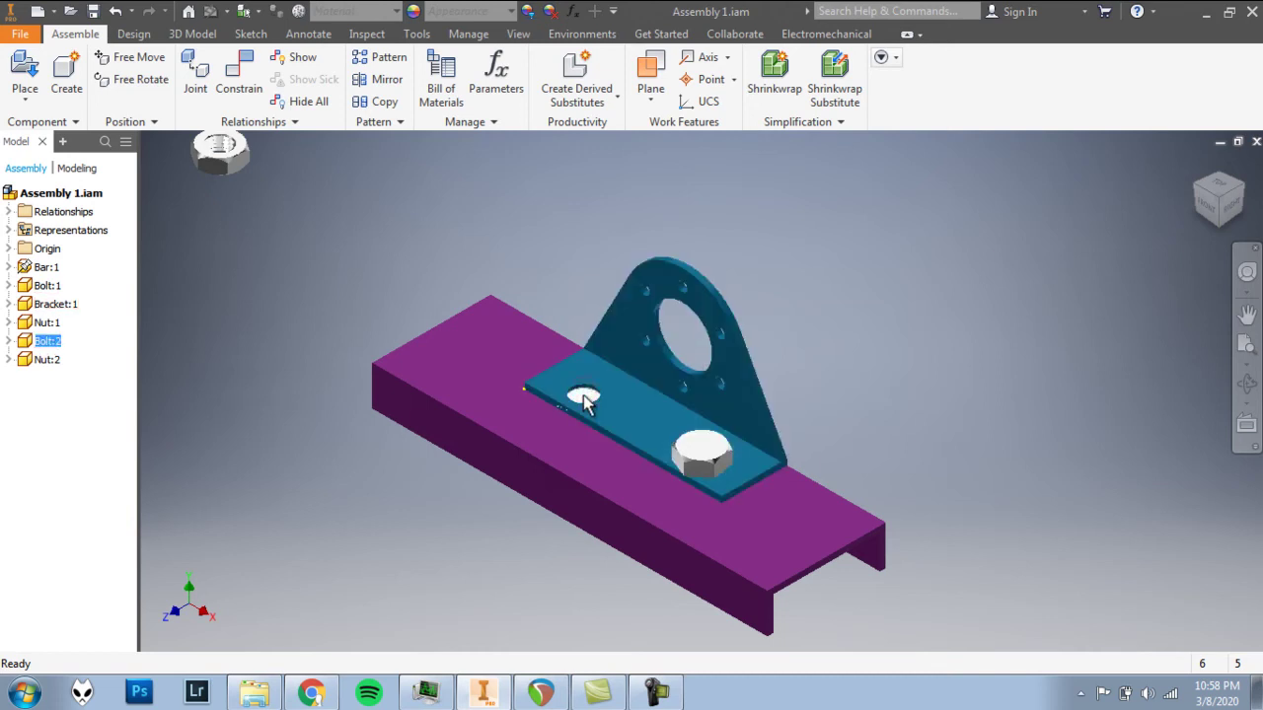
drag(584, 400, 588, 334)
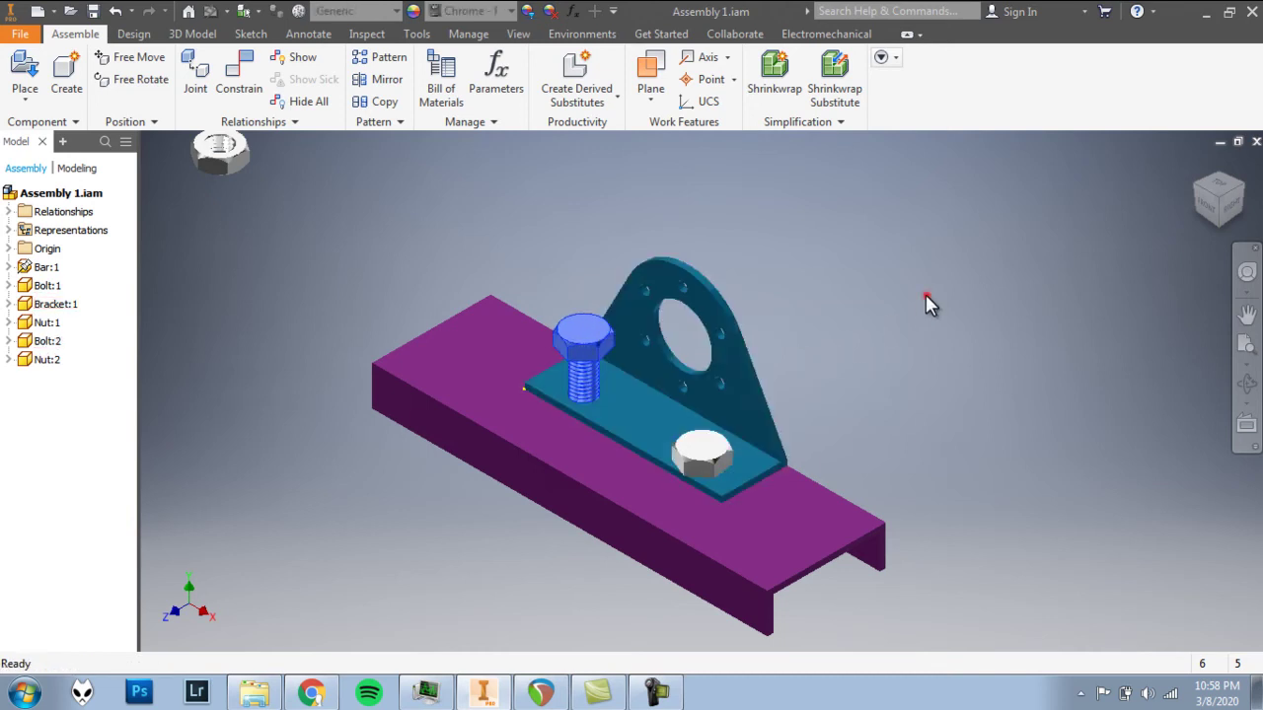
click(925, 297)
click(1246, 384)
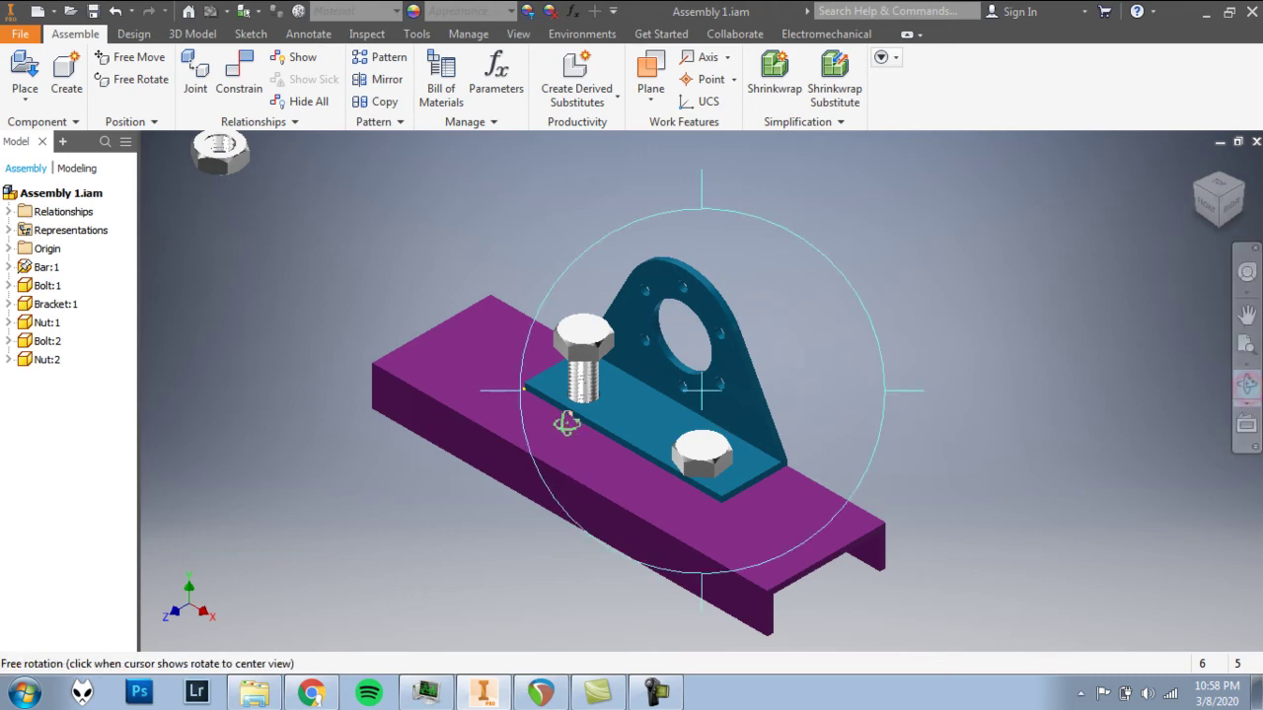
drag(566, 423, 607, 373)
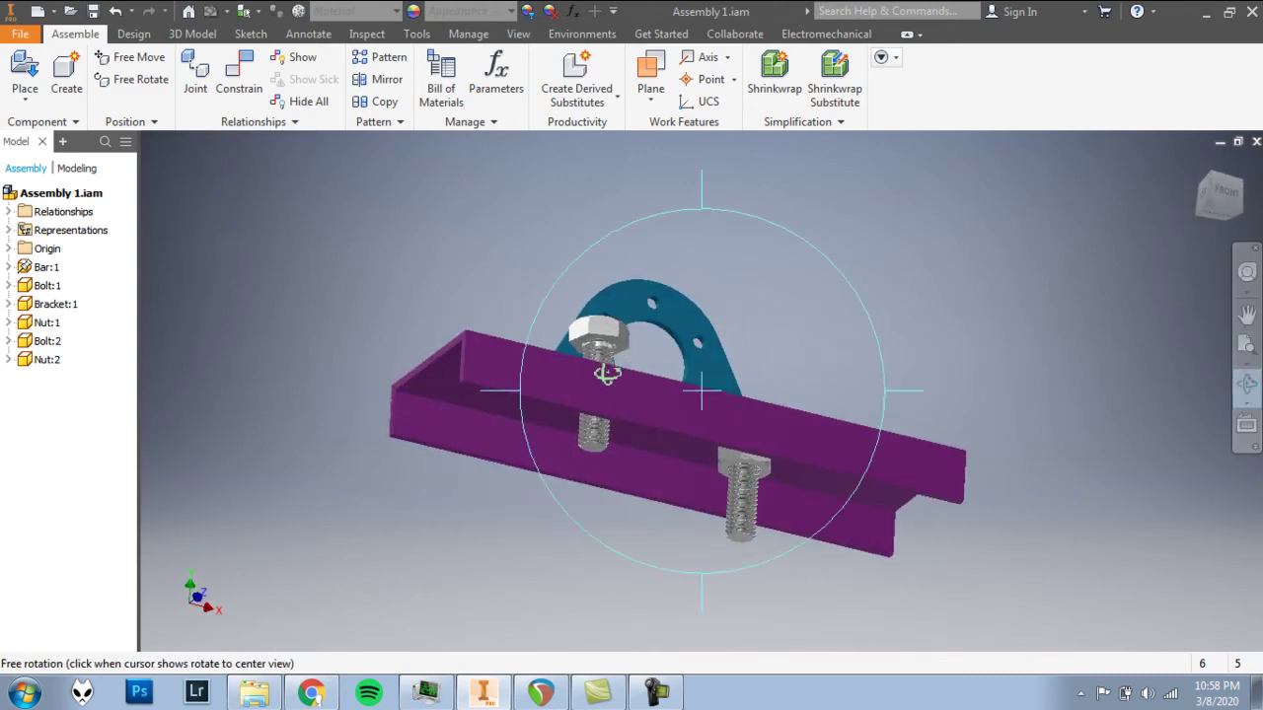
scroll(604, 367, up, 3)
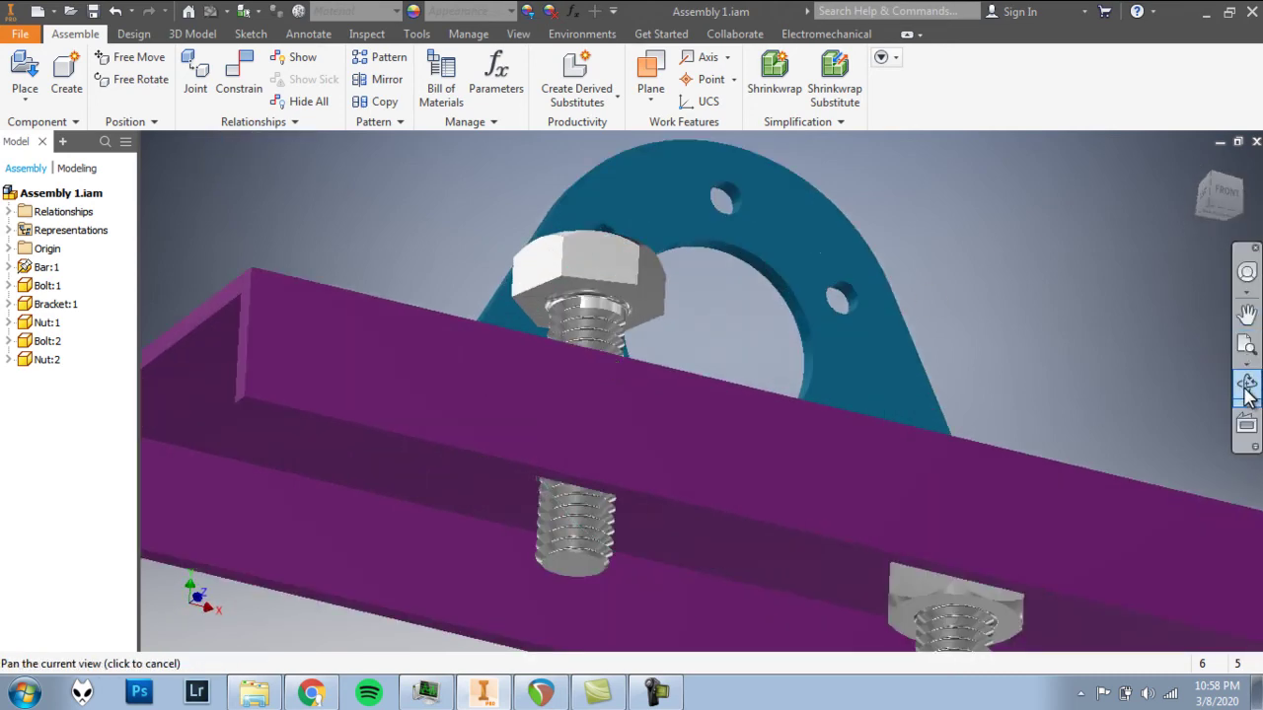
Mate Bolt:2's head underside to the bracket plate's top face
click(240, 79)
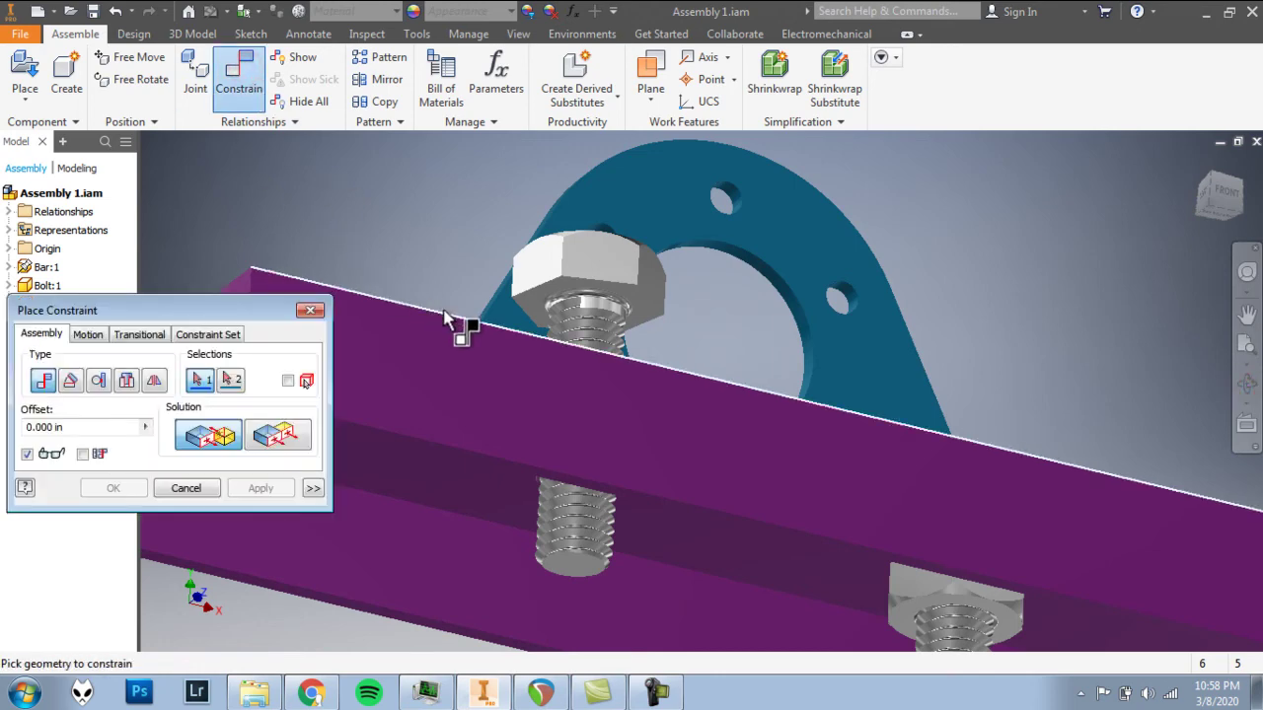
scroll(522, 301, up, 2)
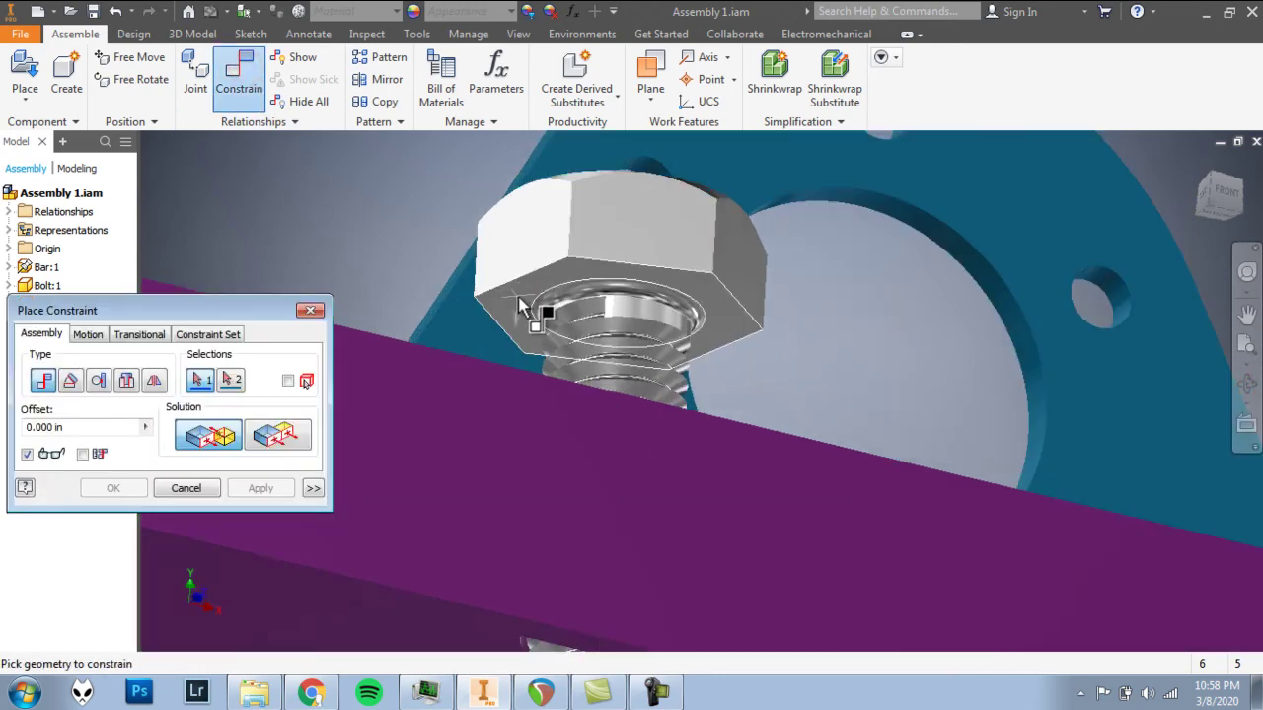
click(523, 301)
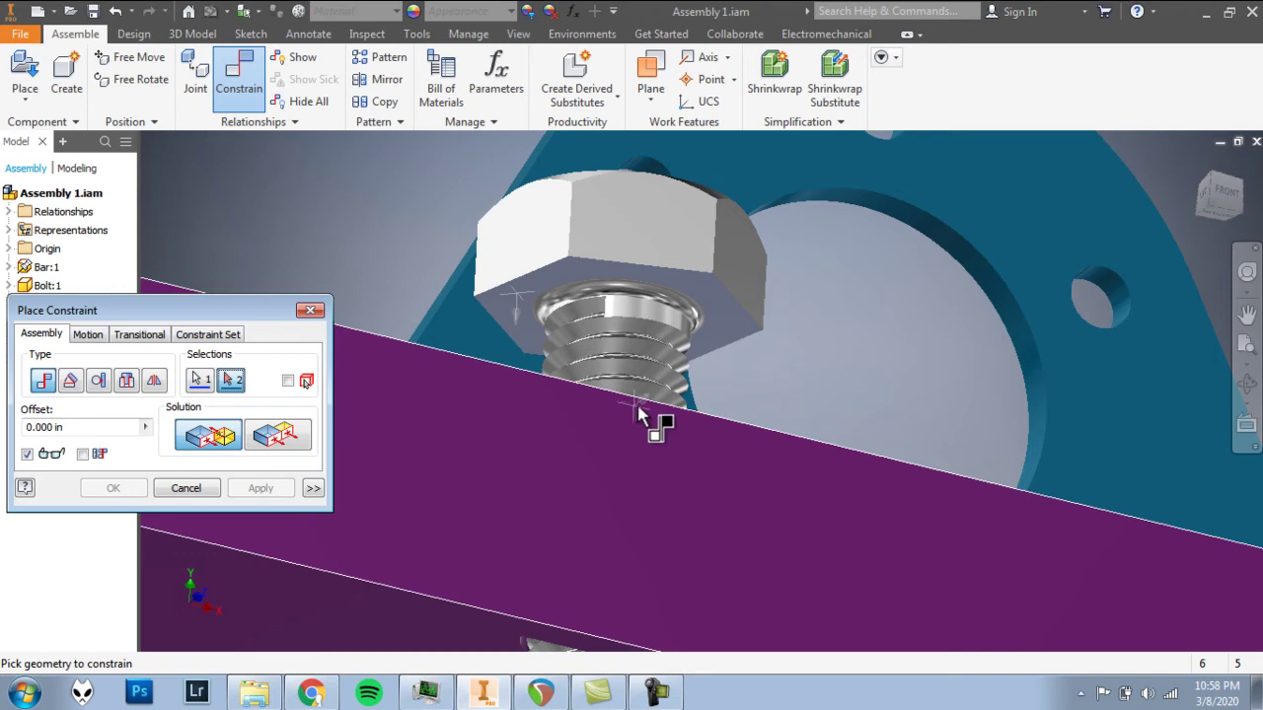
click(1248, 385)
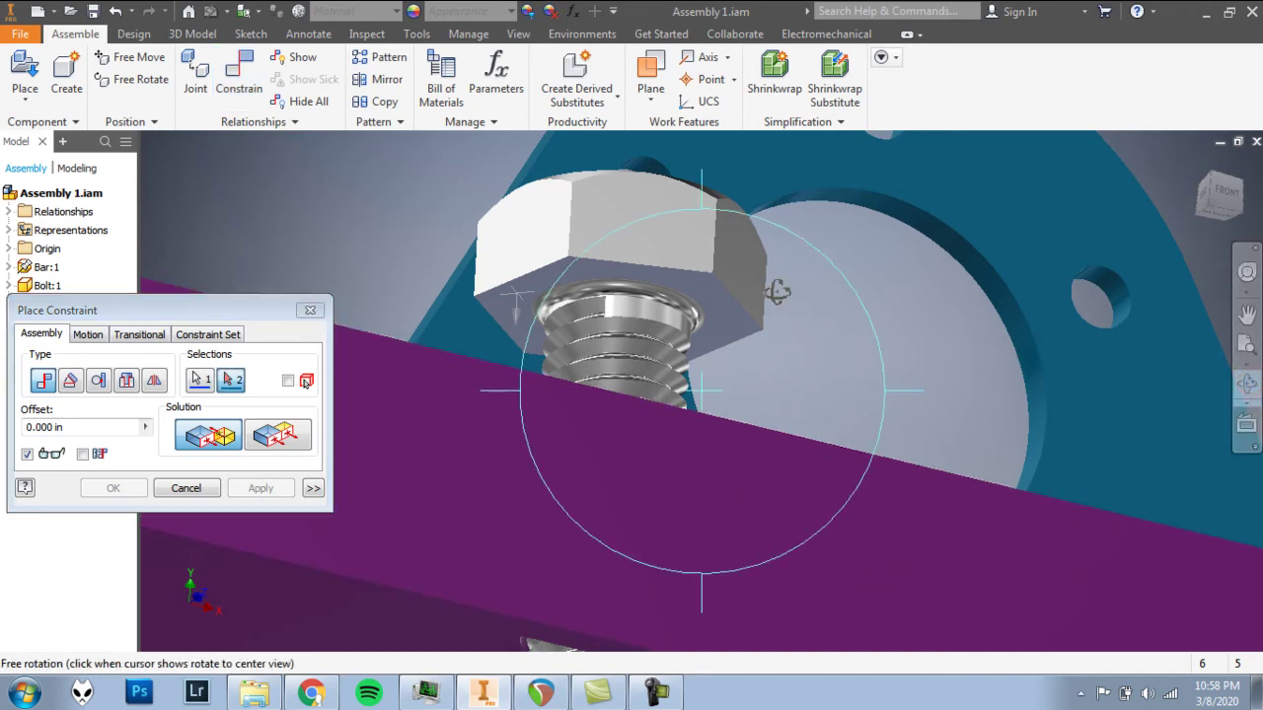
drag(779, 285, 685, 480)
middle_drag(685, 480, 844, 183)
click(1248, 385)
click(1245, 390)
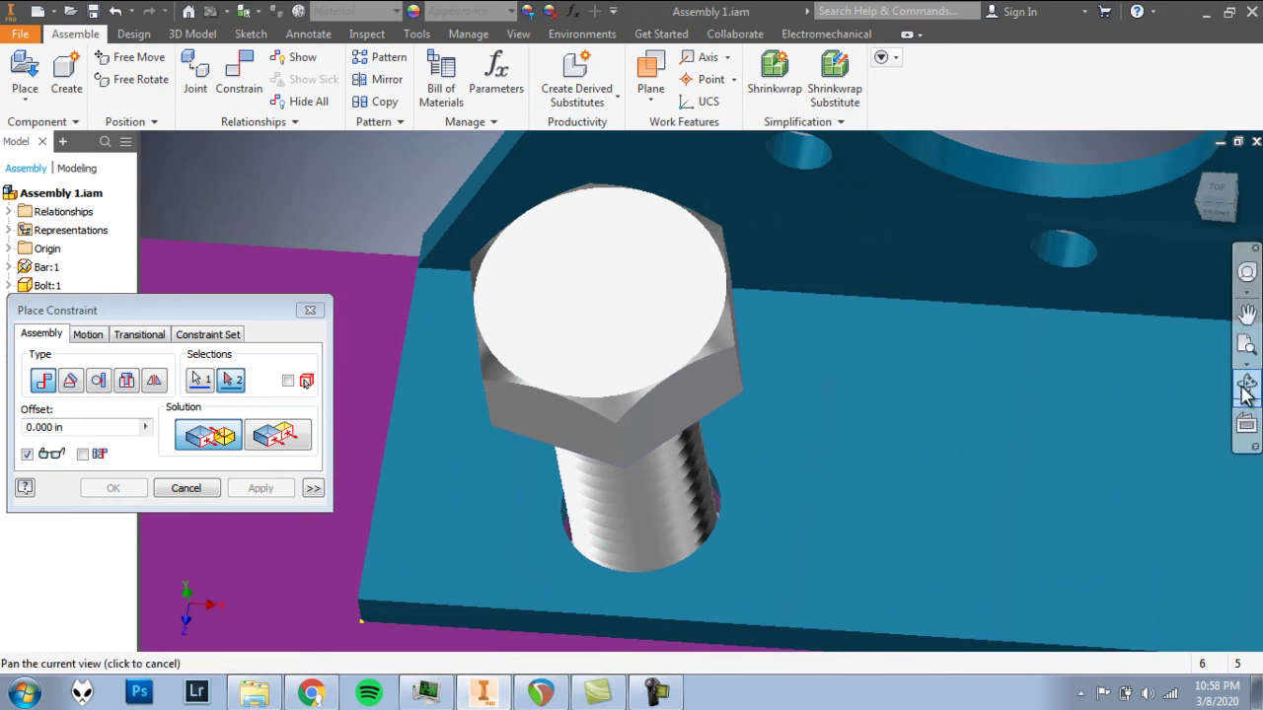
key(Escape)
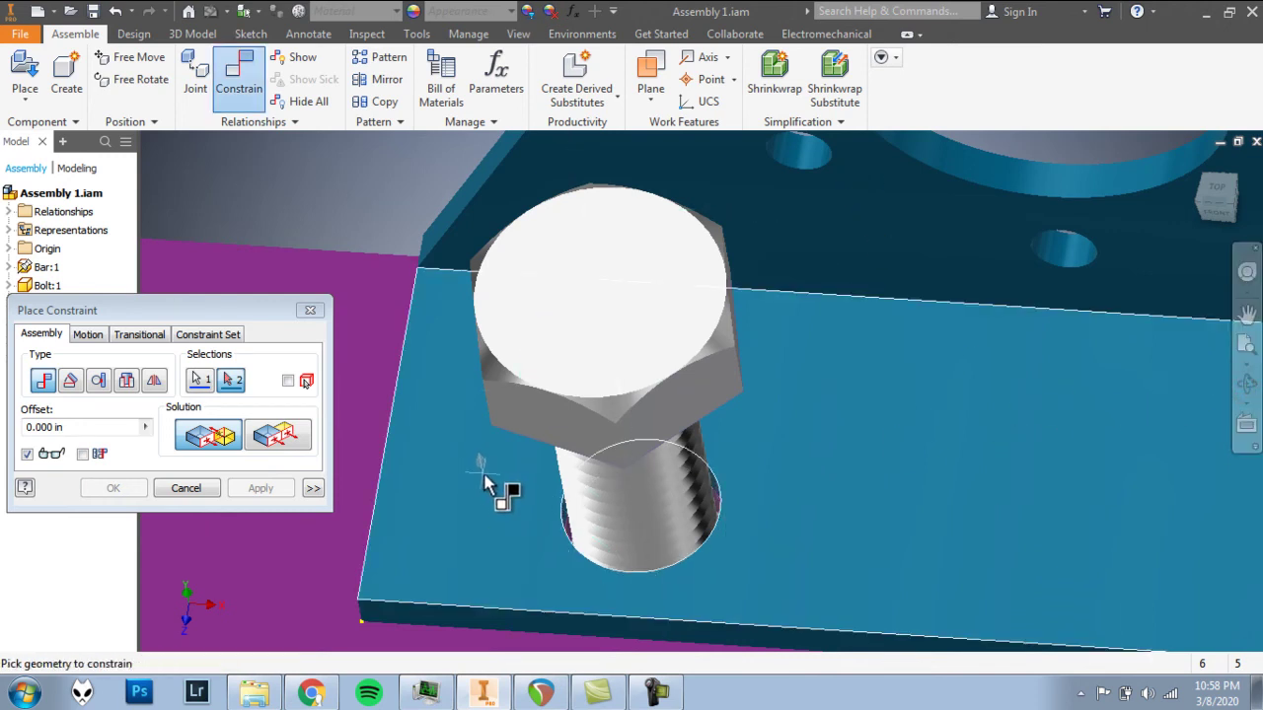
click(481, 478)
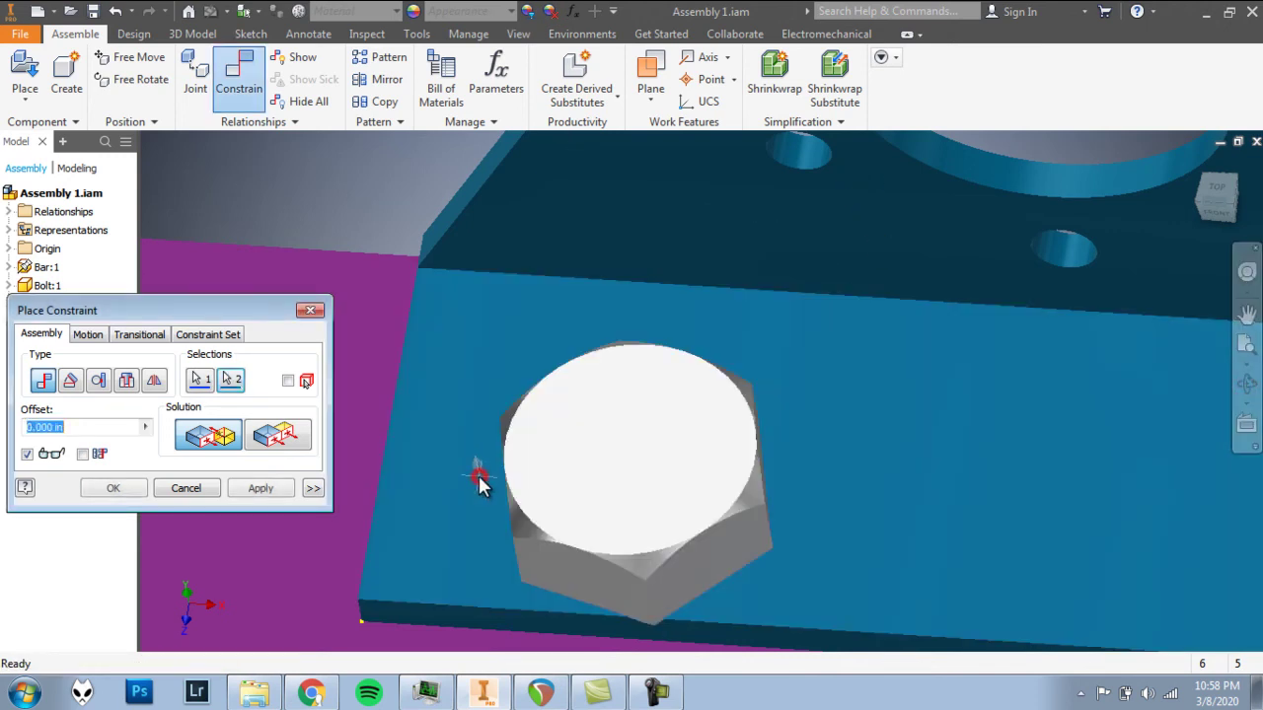
click(113, 489)
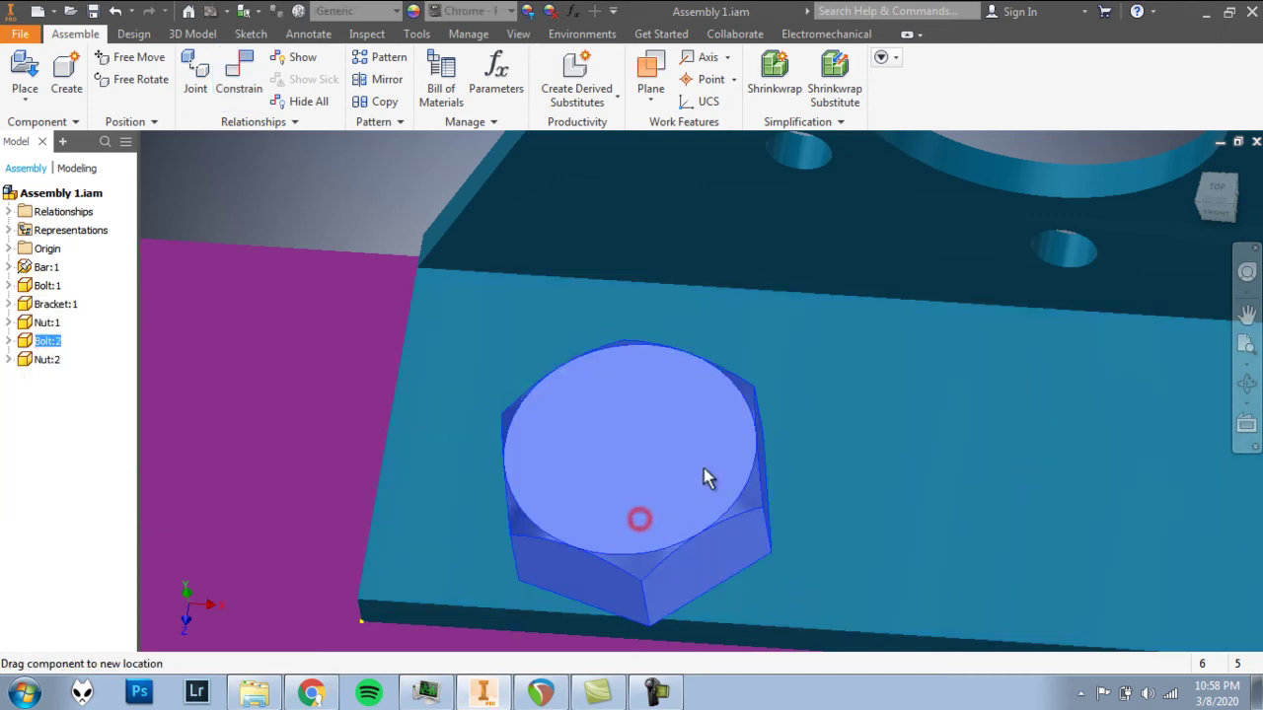
Orbit around the bracket to see the whole bracket on the bar
click(810, 599)
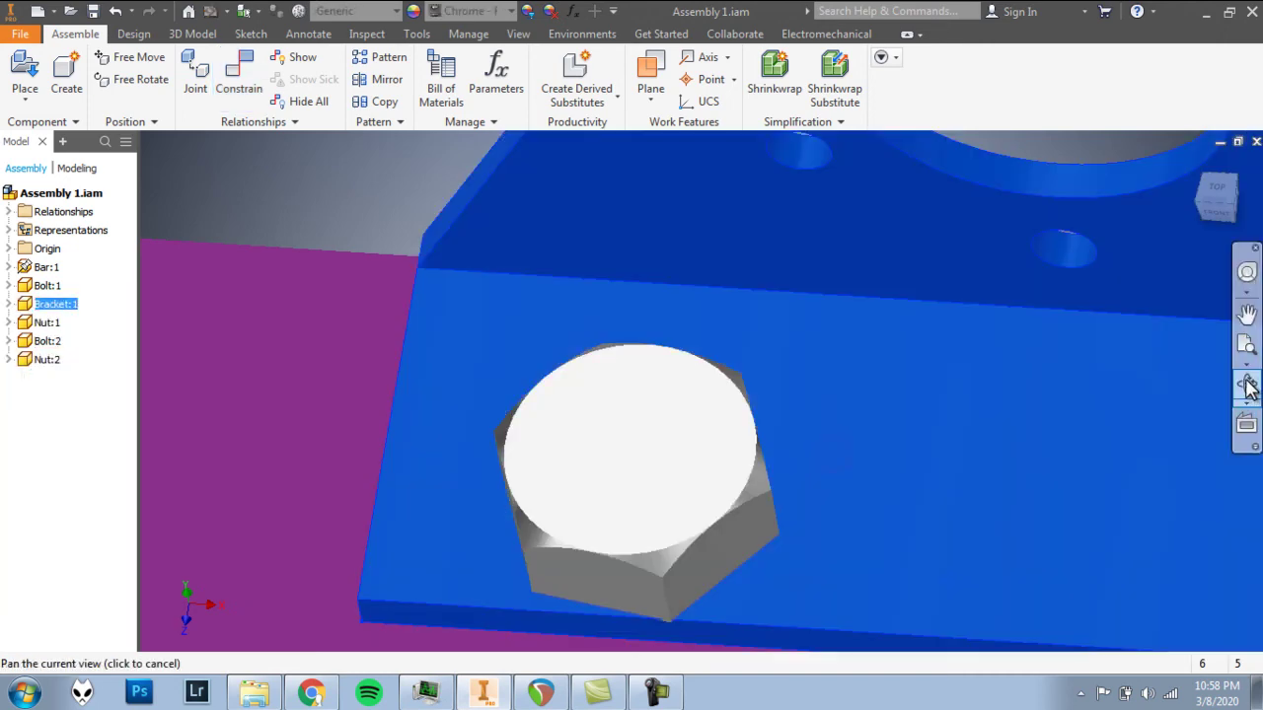
click(1248, 387)
drag(611, 391, 683, 485)
scroll(633, 479, down, 5)
drag(615, 453, 612, 445)
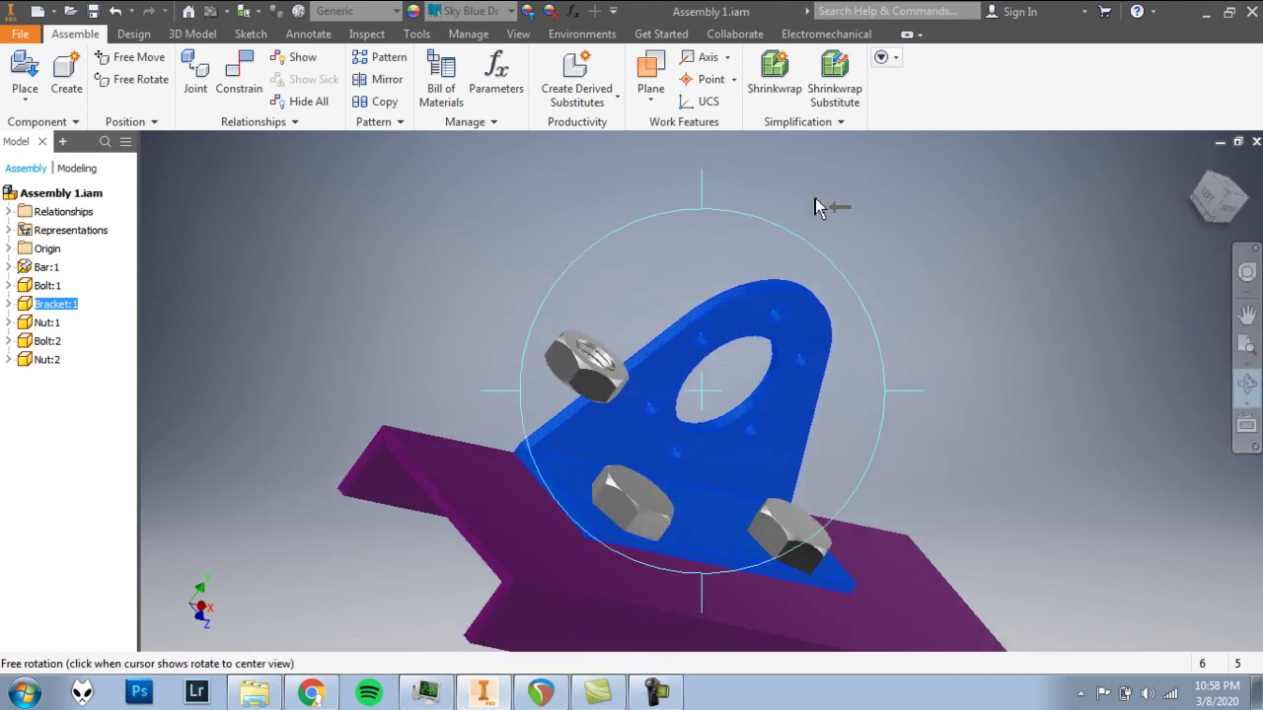
Align Nut:2's axis with Bolt:2's axis
click(239, 85)
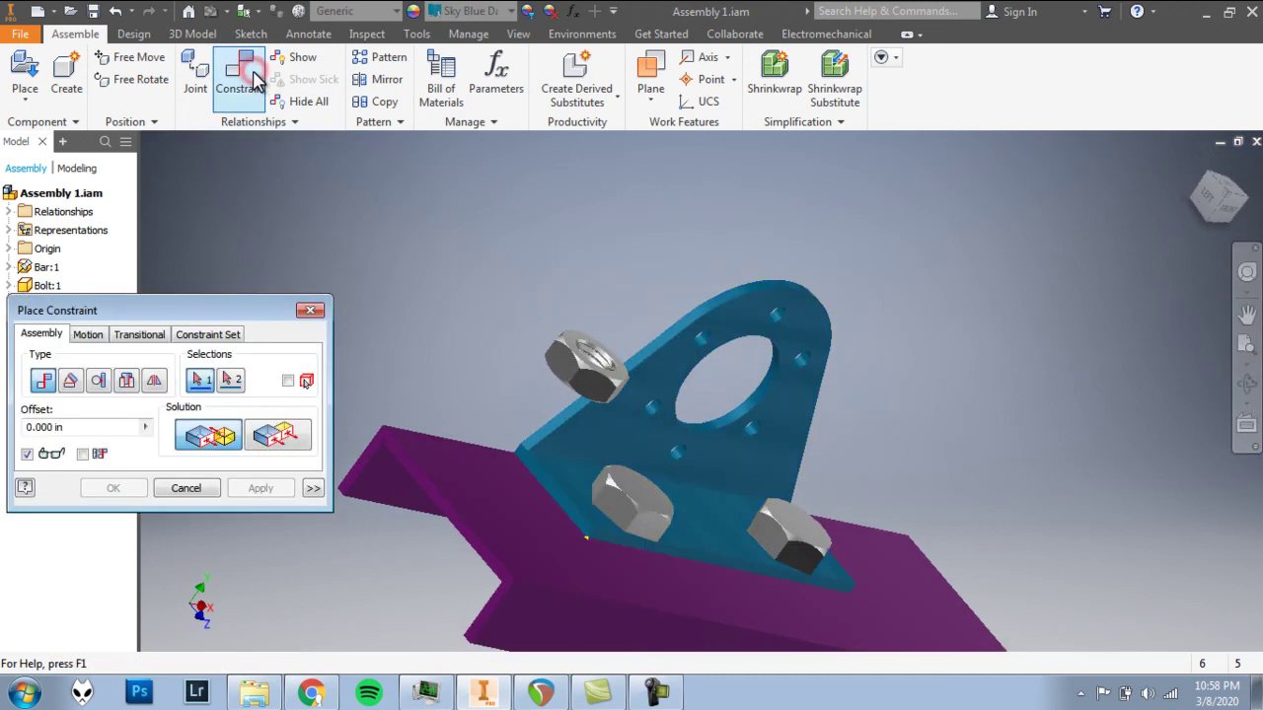
scroll(556, 371, down, 3)
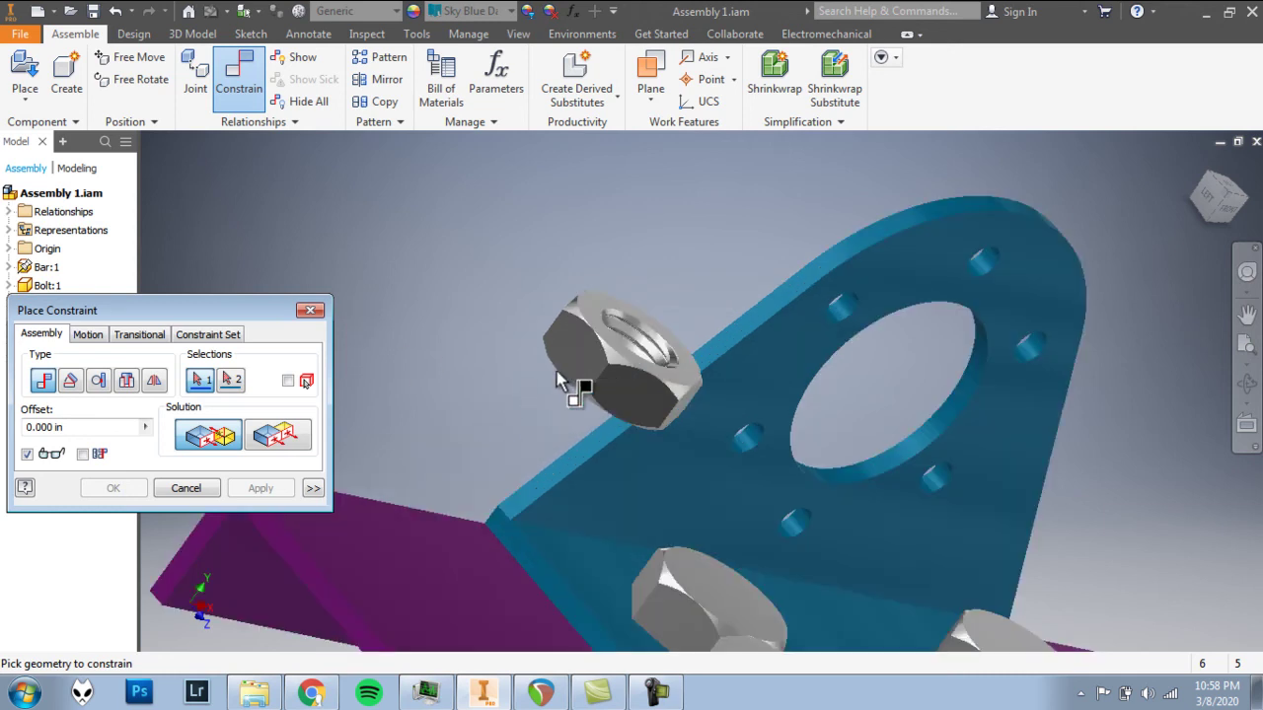
click(614, 363)
middle_drag(657, 468, 567, 393)
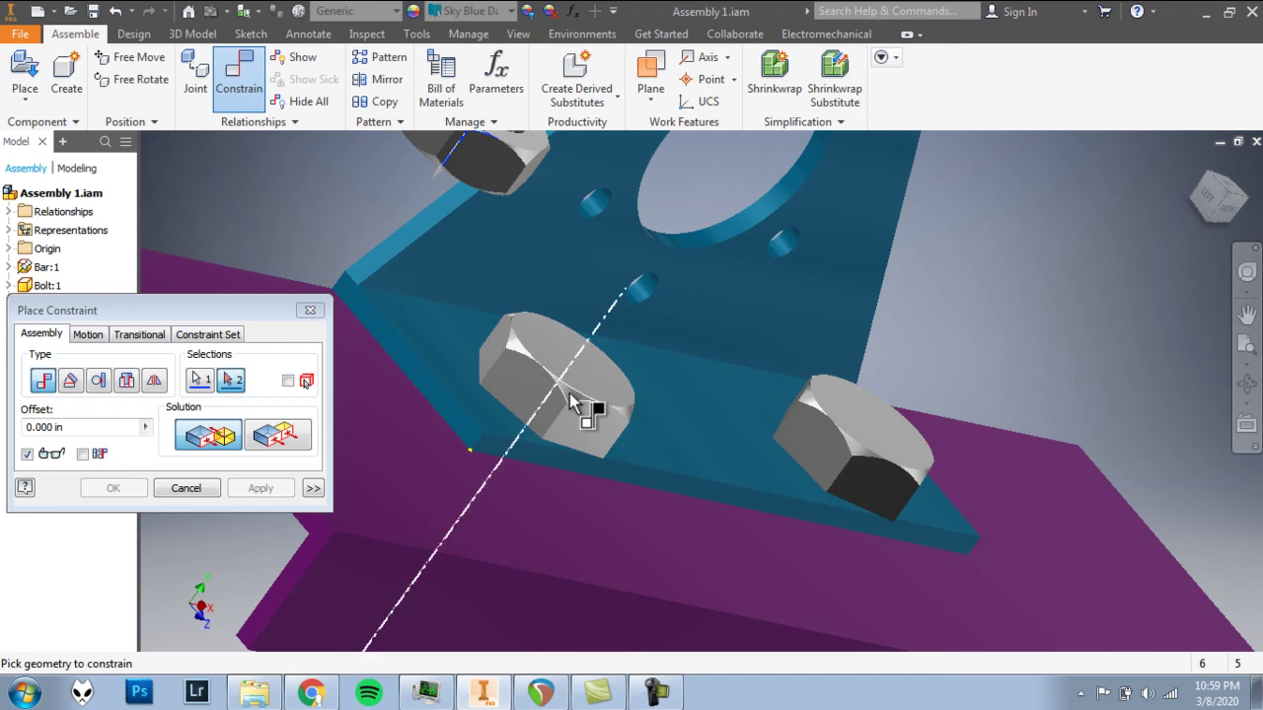
click(570, 396)
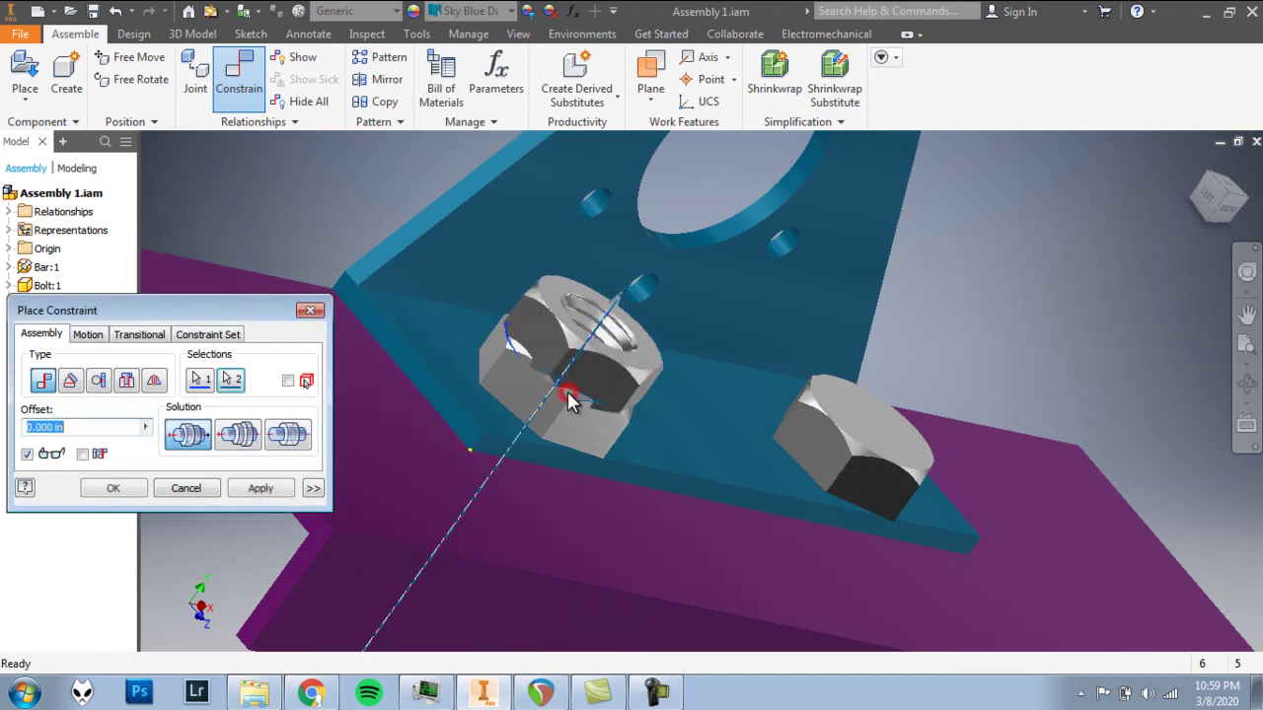
click(140, 491)
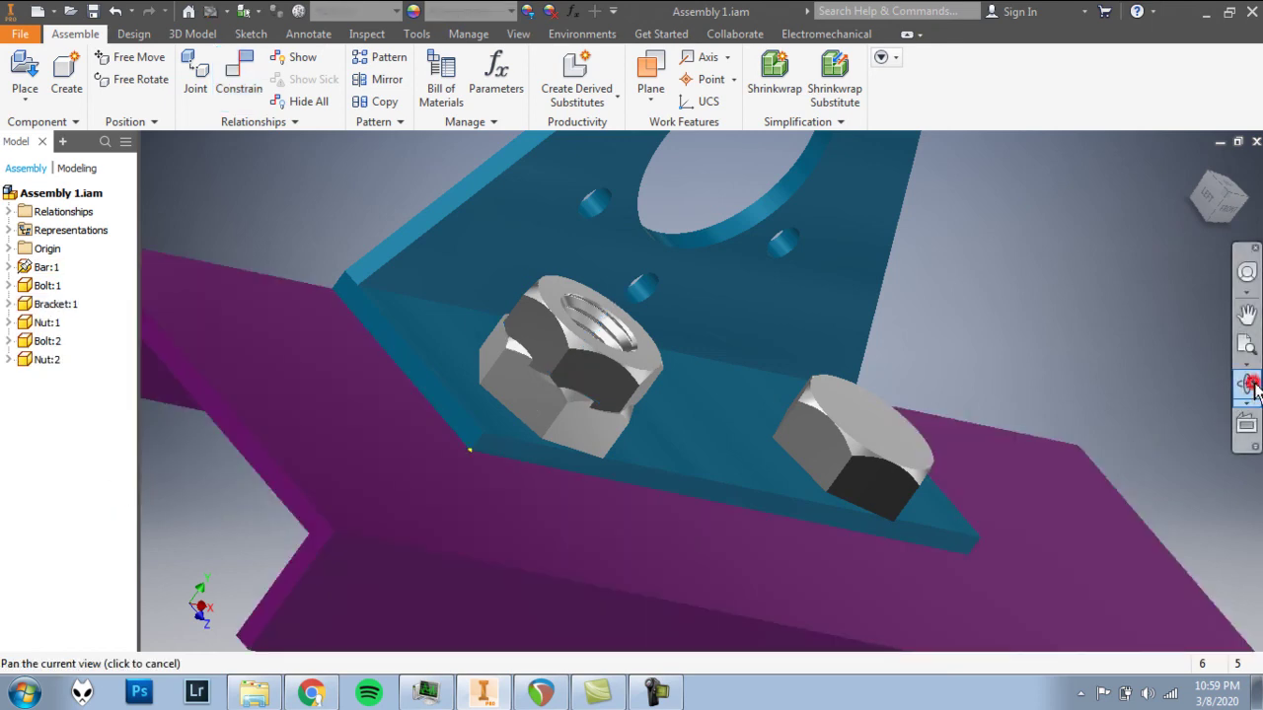
Slide Nut:2 down Bolt:2's shank to below the purple bar
click(1249, 385)
mouse_move(673, 412)
mouse_down()
mouse_move(640, 414)
mouse_move(690, 424)
mouse_up()
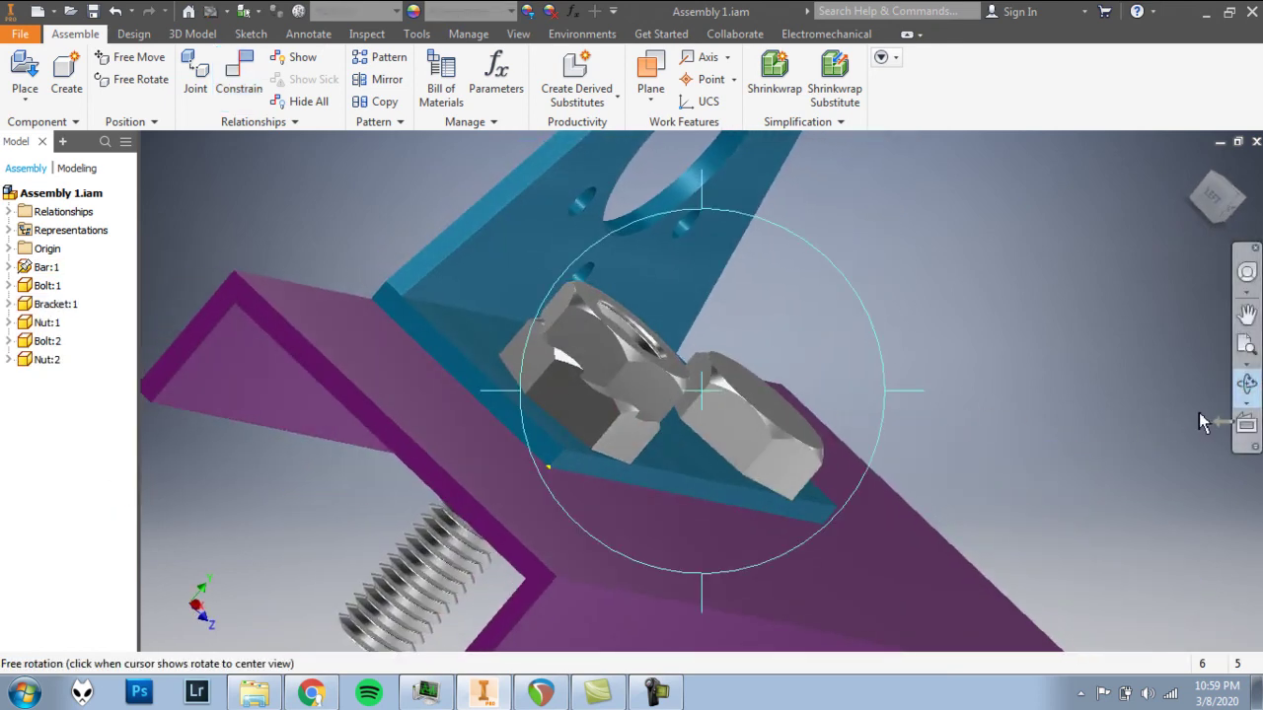
click(1247, 385)
drag(614, 340, 371, 595)
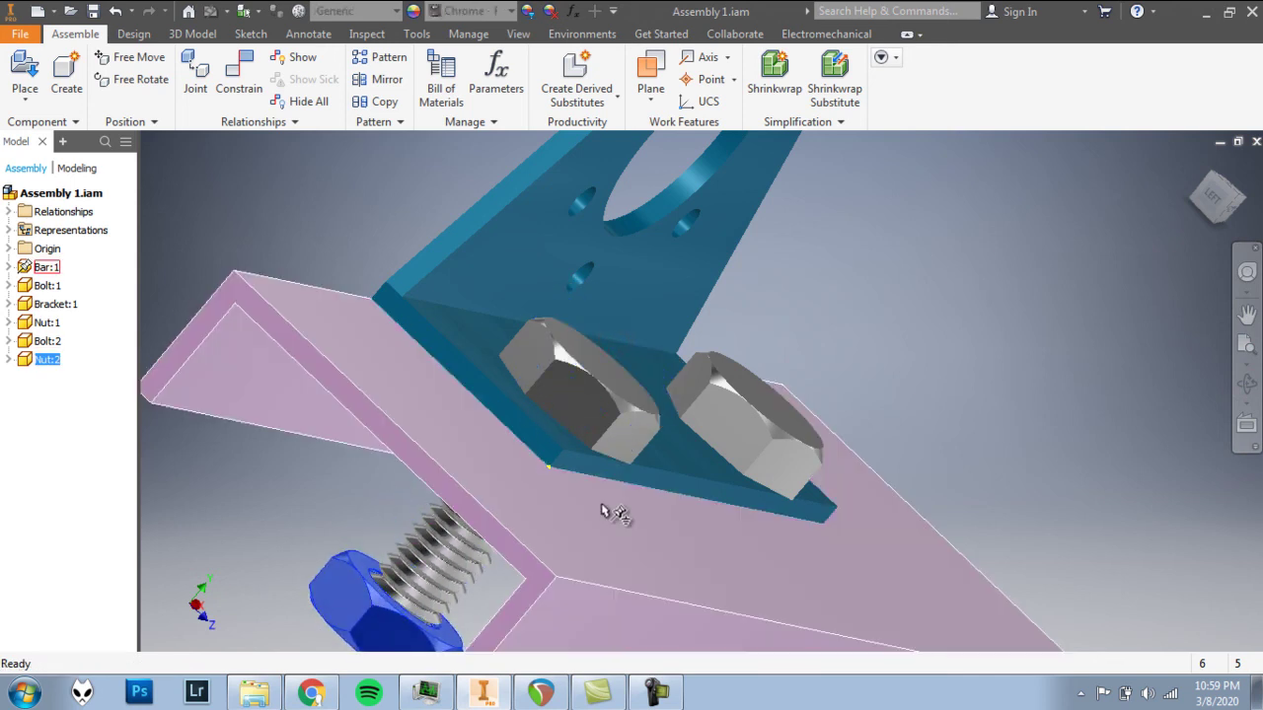
middle_drag(604, 511, 793, 404)
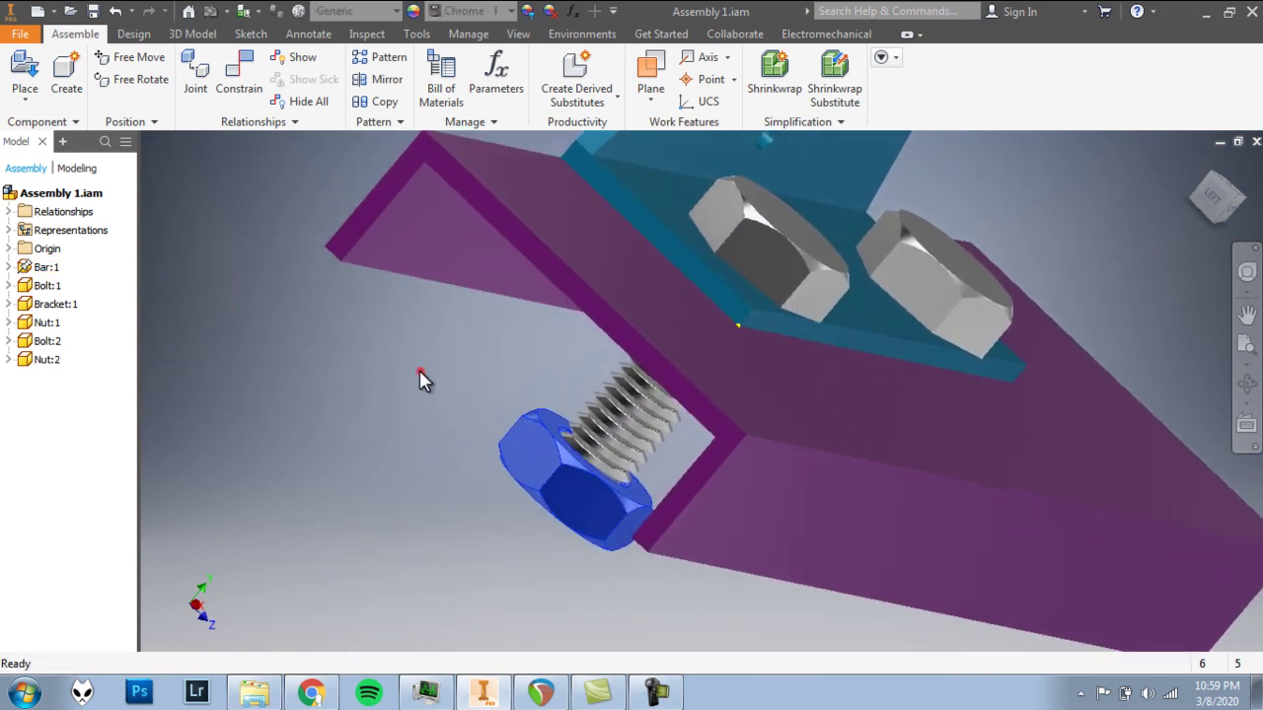
click(420, 374)
Mate Nut:2's top face to the purple bar's underside beside Nut:1
scroll(578, 492, up, 3)
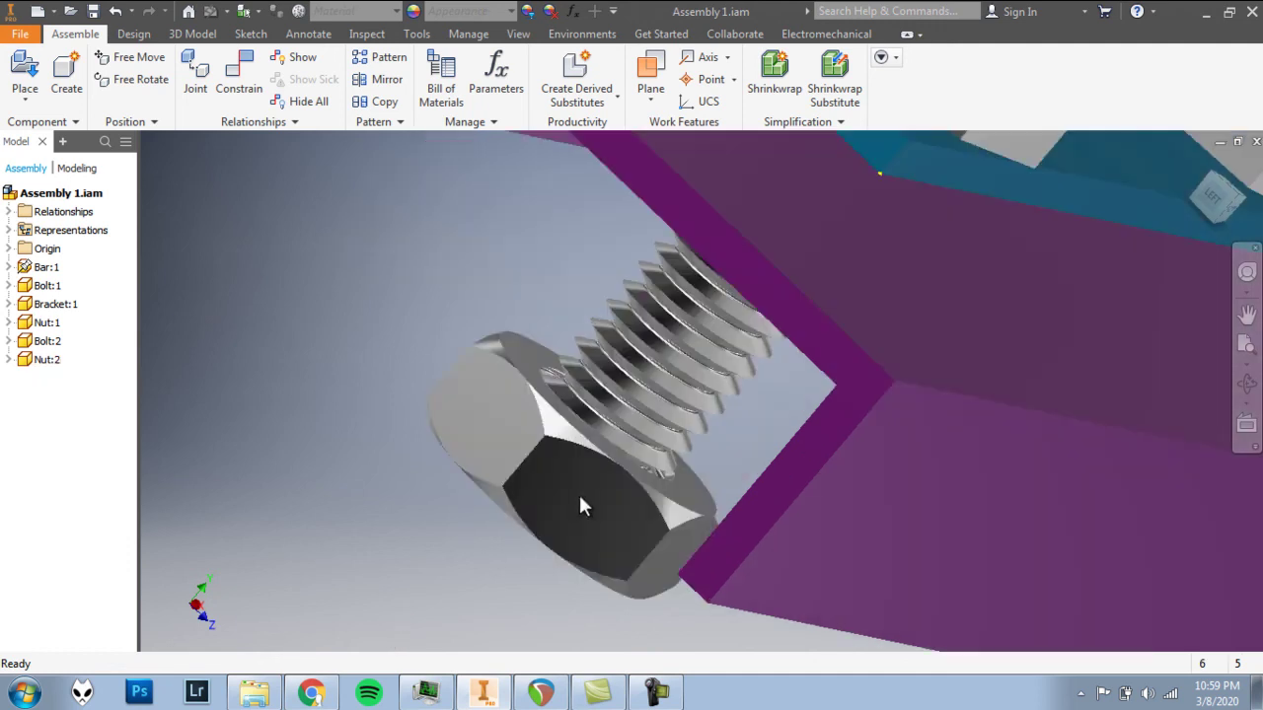
click(233, 71)
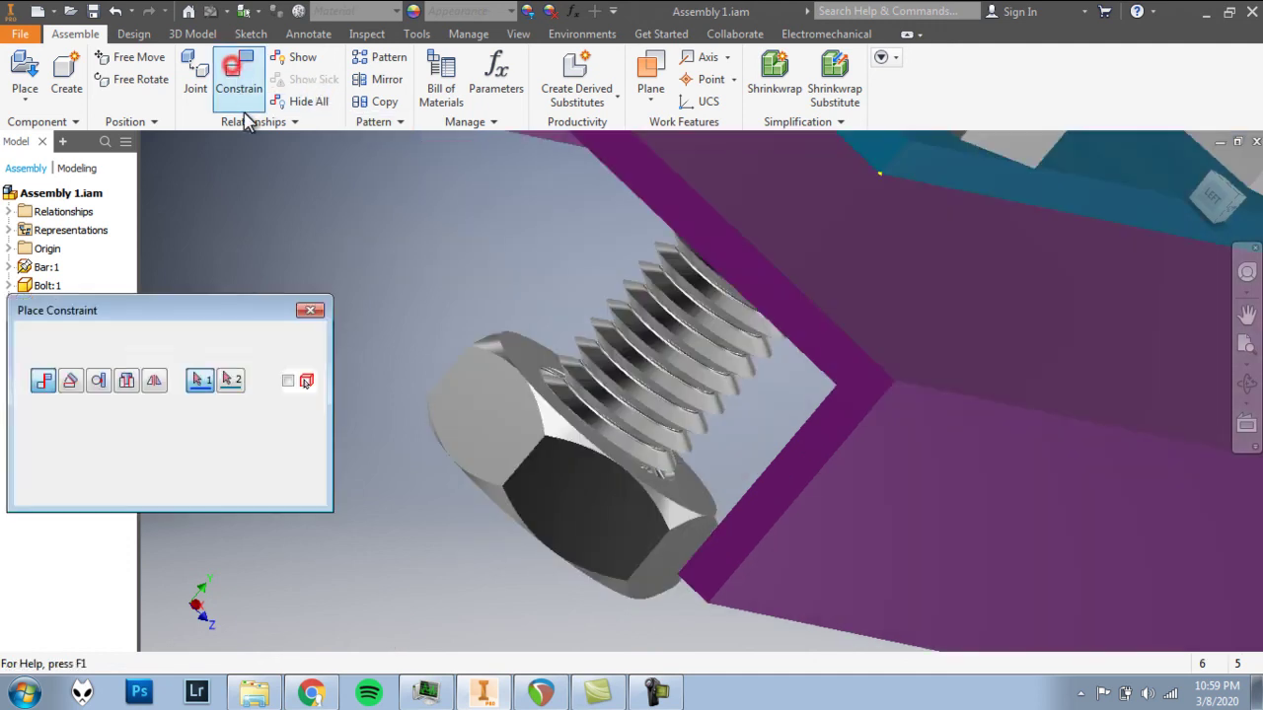
click(524, 353)
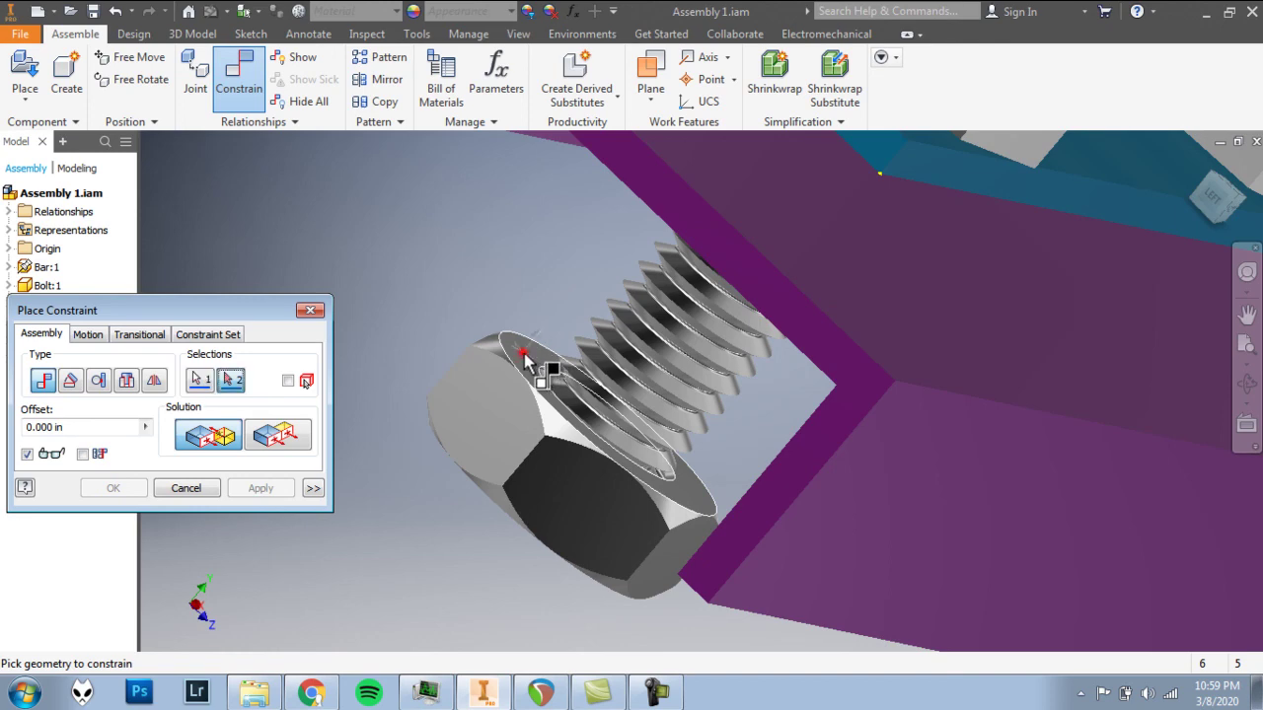
click(1245, 384)
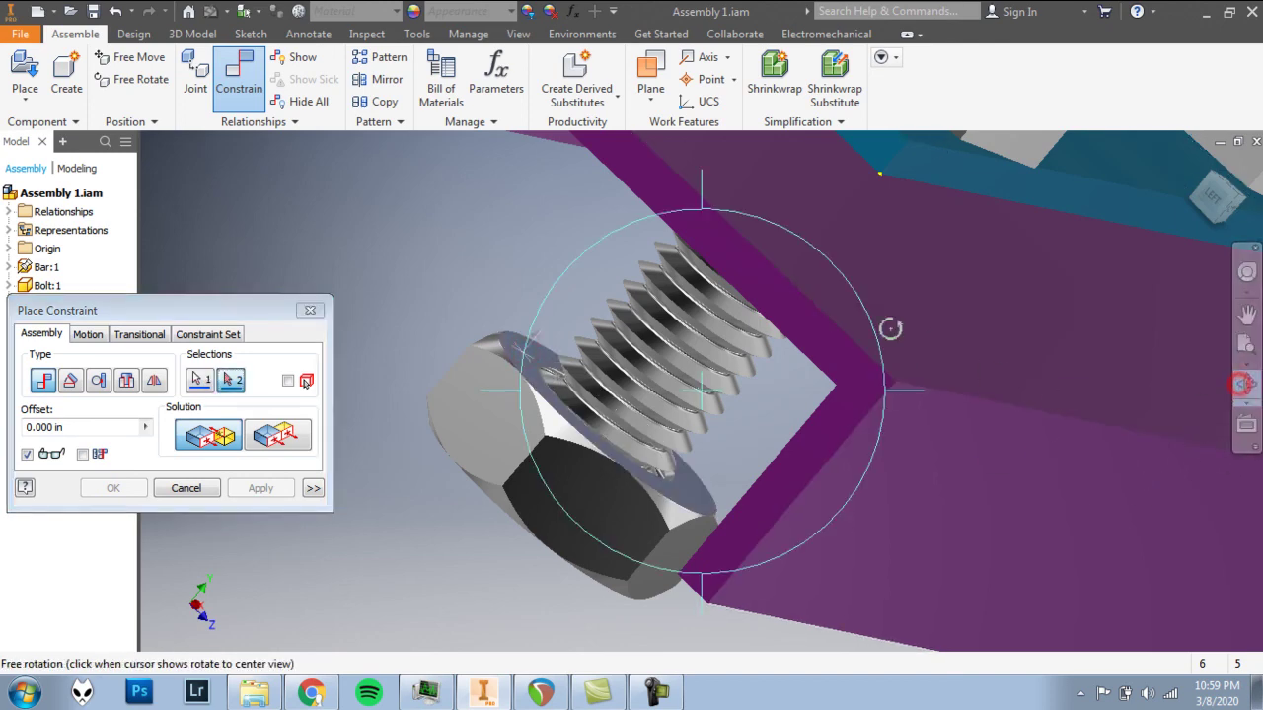
drag(803, 335, 990, 293)
middle_drag(991, 293, 855, 398)
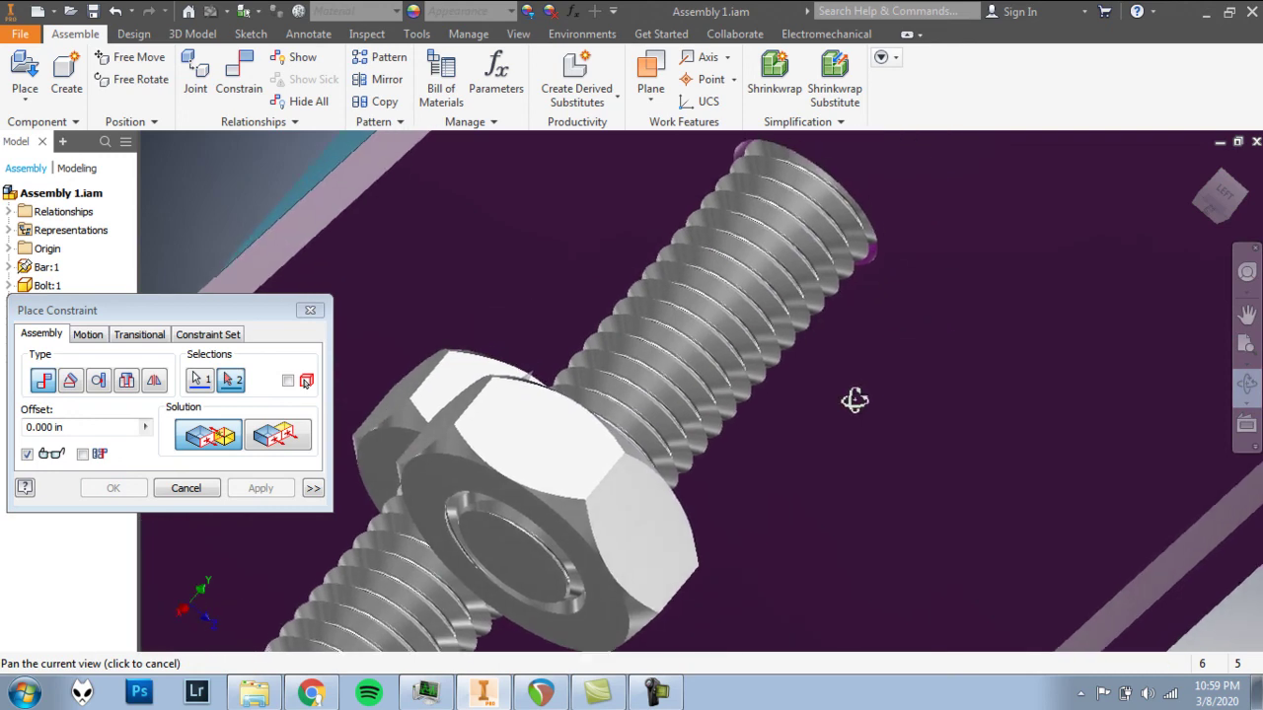
drag(855, 398, 902, 424)
click(1245, 385)
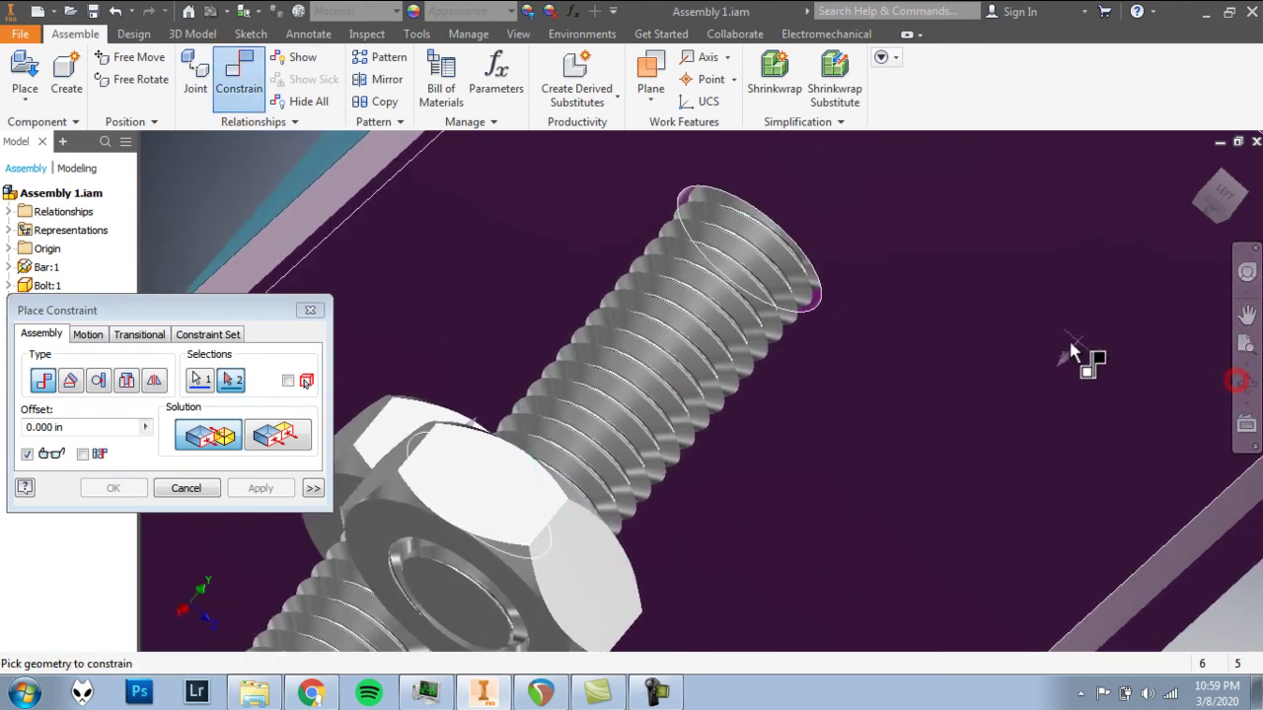
click(981, 282)
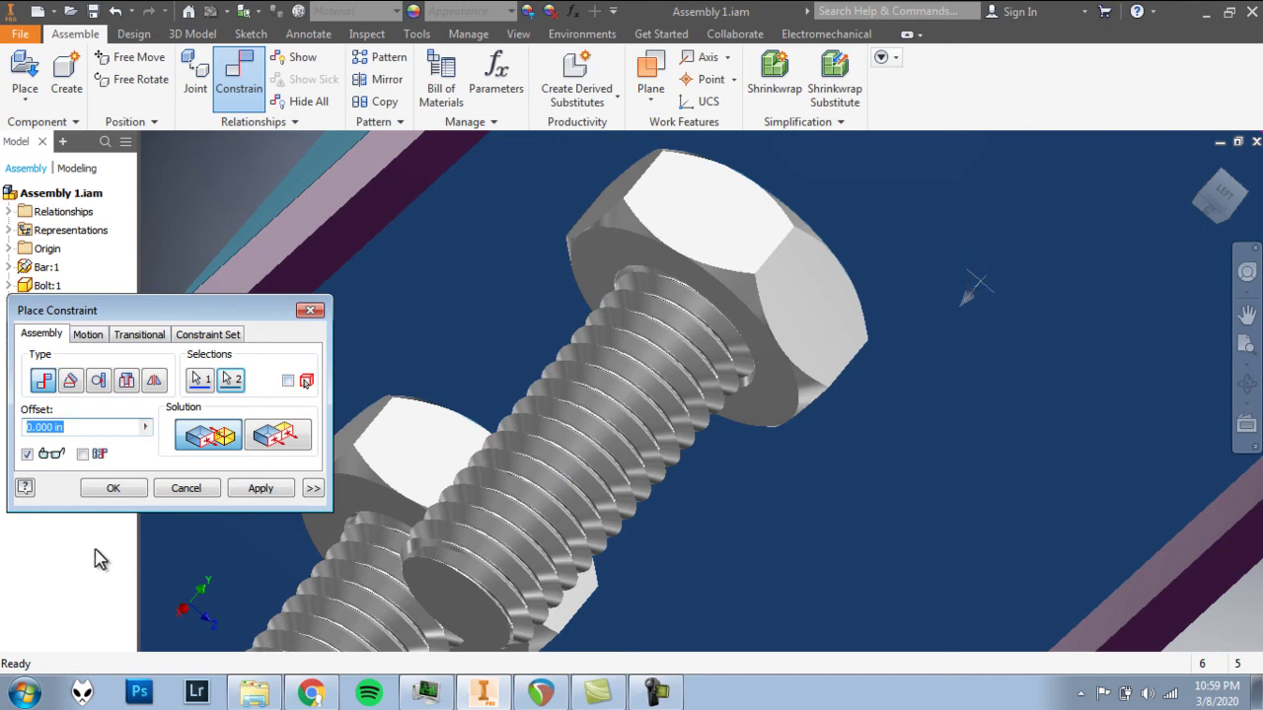
click(114, 489)
scroll(833, 390, down, 5)
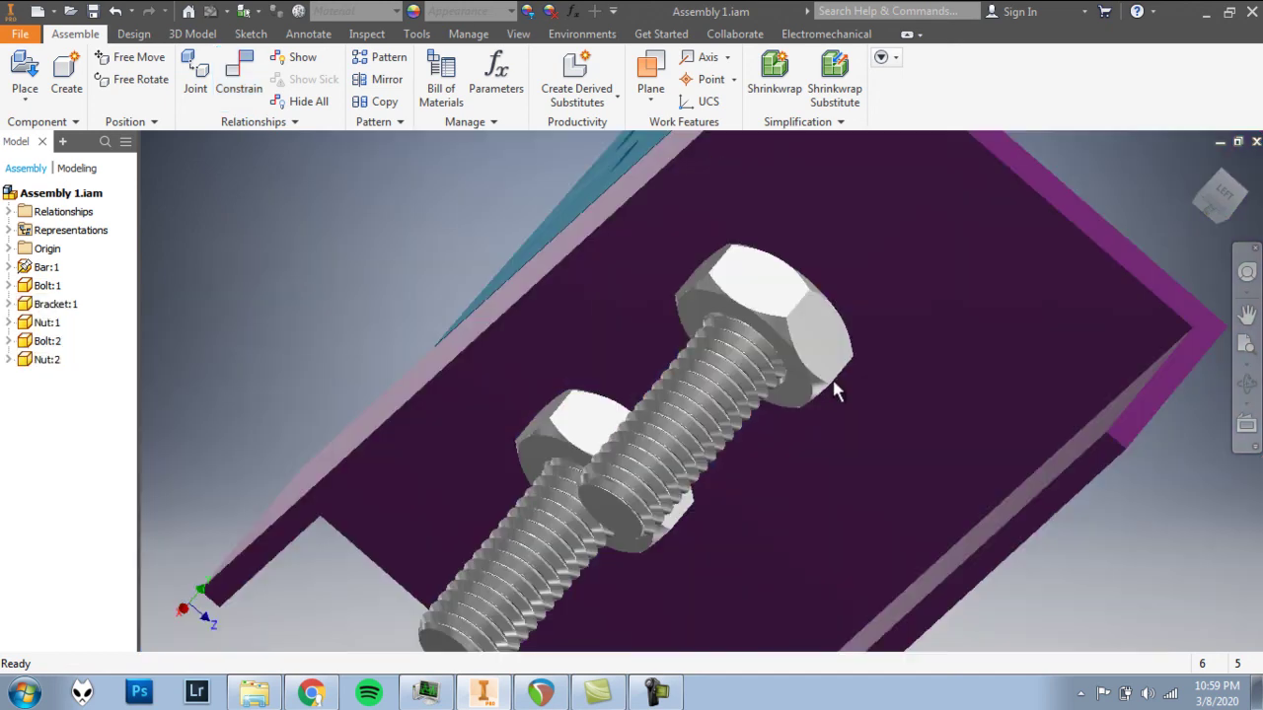
click(869, 501)
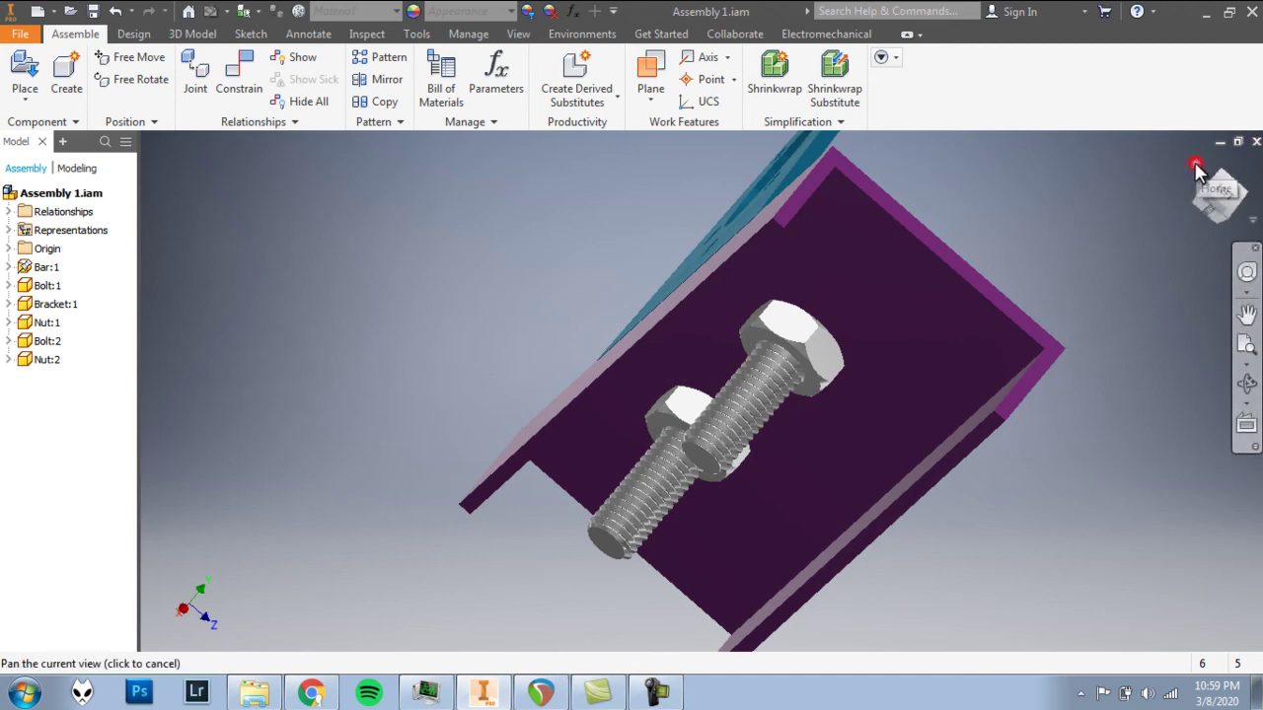
Return to the ViewCube Home view and save the assembly with File > Save
click(1196, 169)
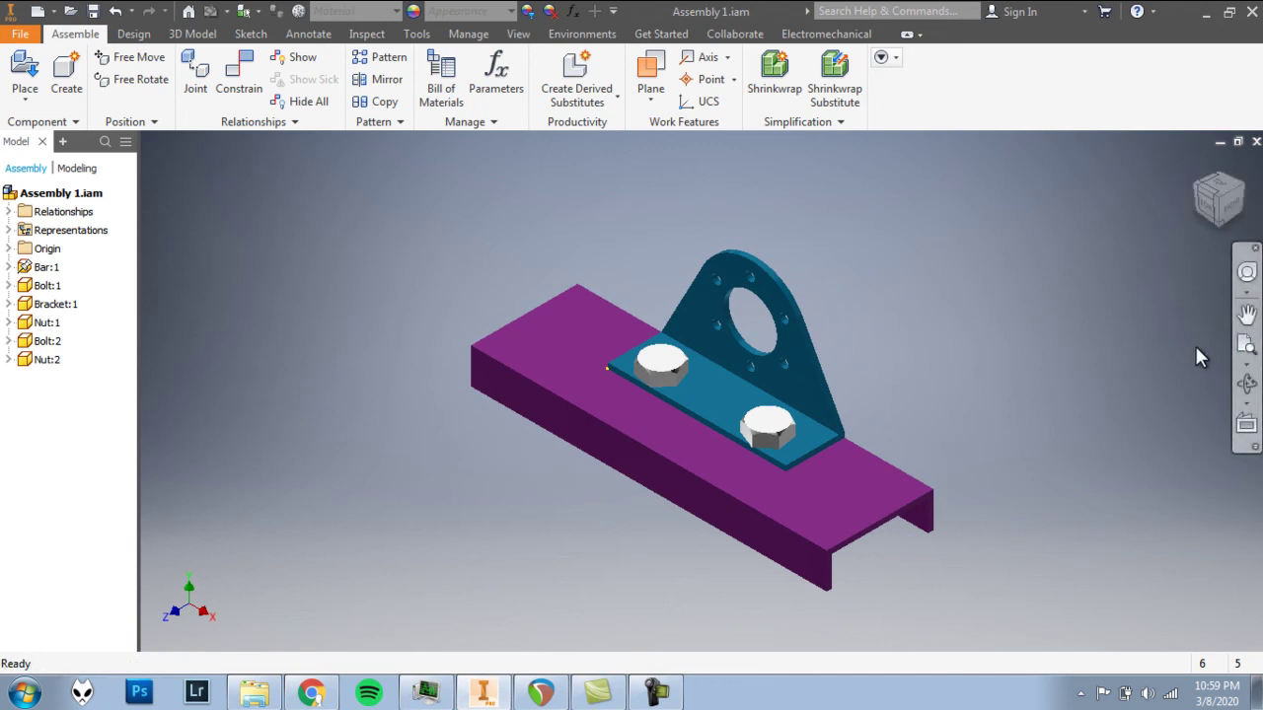
click(19, 34)
mouse_move(98, 184)
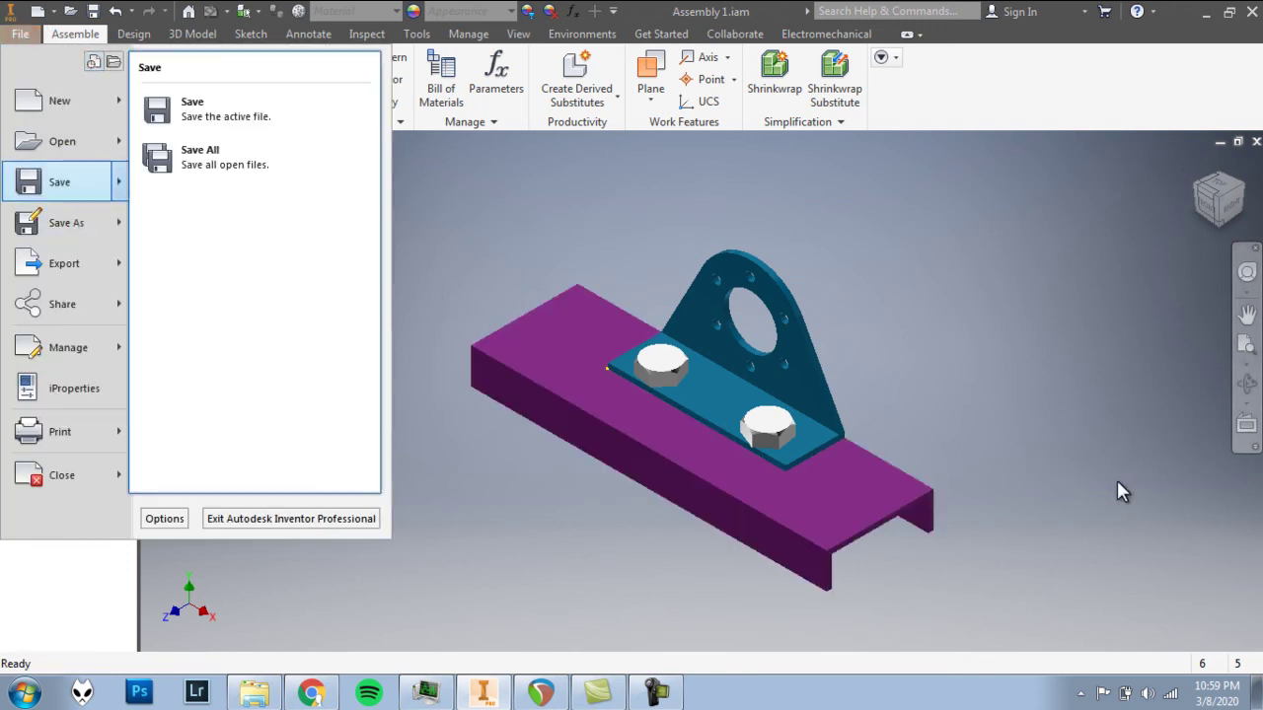
click(1133, 366)
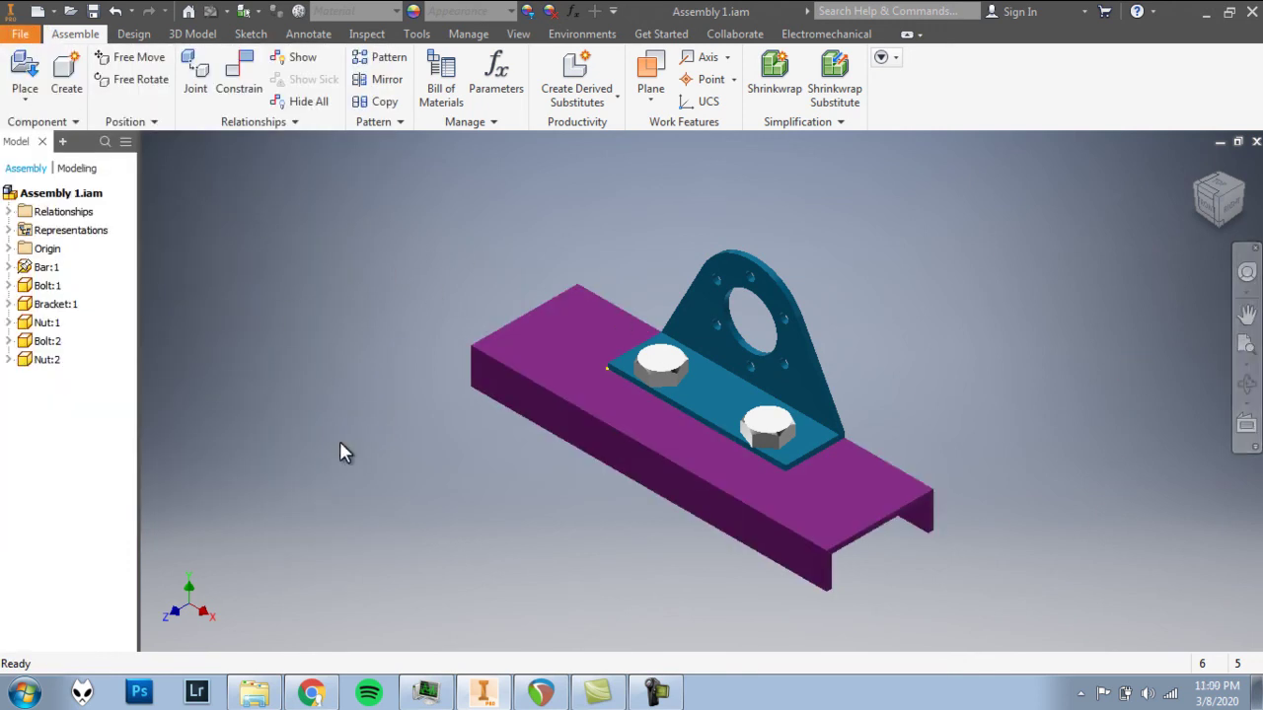